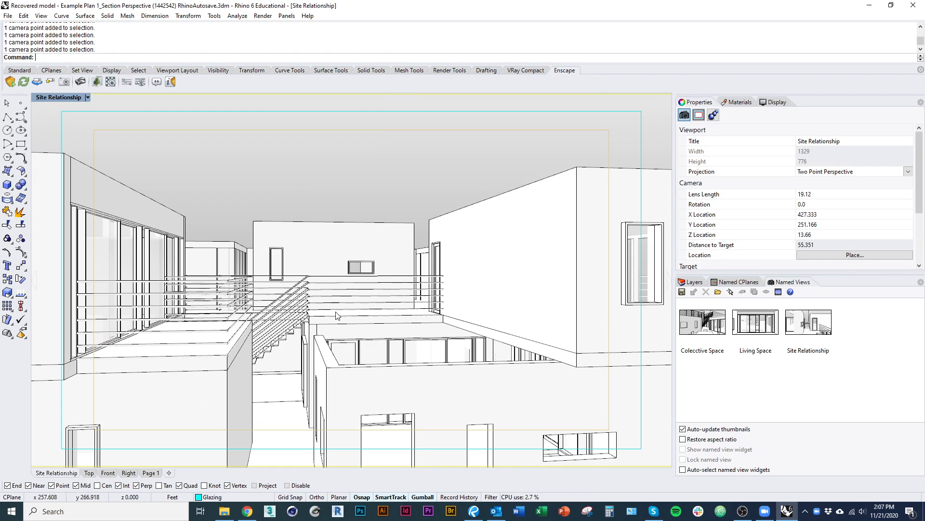
Examine the building model from the terraces, the railings and the outside in the Site Relationship view.
right_click_drag(289, 303, 379, 279)
scroll(374, 277, "up", 5)
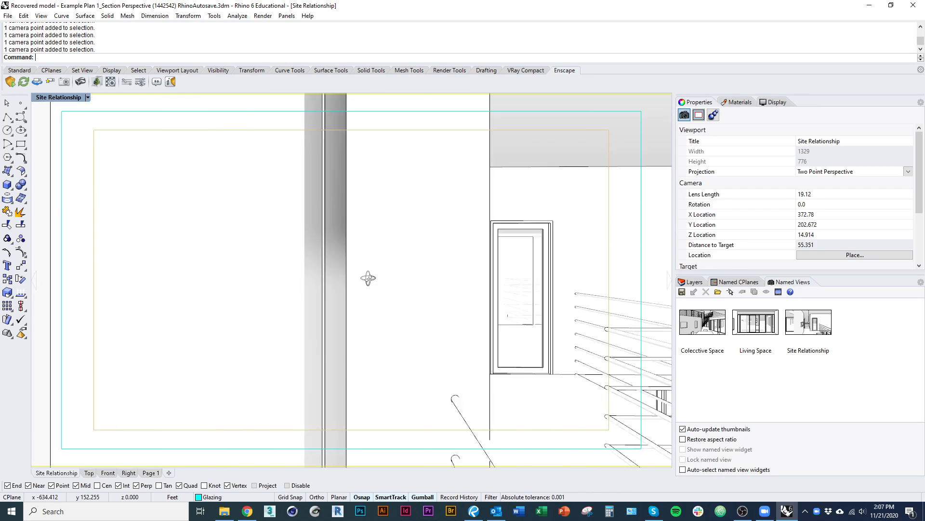
right_click_drag(403, 246, 301, 273, "ctrl")
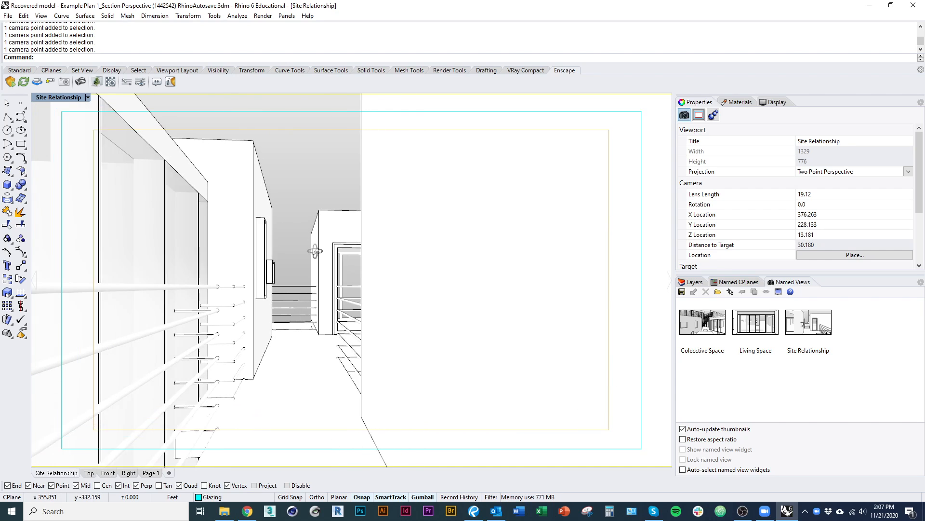
right_click_drag(302, 278, 329, 272, "ctrl")
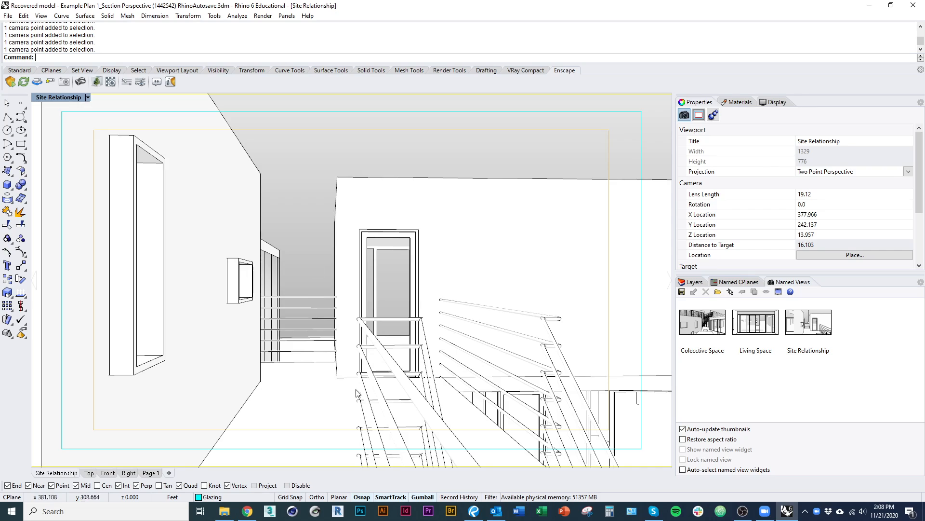
scroll(336, 311, "down", 15)
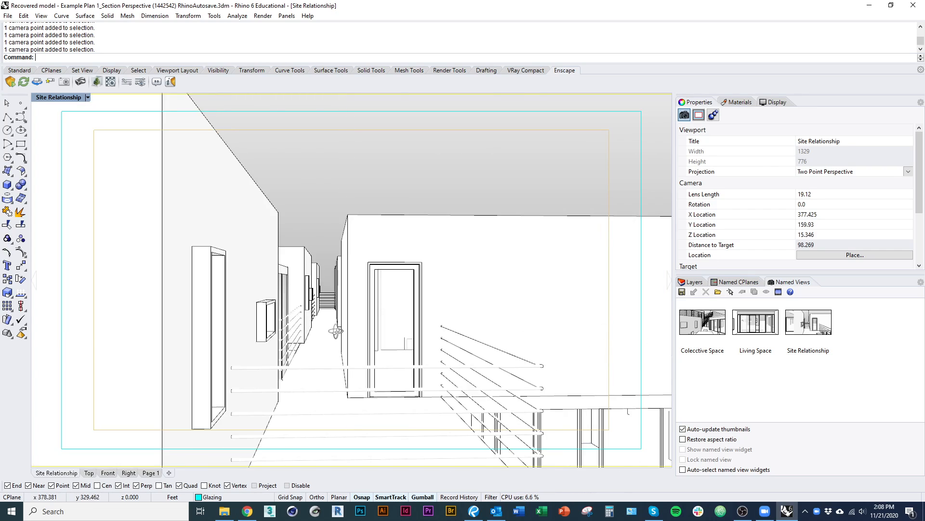
right_click_drag(336, 330, 198, 335)
right_click_drag(360, 285, 377, 282)
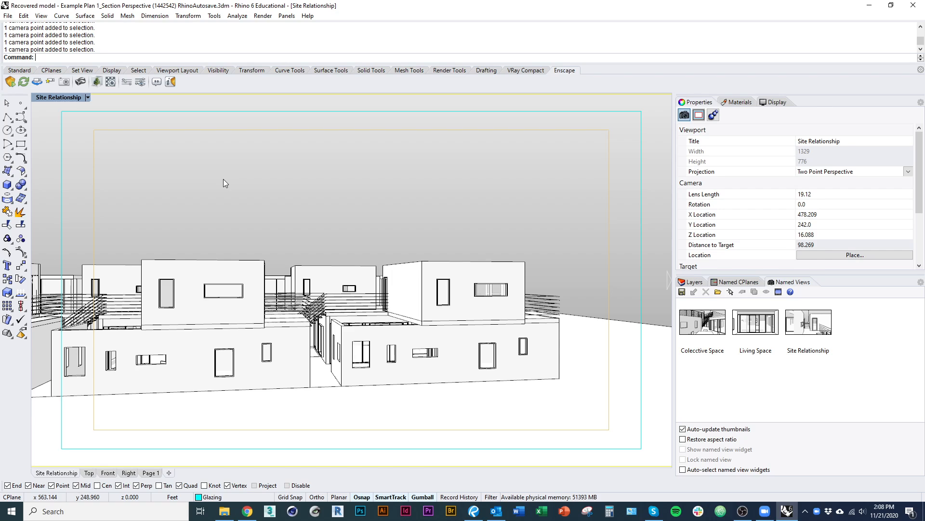
Set the current renderer to Rhino Render.
left_click(263, 17)
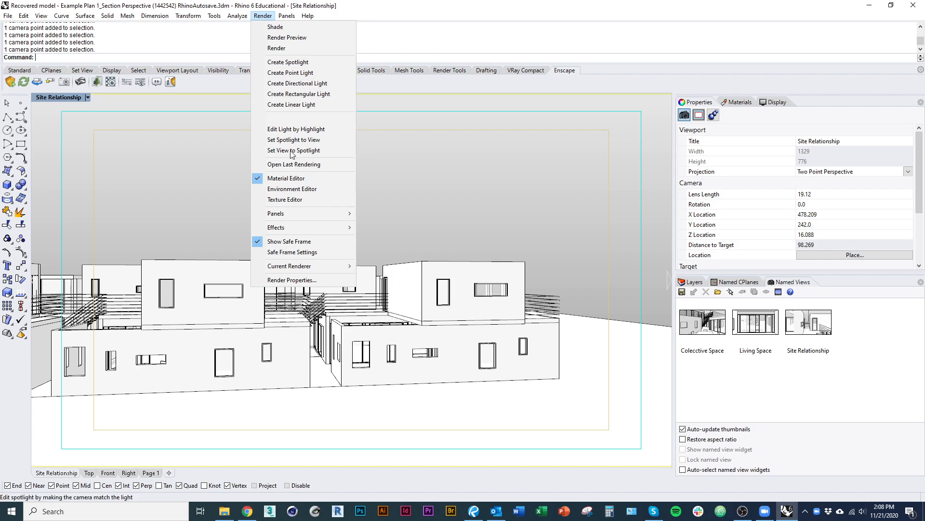
mouse_move(352, 265)
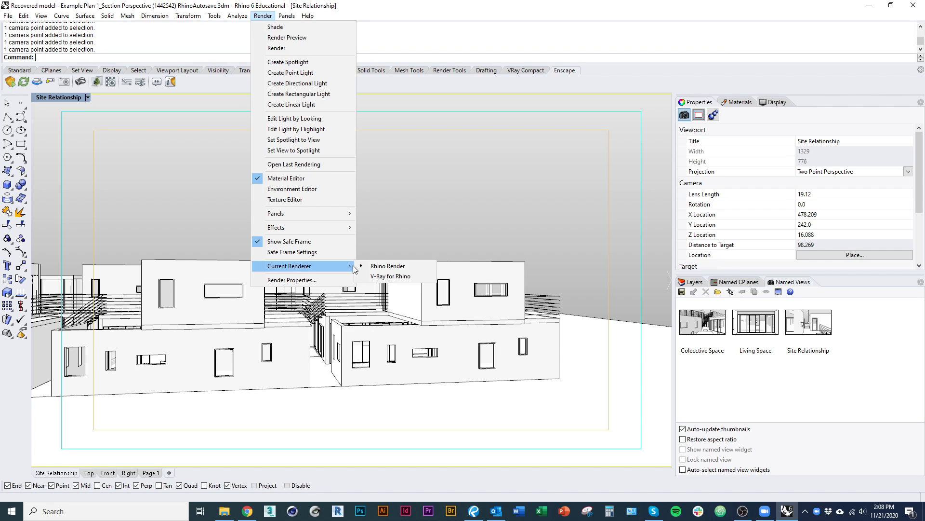
left_click(413, 265)
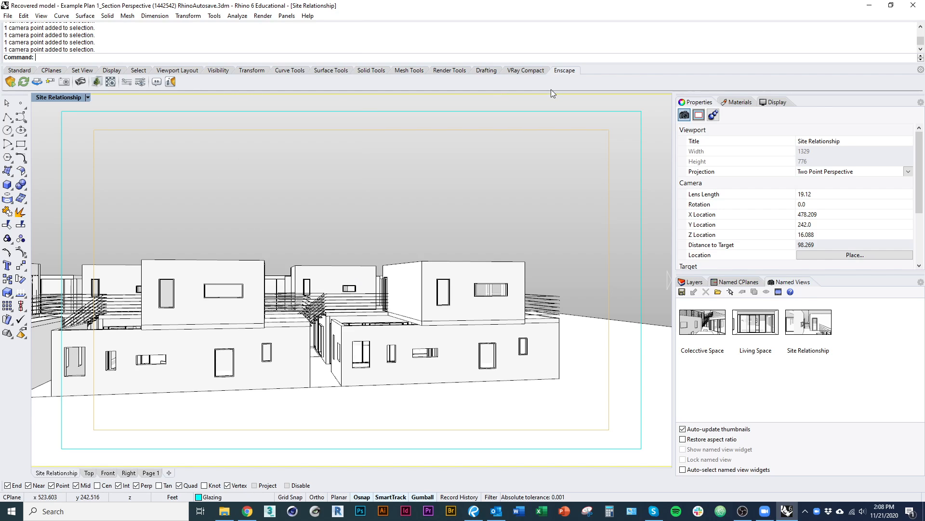
Detach the Enscape toolbar and look up the EnscapeStart command in the command line.
left_click_drag(564, 70, 467, 137)
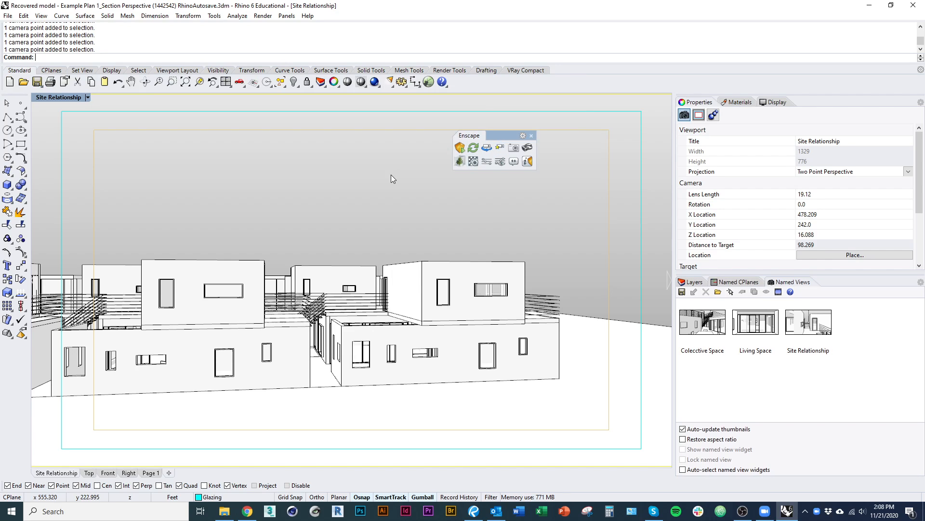
type("Ens")
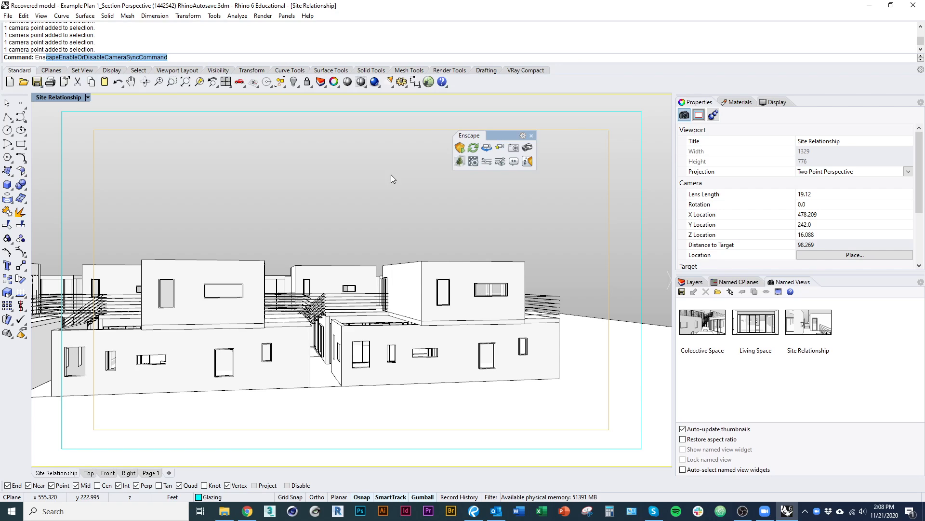
type("cape")
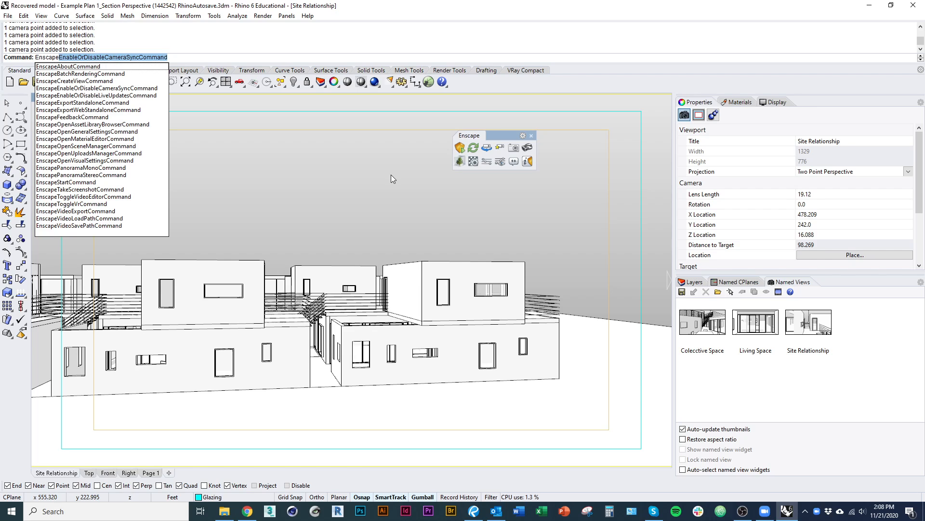
type("Start")
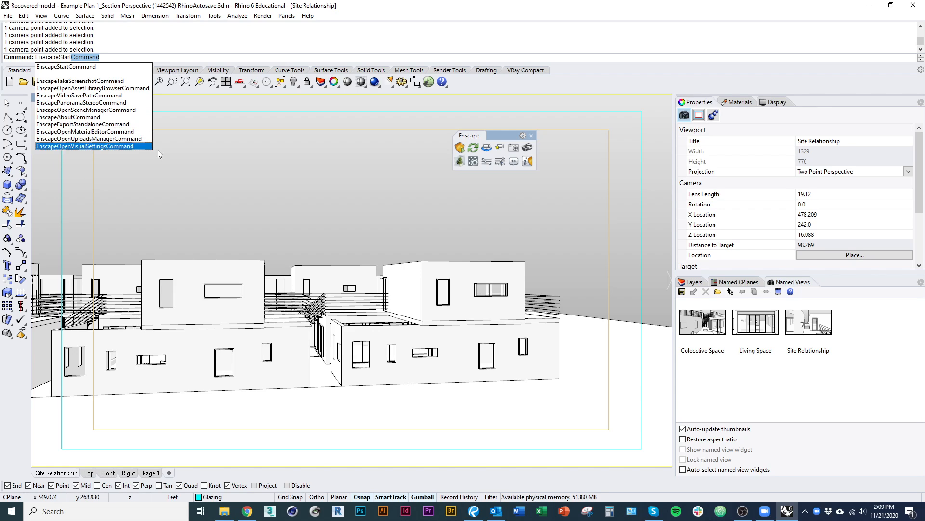
Close the floating Enscape toolbar and cancel the pending command entry.
left_click(532, 135)
left_click(531, 136)
key("Escape")
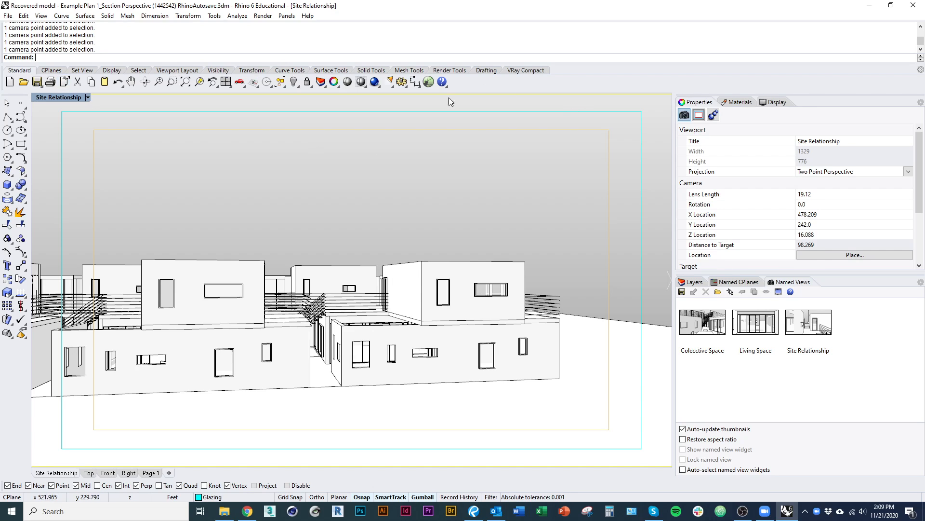
Show the English Enscape toolbar from the Enscape.Rhino6.Plugin toolbar collection.
right_click(537, 83)
left_click(28, 357)
right_click(569, 87)
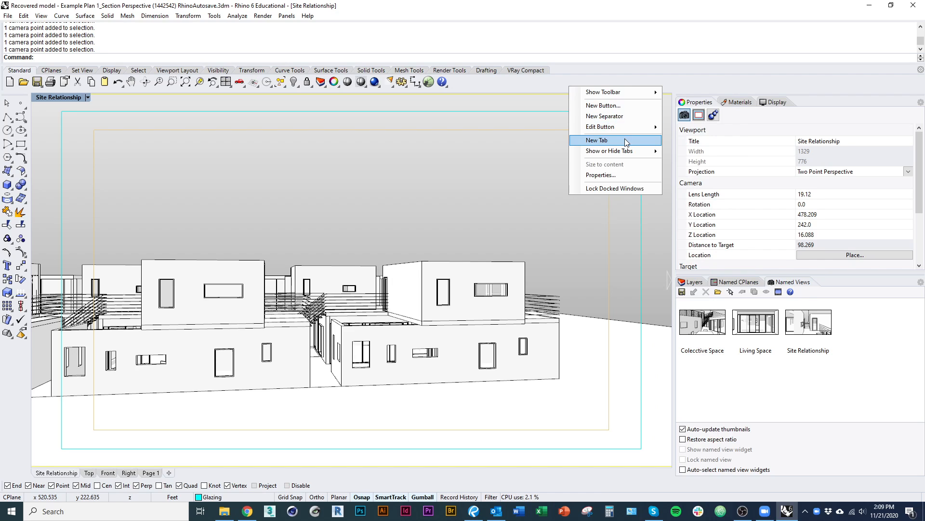
mouse_move(650, 91)
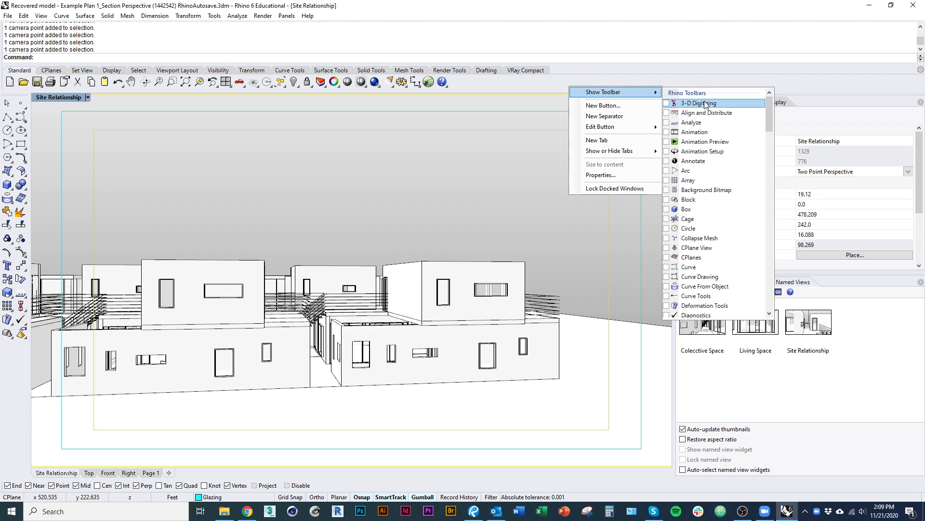
left_click_drag(771, 120, 784, 295)
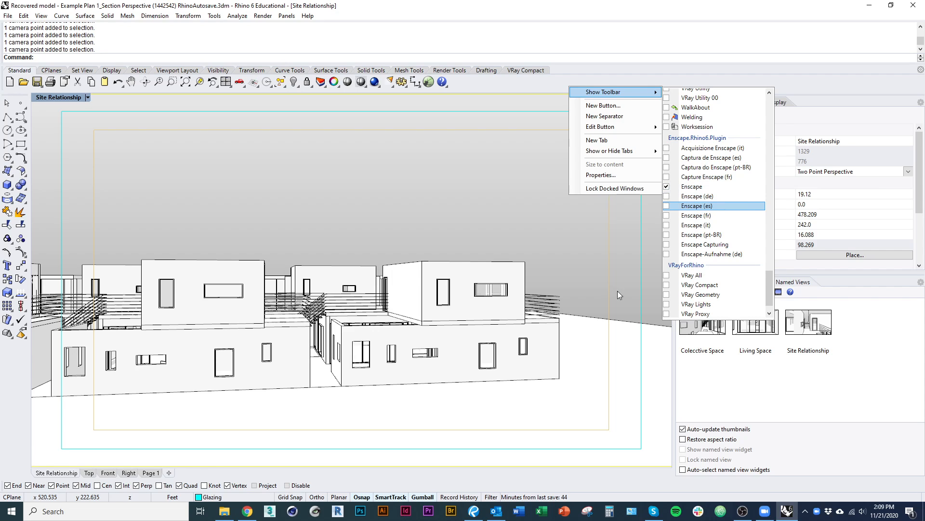
left_click(692, 186)
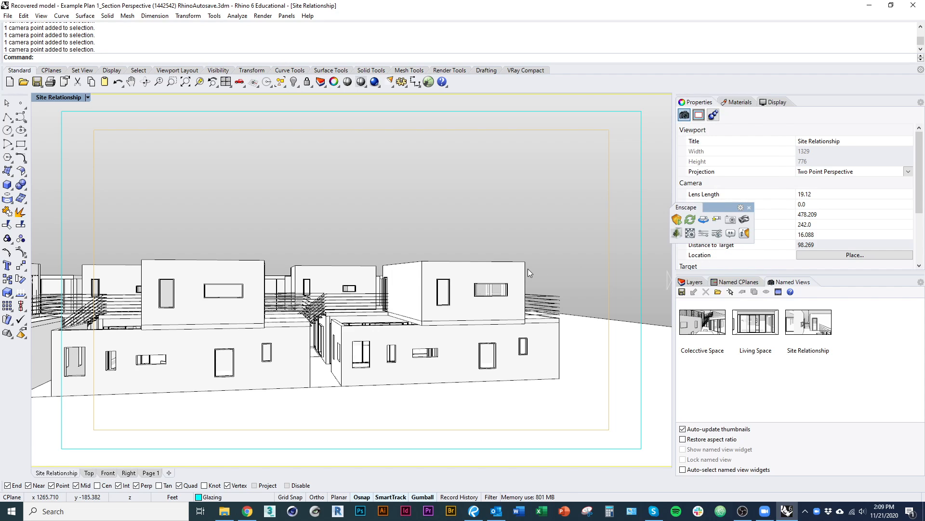
Dock the floating Enscape toolbar beside VRay Compact in the main toolbar group and display its tools.
left_click_drag(709, 207, 364, 175)
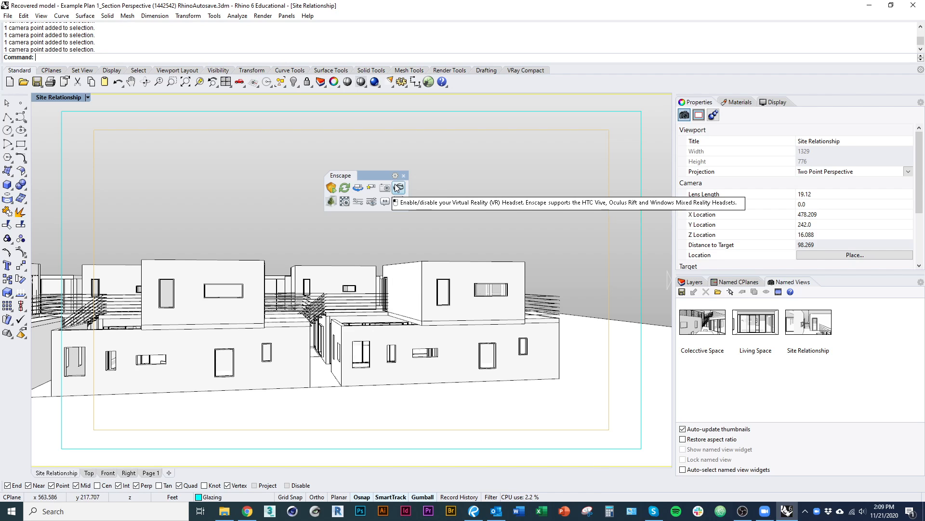
left_click_drag(341, 177, 562, 80)
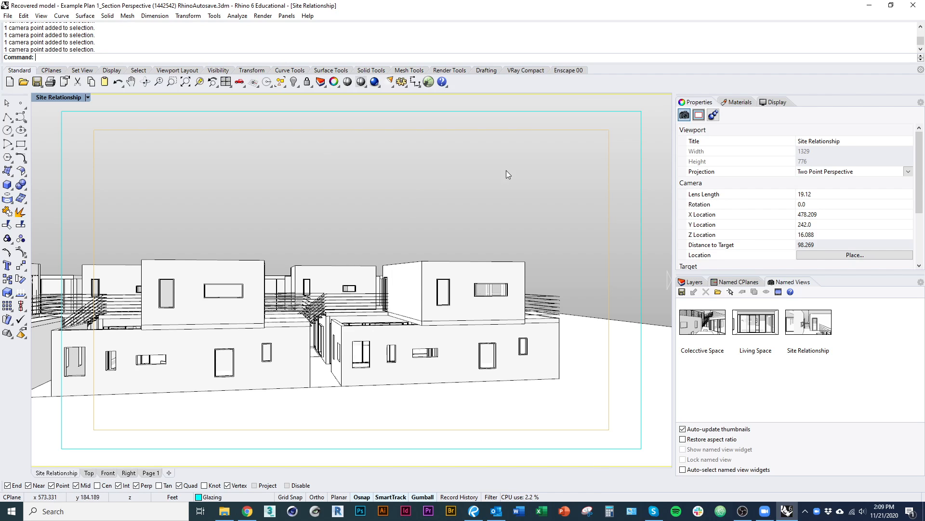
left_click(577, 70)
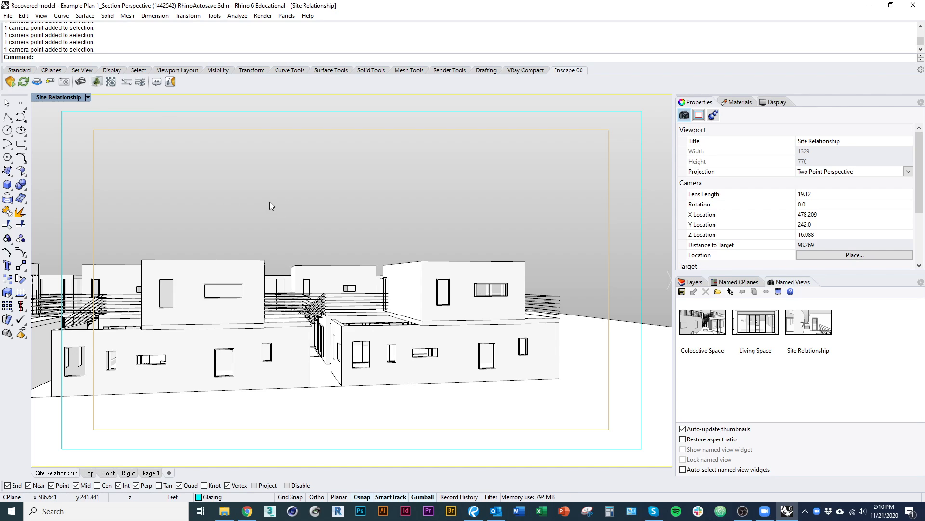
Show the model's layer list and enlarge its area so that all layers fit.
right_click_drag(236, 181, 240, 181)
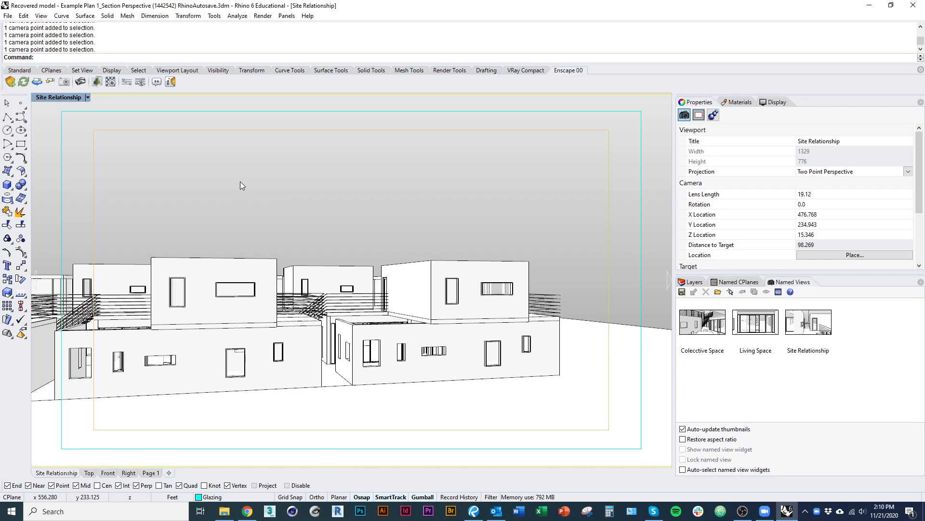
left_click(693, 284)
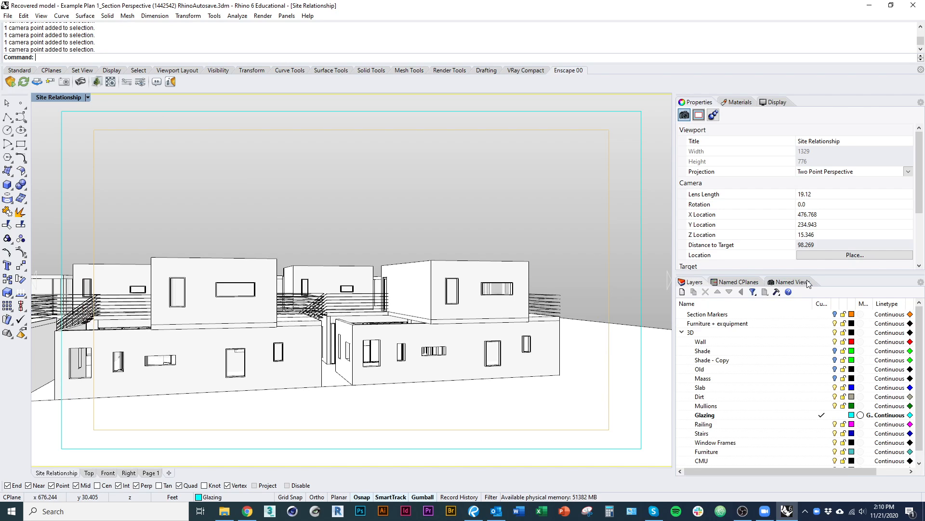
left_click_drag(813, 274, 800, 191)
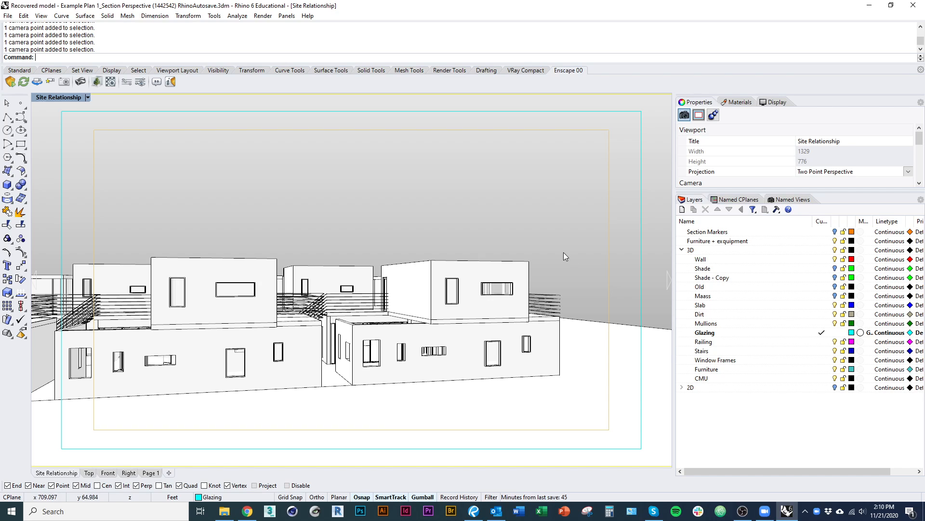
left_click(526, 310)
left_click(548, 265)
left_click(529, 266)
left_click(577, 263)
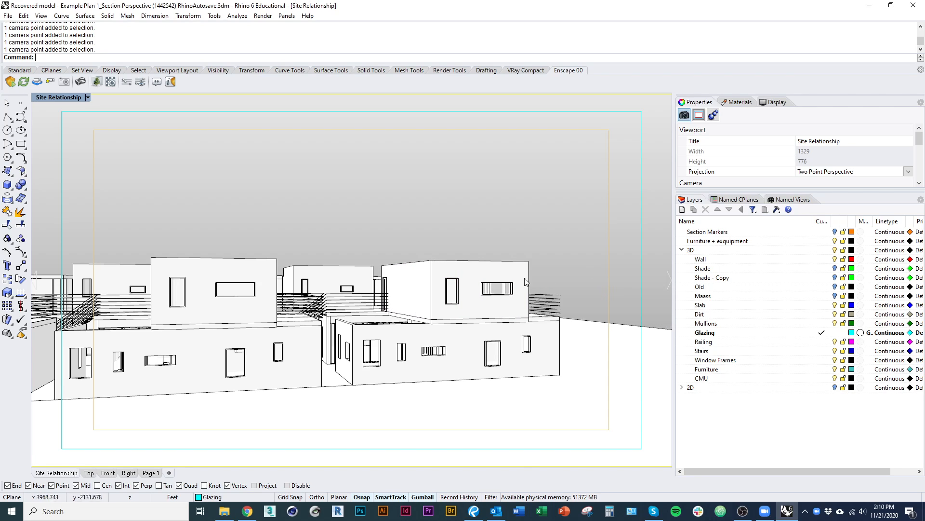
Set the display mode of the Site Relationship viewport to Shaded.
left_click(88, 97)
left_click(117, 89)
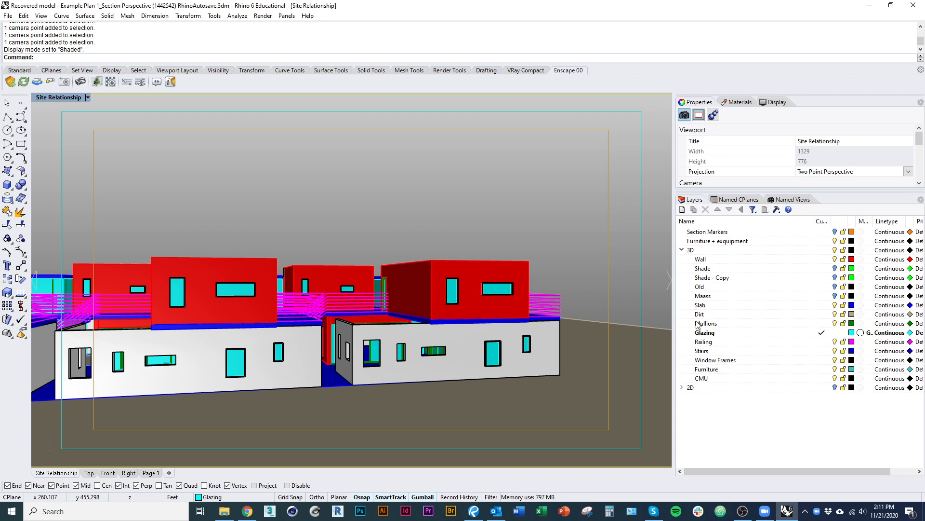
Highlight the Glazing layer and select the glass surface of the tall upper-floor window to check its layer assignment.
left_click(713, 334)
scroll(458, 293, "up", 5)
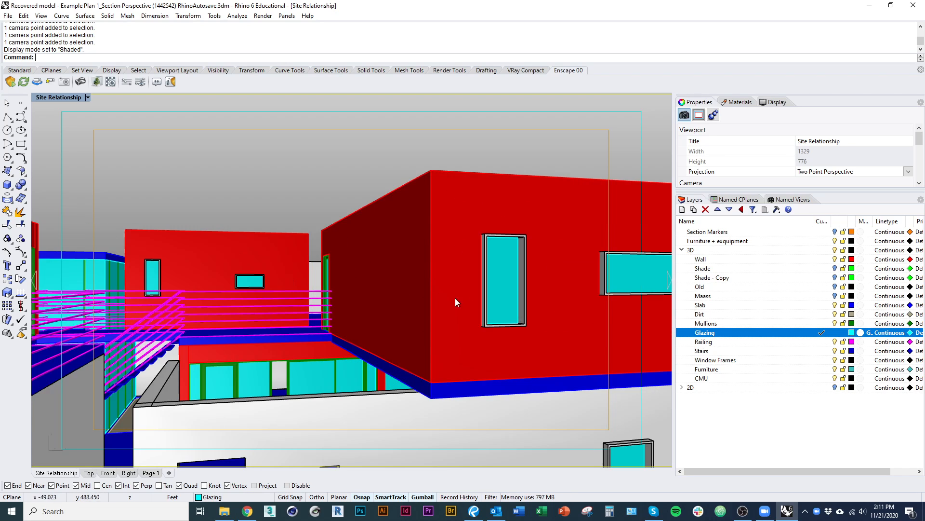
left_click(499, 294)
right_click_drag(594, 299, 557, 297)
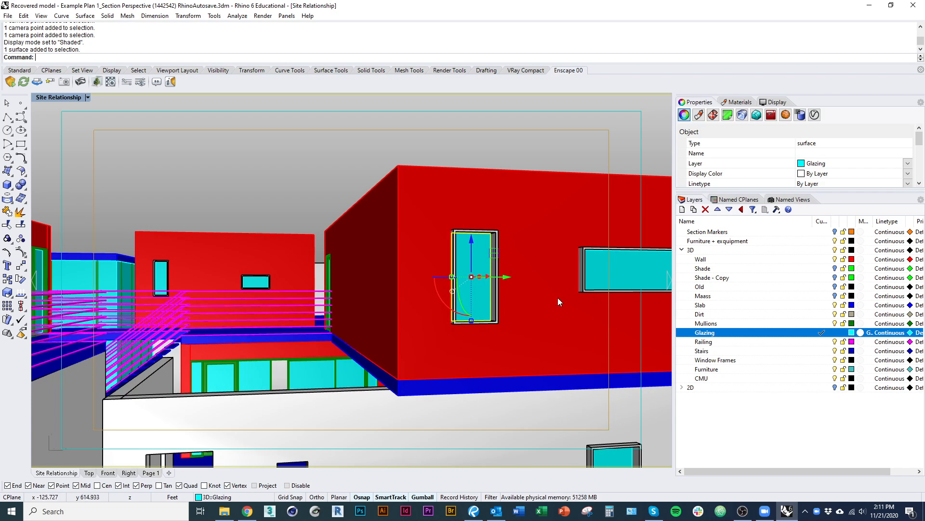
scroll(468, 272, "up", 8)
scroll(422, 263, "down", 5)
right_click_drag(455, 215, 466, 215)
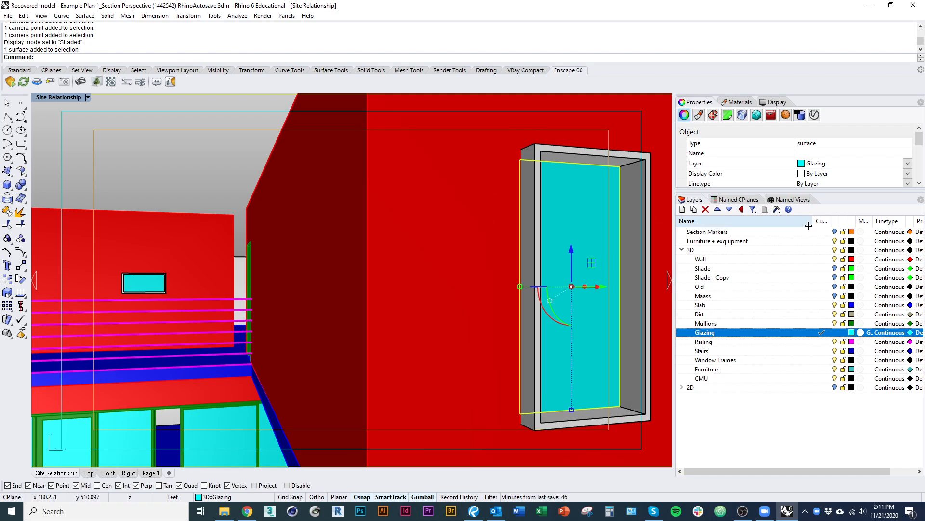
Narrow the layer list's Name column and view the material settings of the 3D and Shade - Copy layers.
left_click_drag(813, 221, 775, 220)
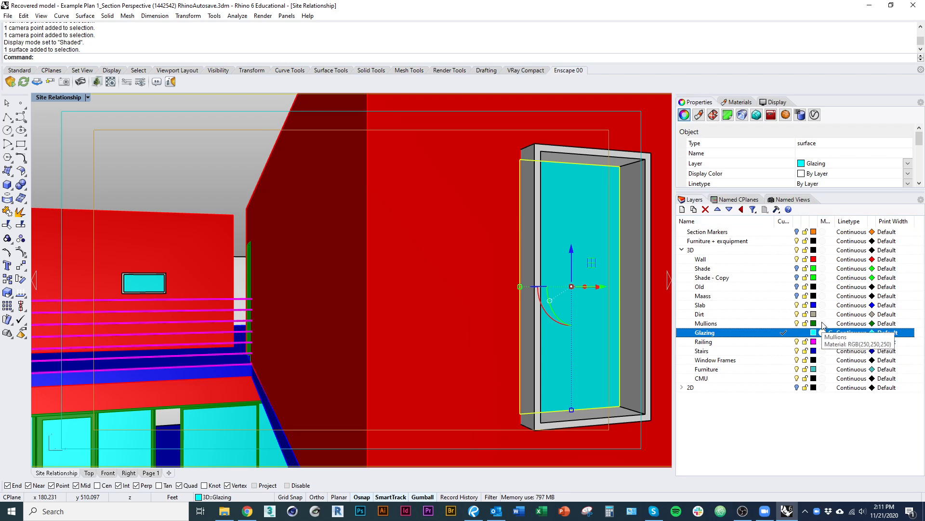
left_click(823, 250)
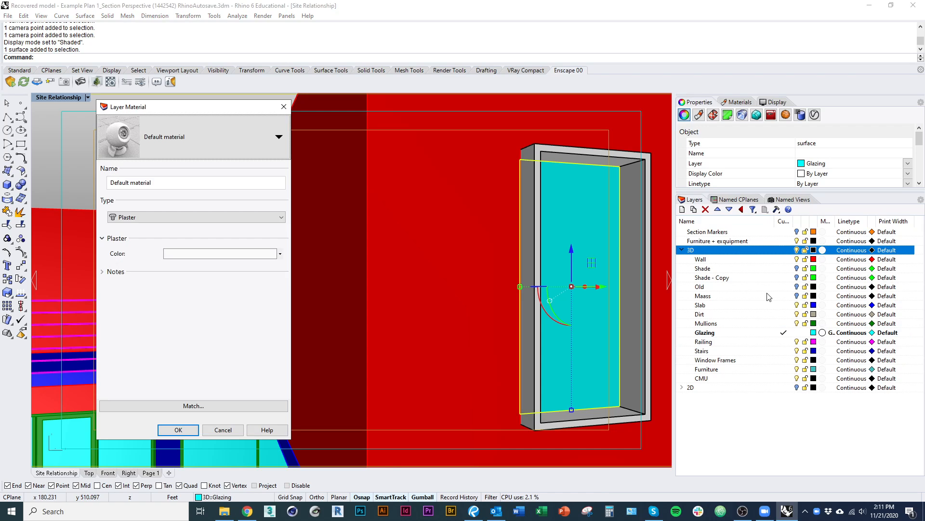
left_click(289, 105)
left_click(823, 277)
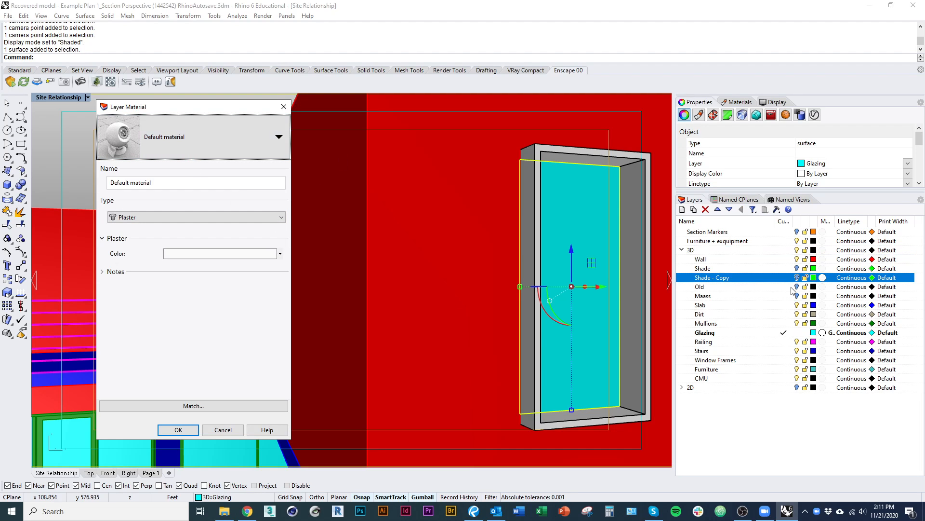
left_click(284, 106)
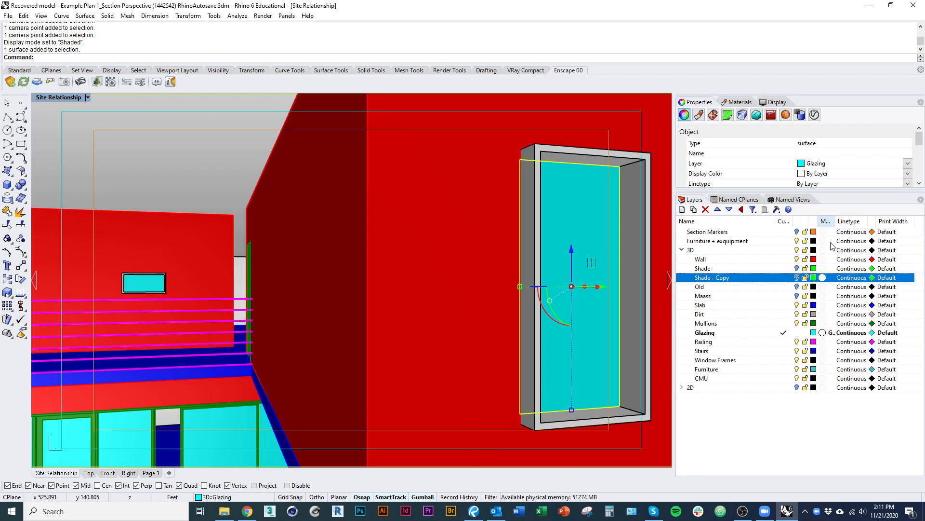
Assign Default material to the Shade - Copy layer and clear the object selection in the viewport.
left_click(823, 277)
left_click(167, 146)
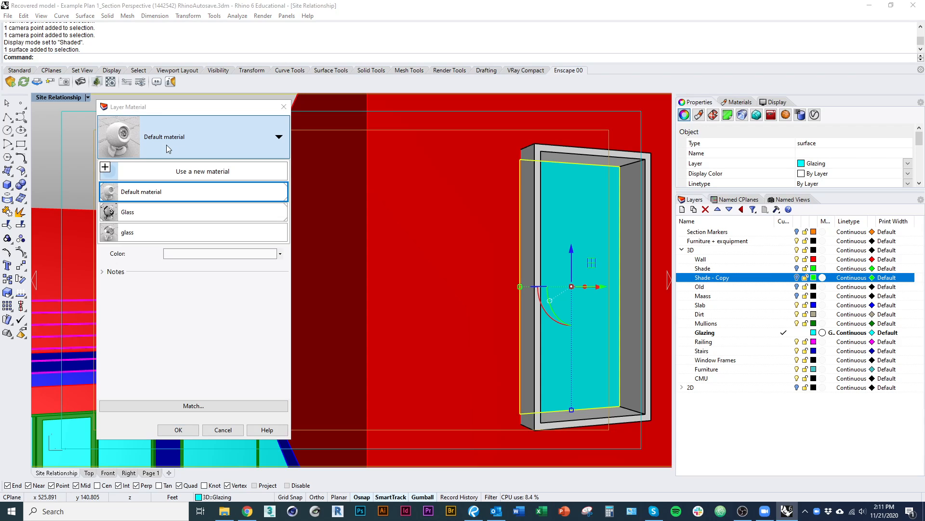
left_click(138, 195)
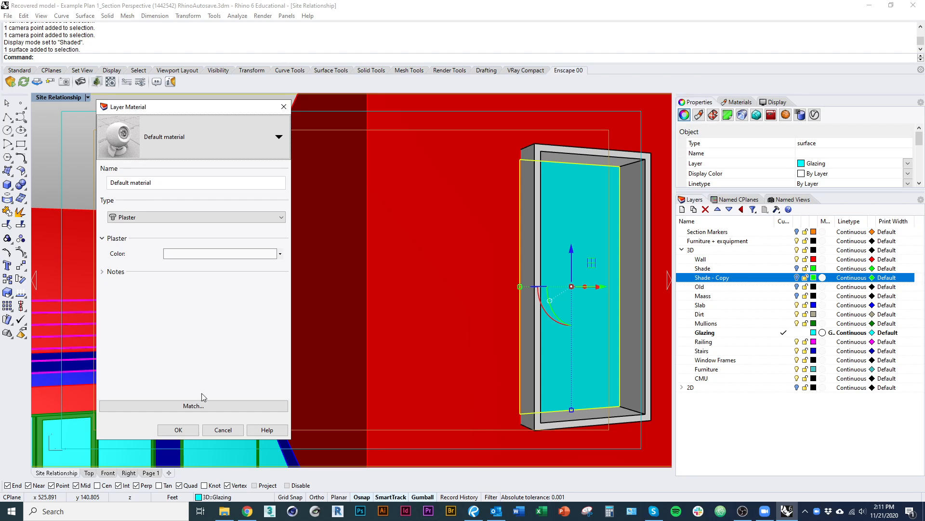
left_click(178, 429)
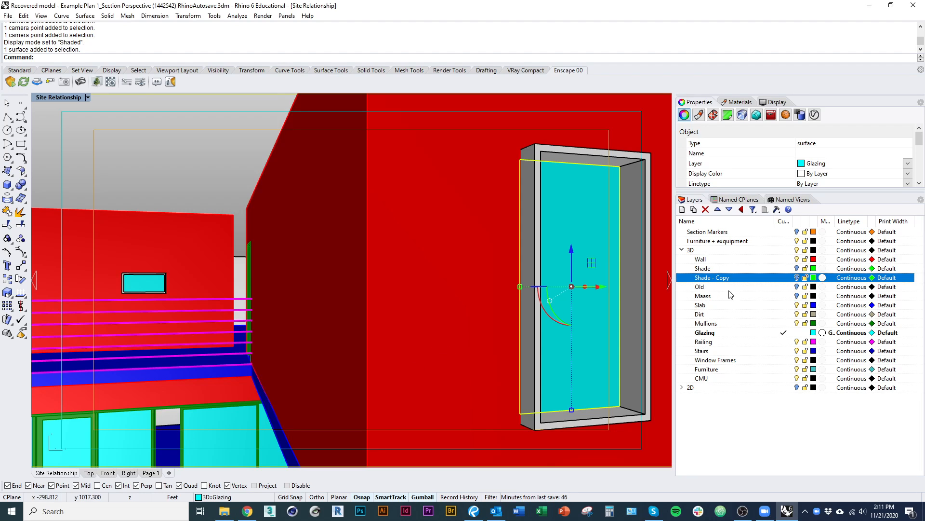
left_click(230, 151)
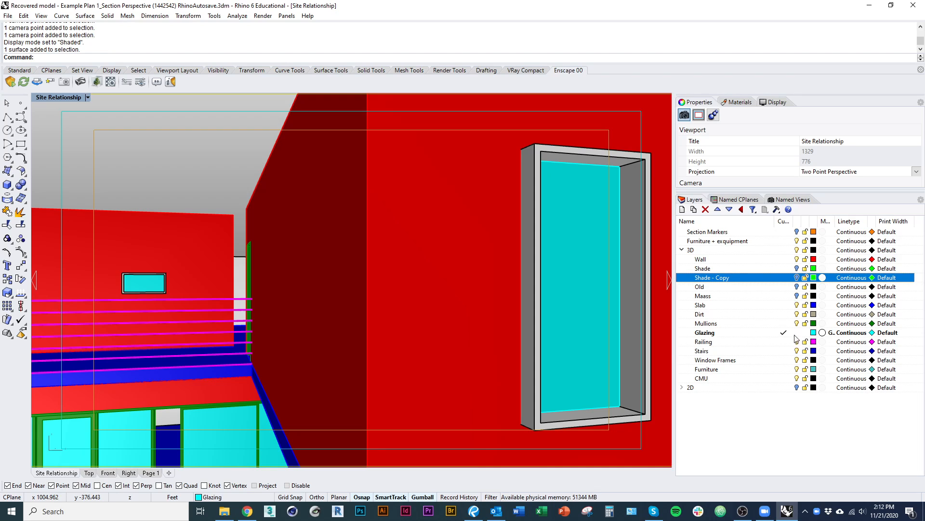
Assign a new material of type Custom to the Glazing layer.
left_click(823, 333)
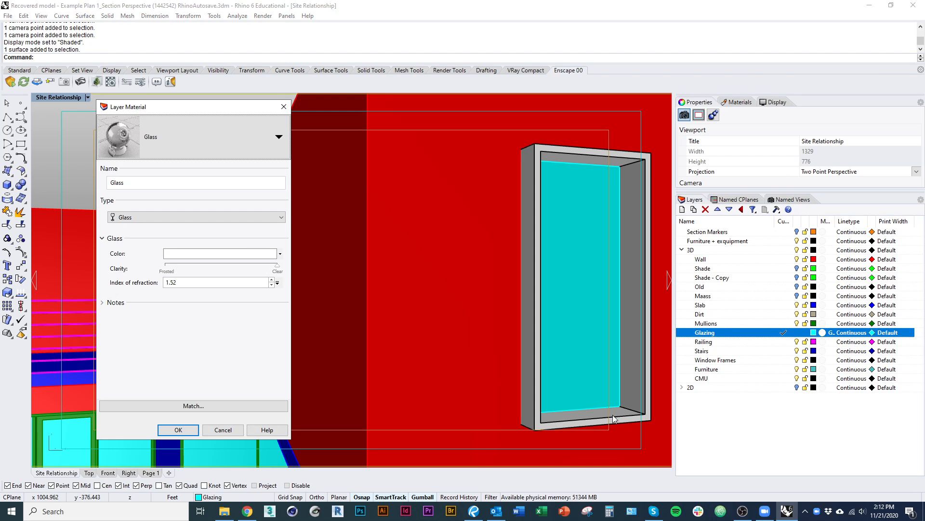
left_click(183, 150)
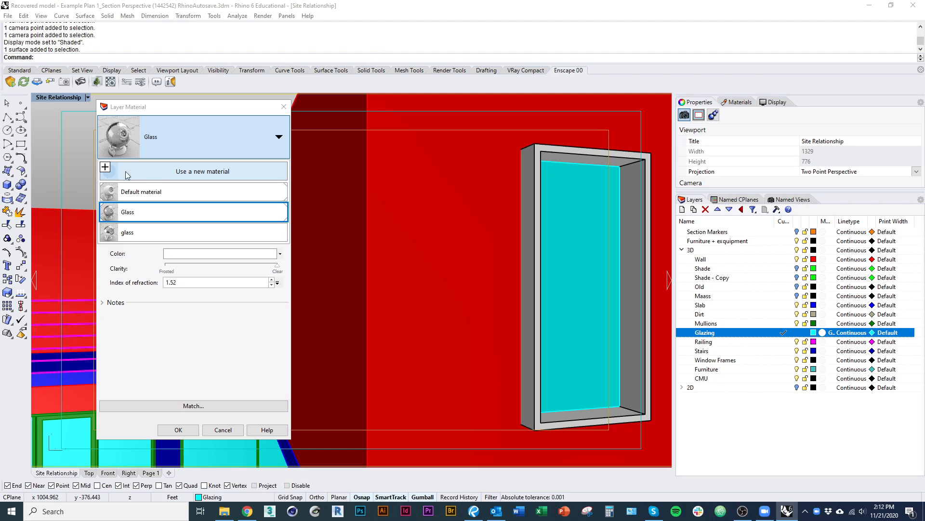
left_click(106, 173)
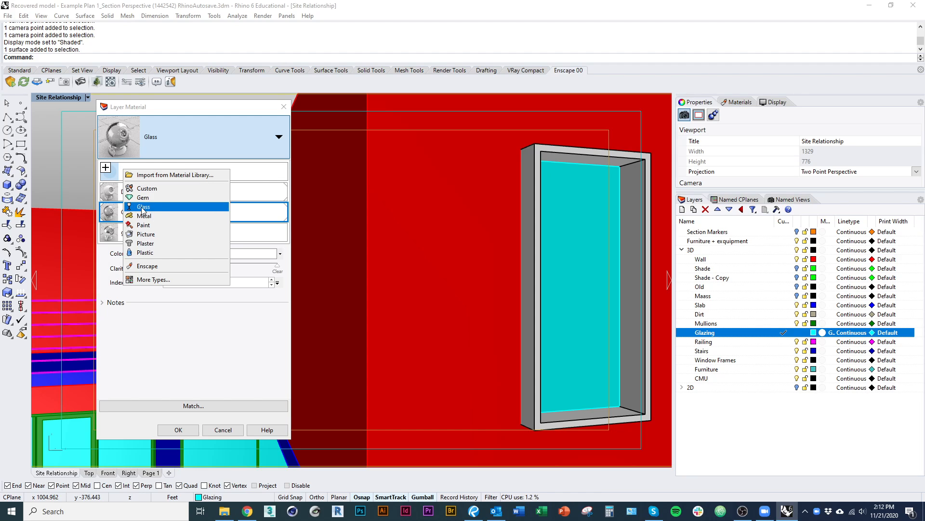
left_click(147, 188)
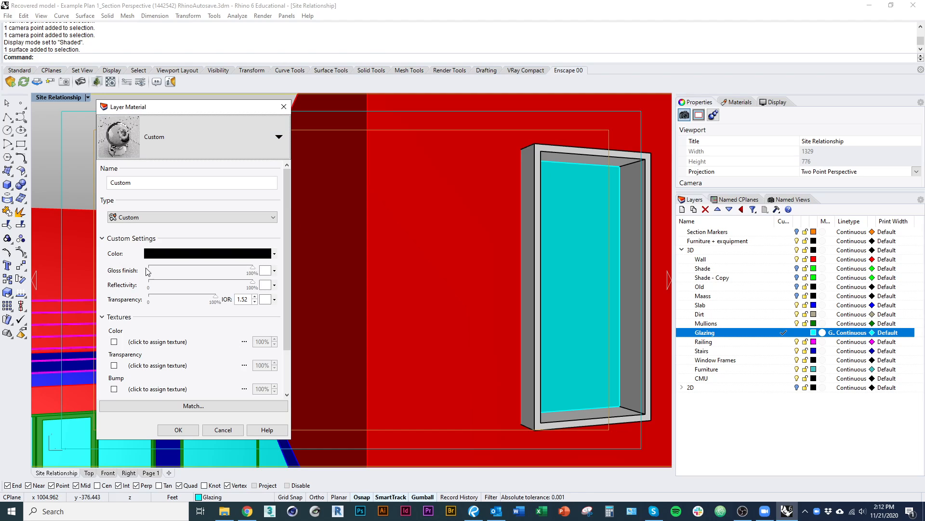
Set the Glazing material's transparency, reflectivity and gloss finish to 0%.
left_click_drag(214, 297, 146, 298)
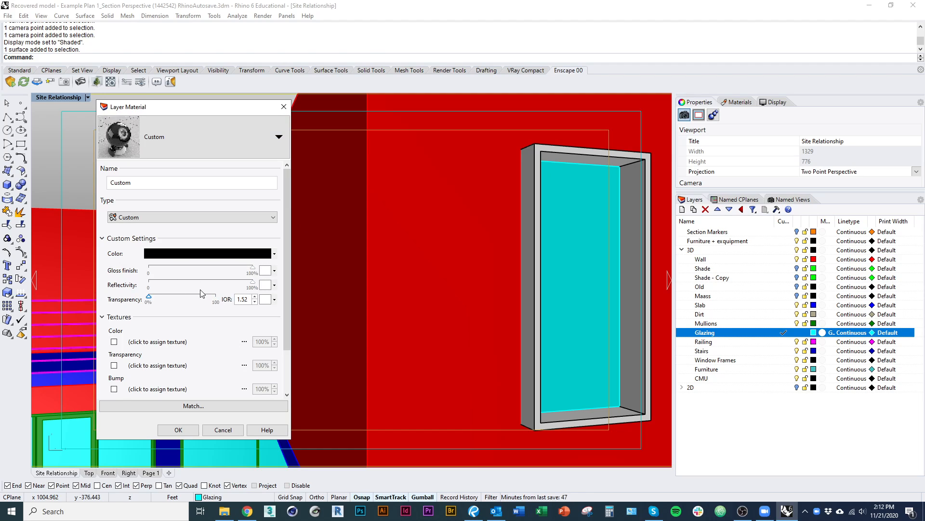
left_click_drag(252, 282, 73, 282)
left_click_drag(252, 268, 38, 269)
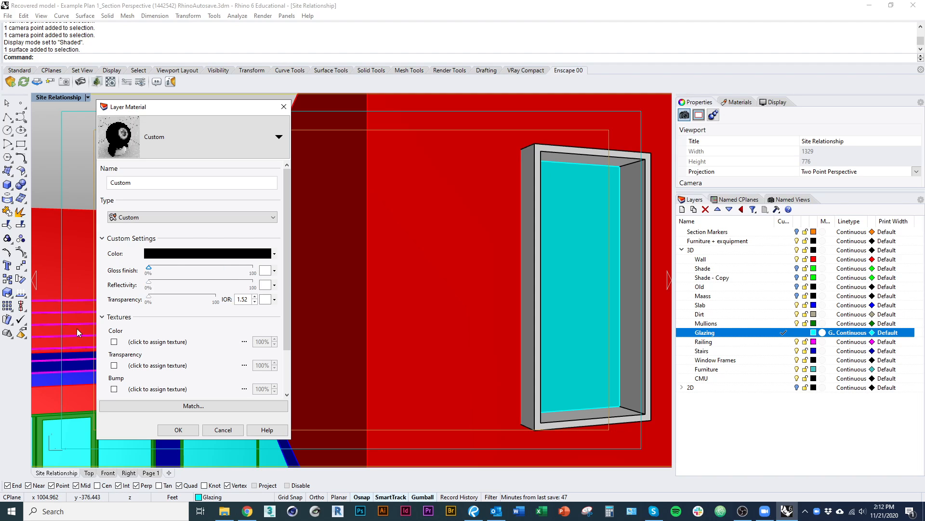
left_click(207, 253)
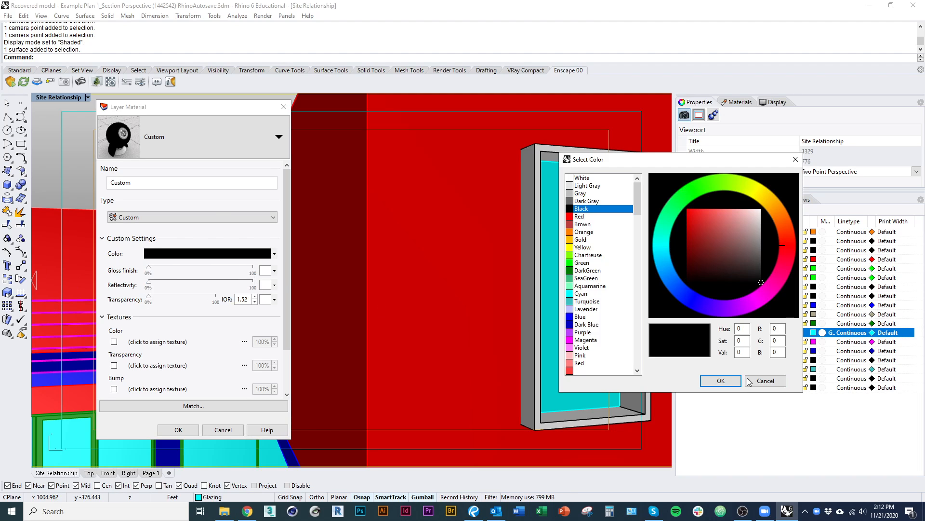
left_click(765, 381)
left_click(201, 218)
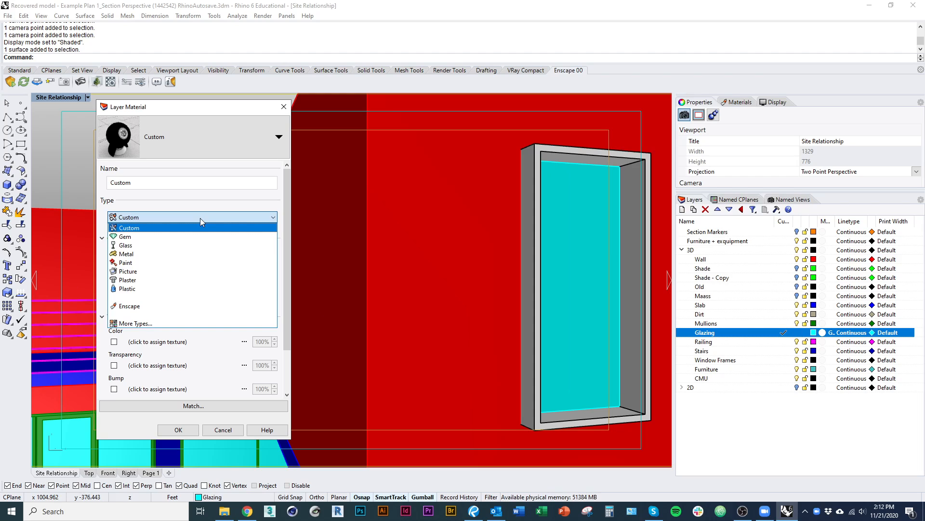
left_click(201, 218)
left_click(218, 253)
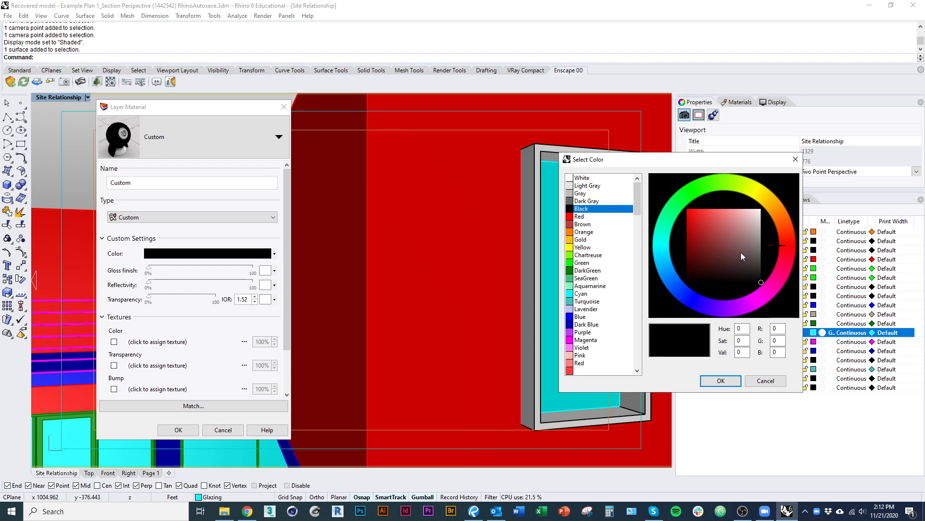
left_click(738, 381)
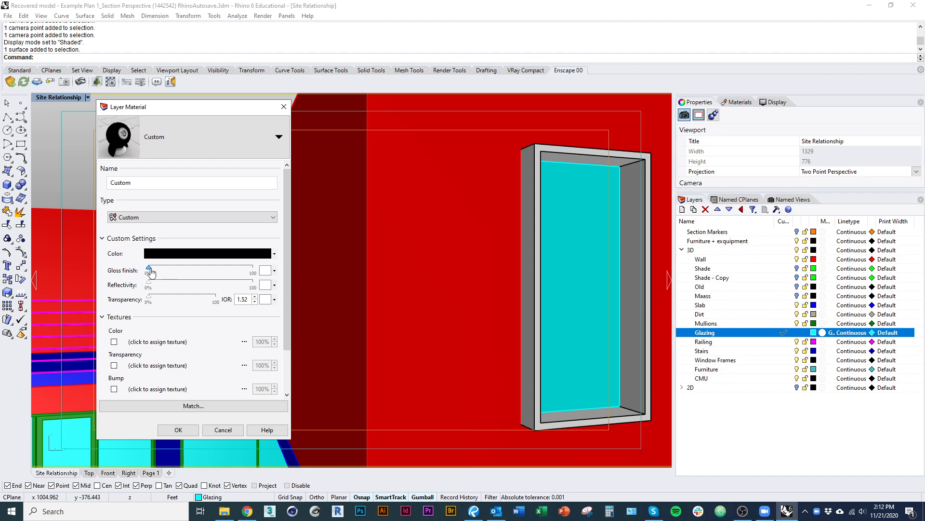
Set the Glazing material's gloss finish, reflectivity and transparency to 100%.
left_click_drag(149, 268, 253, 270)
left_click_drag(149, 283, 304, 288)
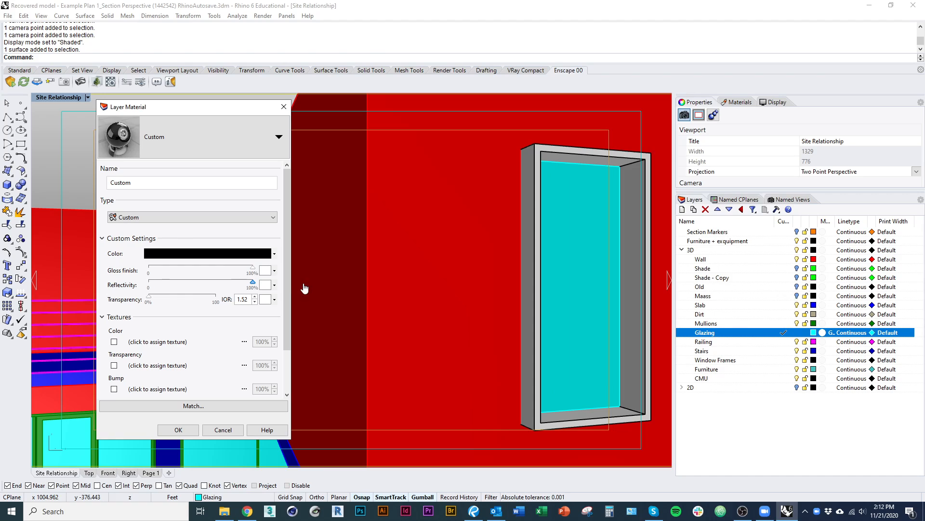
left_click_drag(149, 296, 214, 302)
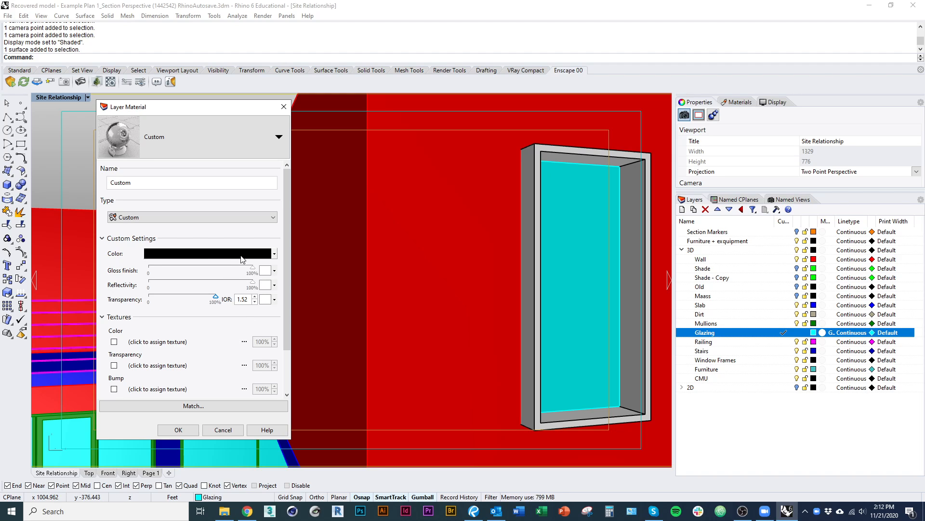
Set the Glazing material's colour to a dark teal with RGB values 28, 57, 58.
left_click(202, 254)
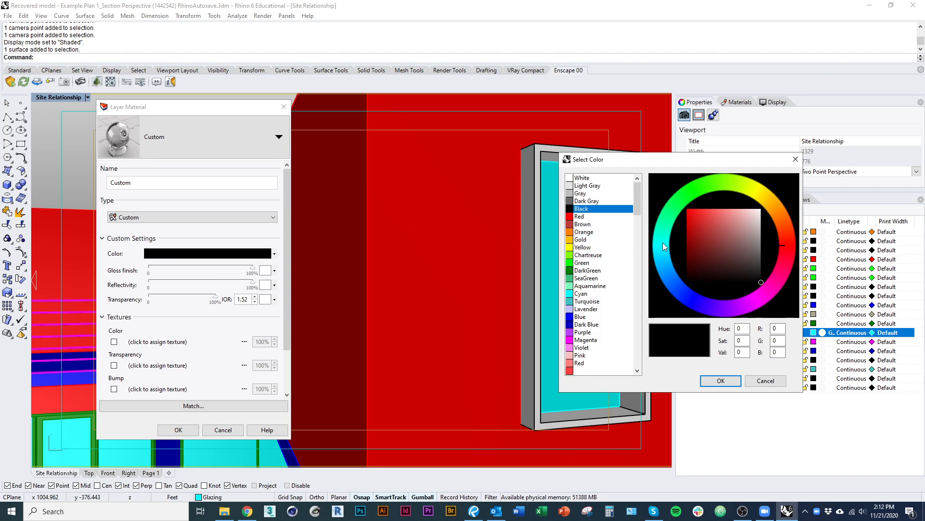
left_click(659, 250)
left_click_drag(711, 234, 741, 220)
left_click_drag(743, 274, 722, 265)
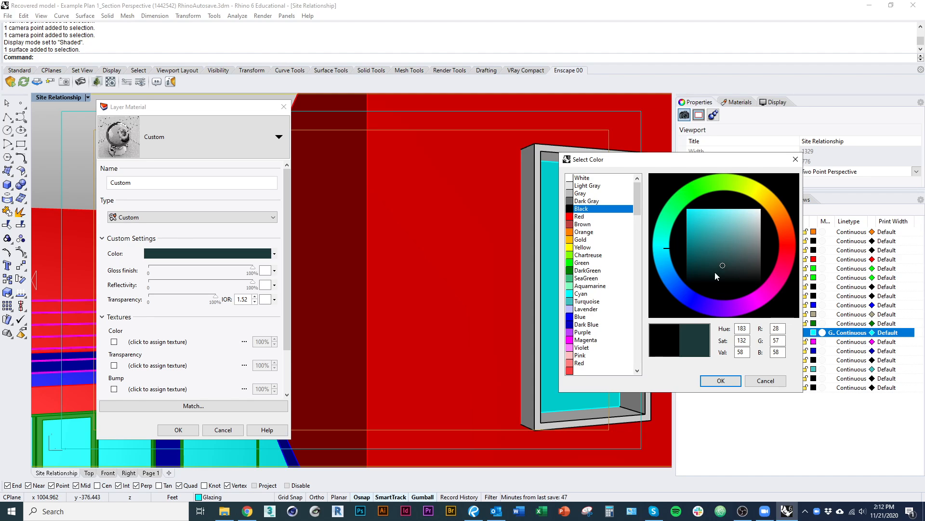
left_click(721, 380)
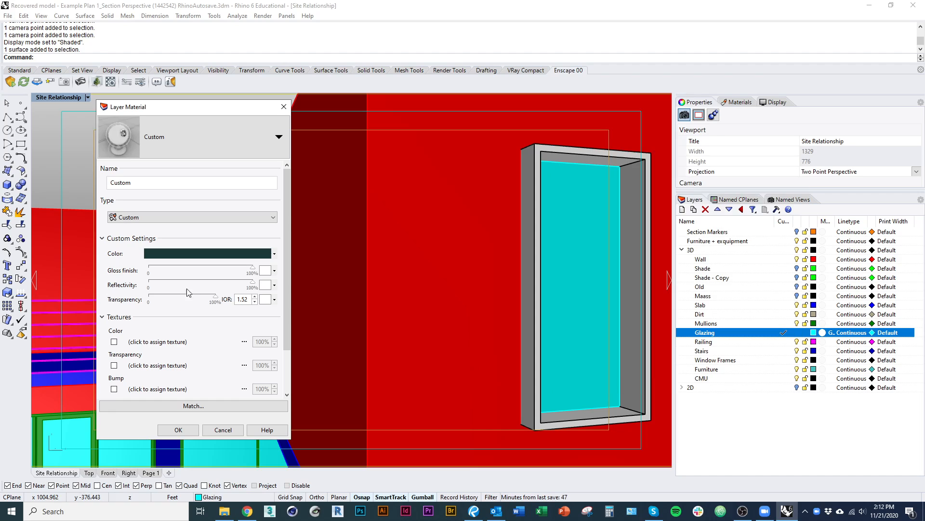
Try a more saturated teal for the Glazing material's colour, but settle on a dark neutral grey.
left_click(181, 259)
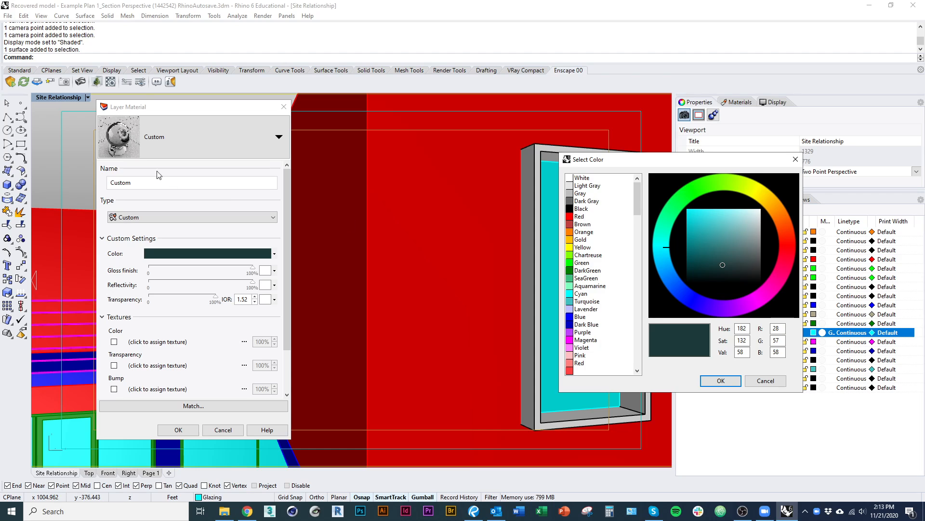
left_click_drag(718, 246, 699, 257)
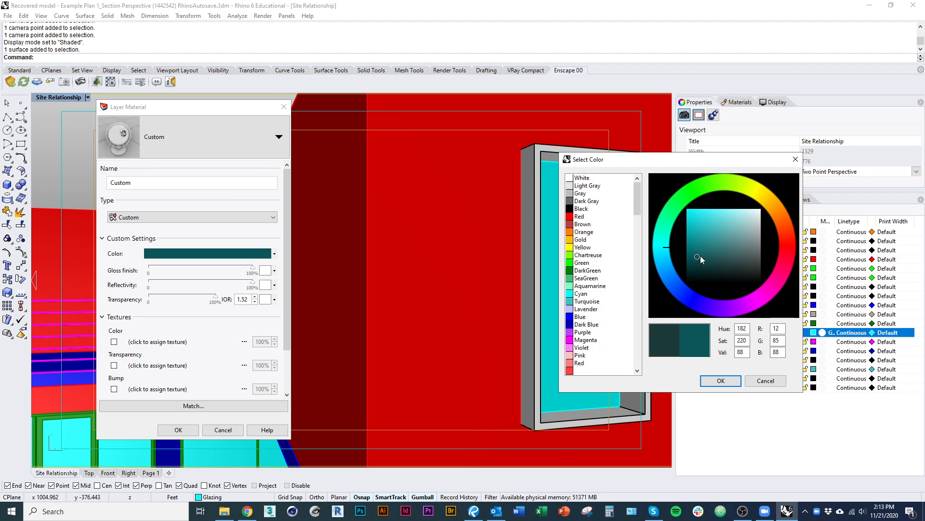
left_click(755, 262)
left_click(720, 380)
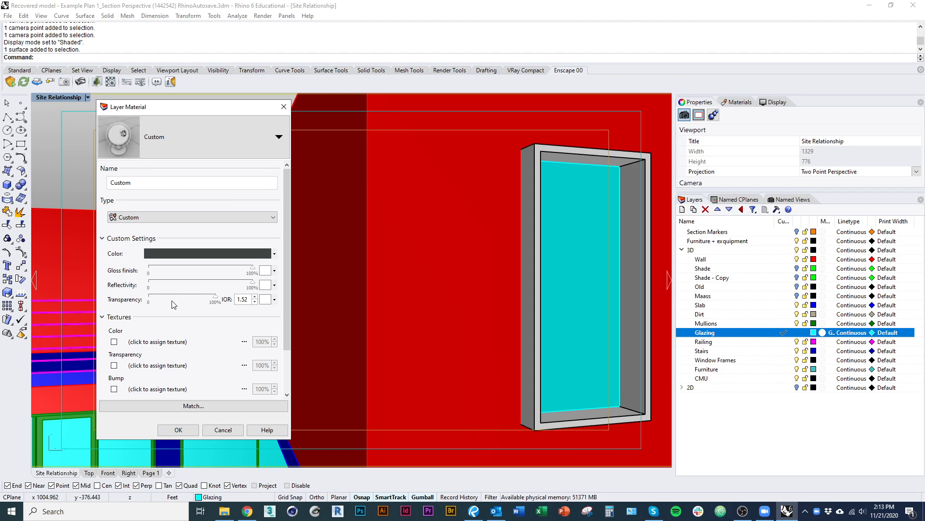
Set the Glazing material's index of refraction to 1.50 and apply the material to the layer.
left_click_drag(237, 300, 270, 302)
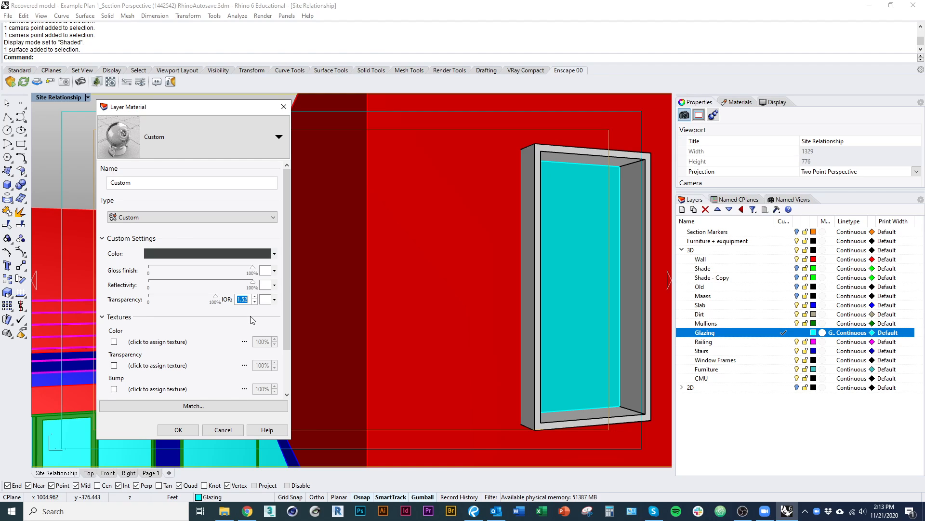
type("1.50")
left_click_drag(288, 293, 289, 384)
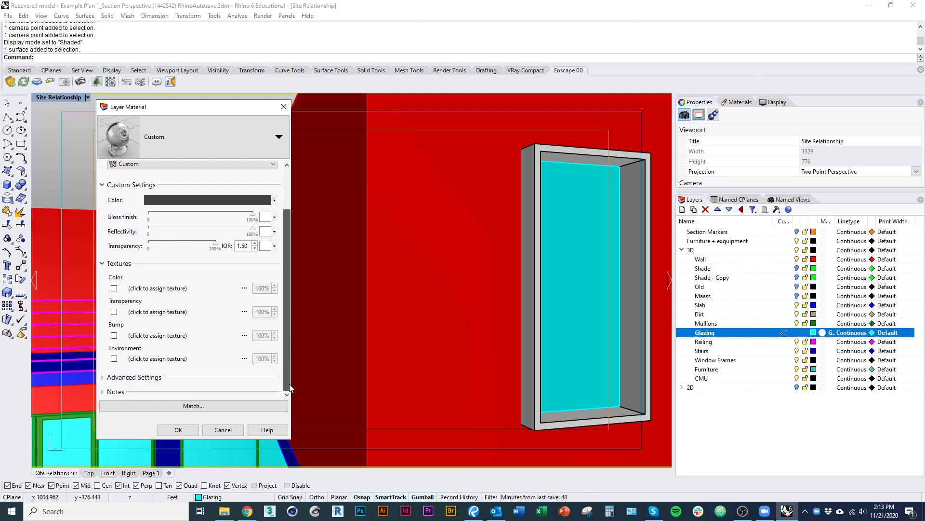
left_click(178, 429)
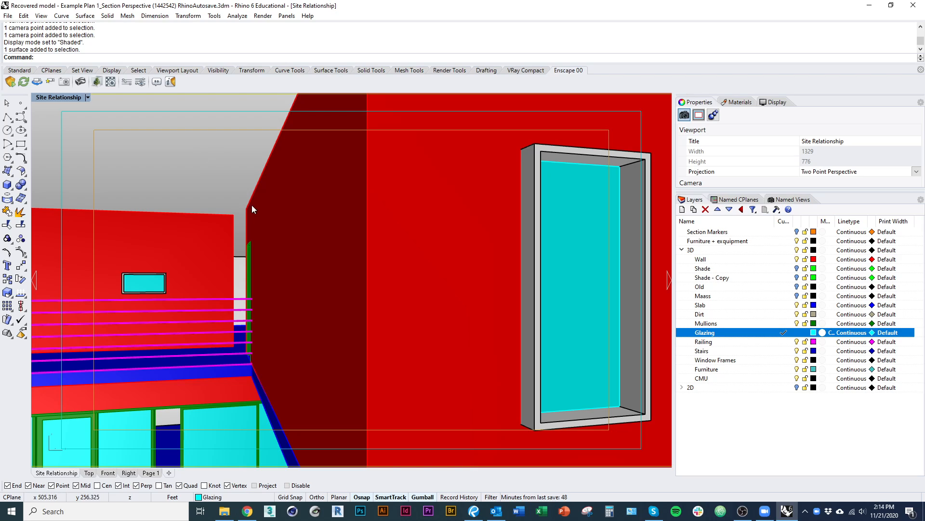
Restore the Colecctive Space named view and start the Enscape live render, moving its window aside.
left_click(791, 199)
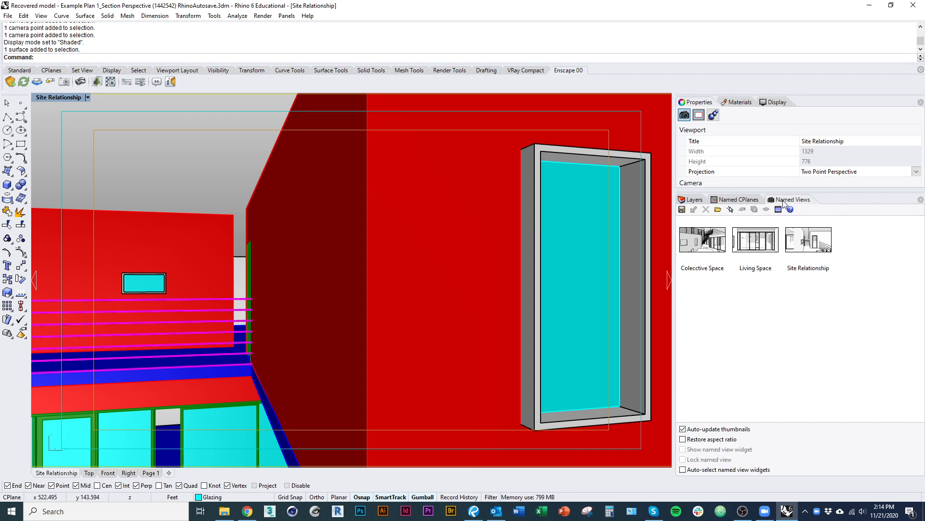
double_click(701, 247)
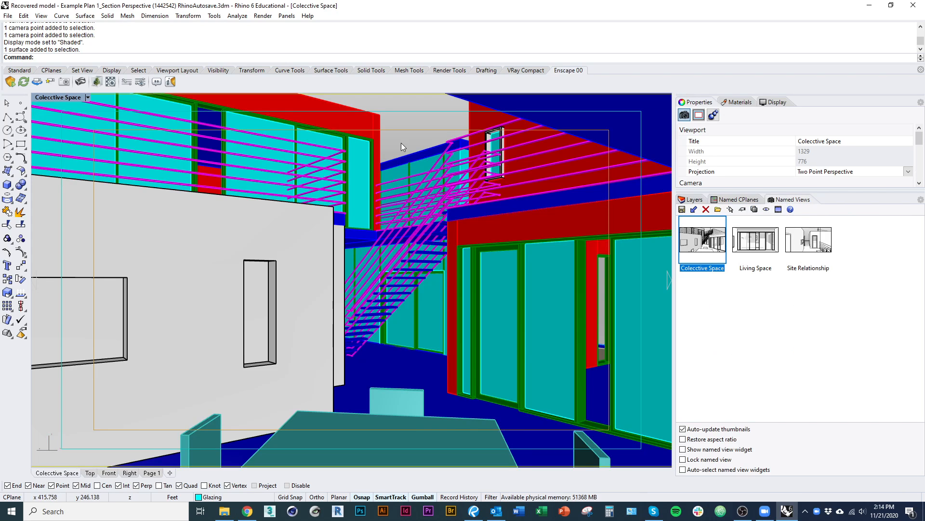
left_click(10, 82)
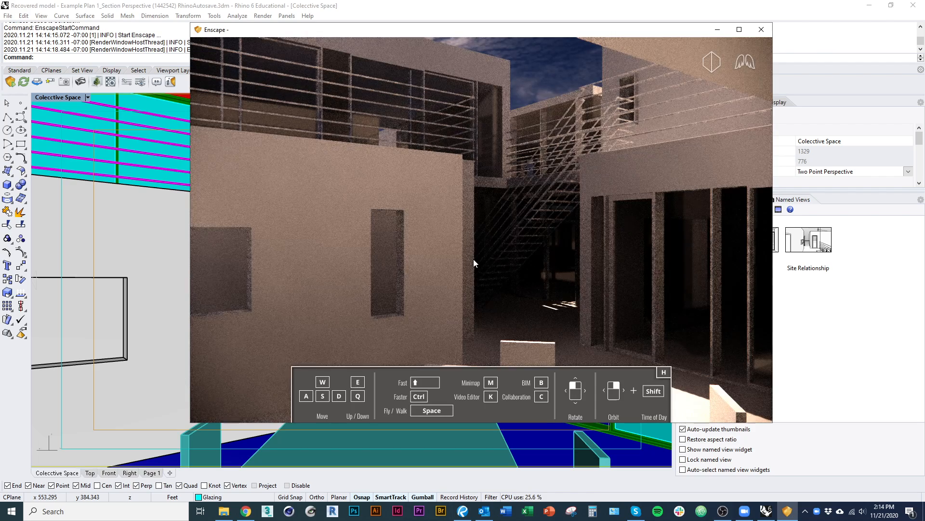
left_click_drag(592, 30, 716, 42)
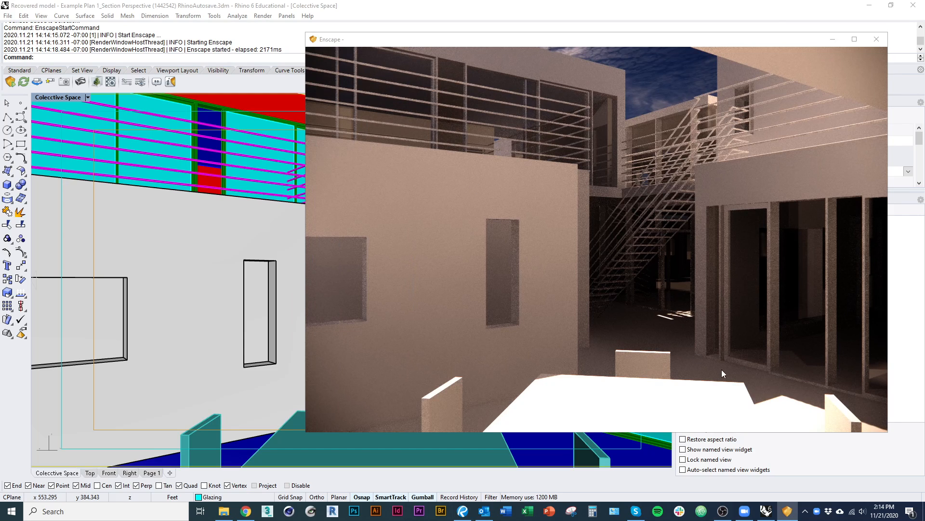
Hide the Furniture layer in Rhino and return to the Enscape render to check the updated scene.
left_click(390, 5)
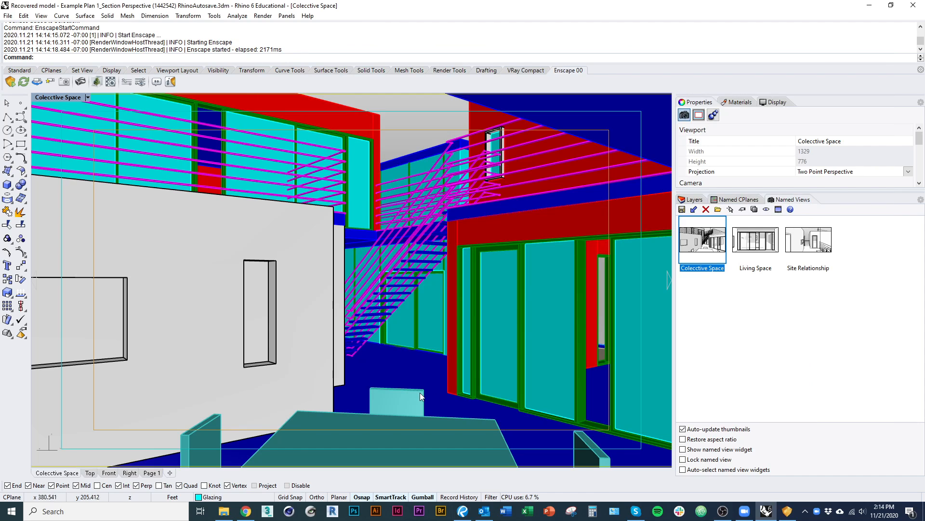
left_click(693, 200)
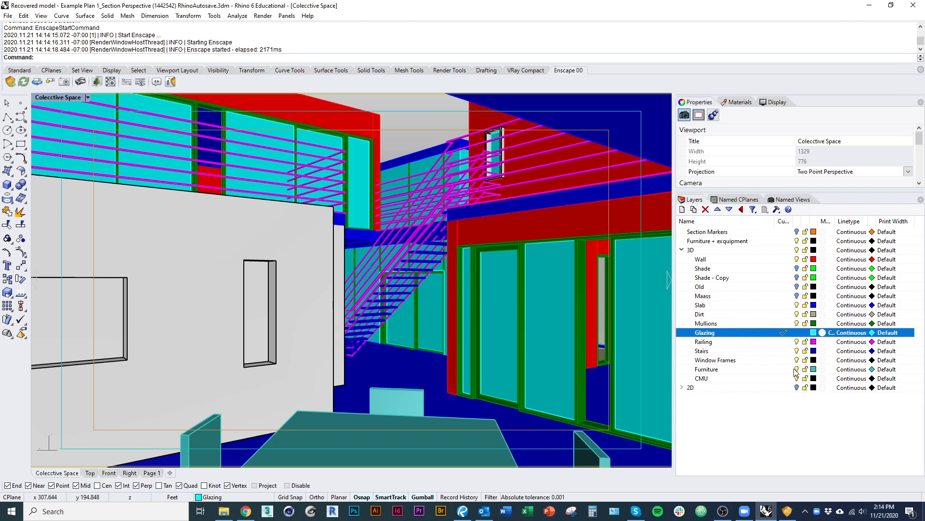
left_click(796, 369)
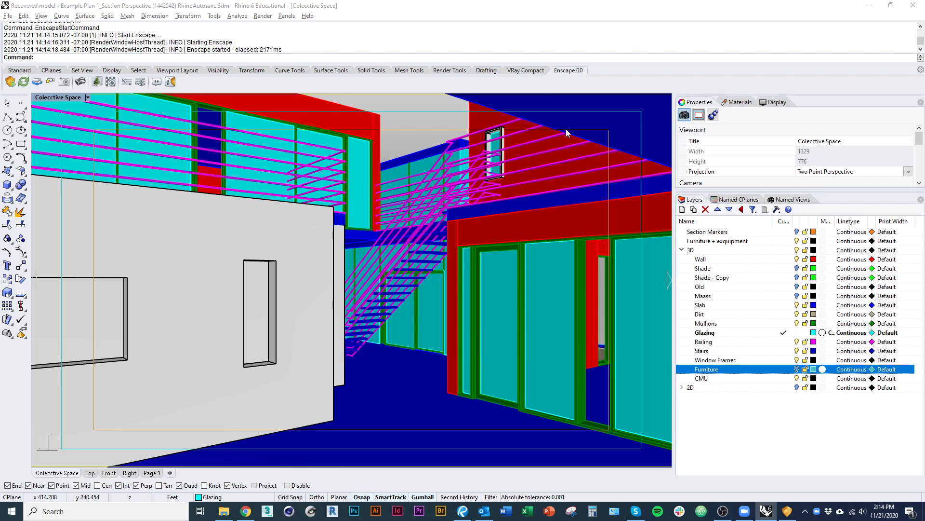
key("alt+Tab")
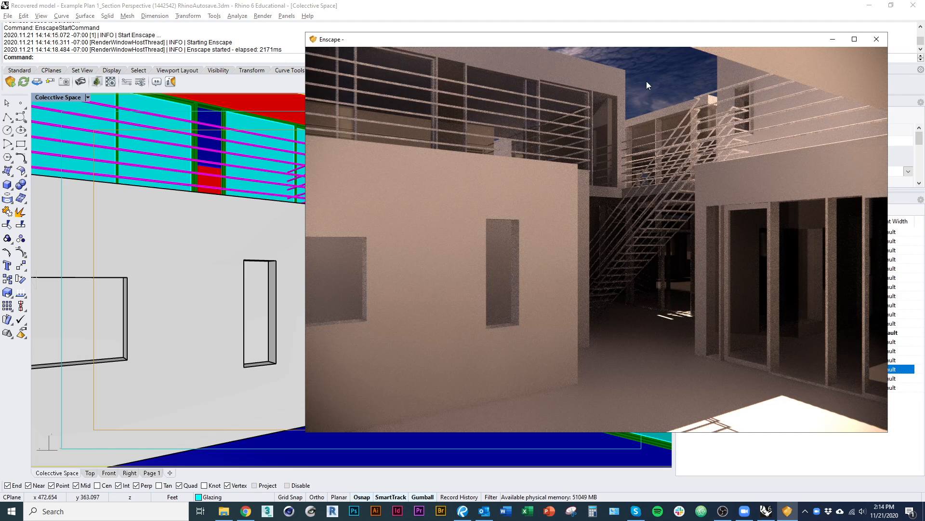
Orbit the Colecctive Space view in Rhino and check whether the Enscape render follows the camera.
left_click(189, 272)
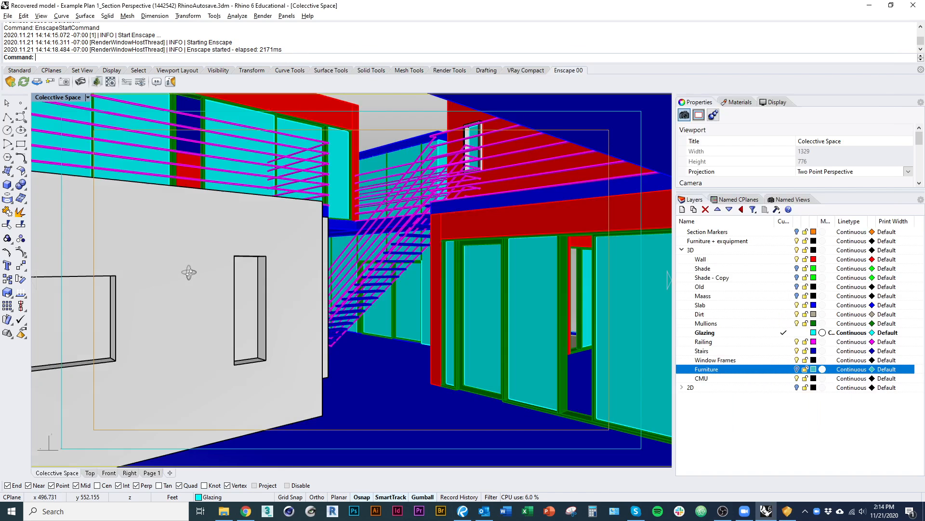
right_click_drag(189, 272, 205, 270)
key("alt+Tab")
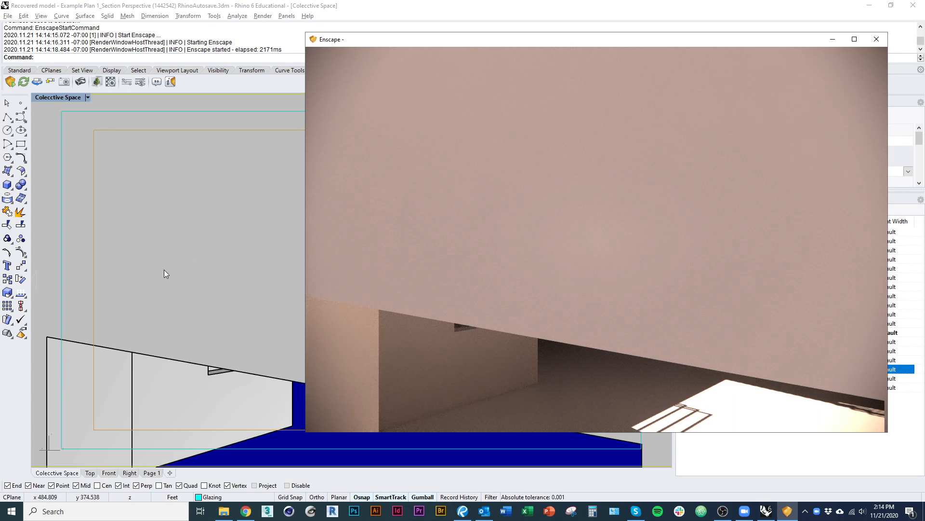
mouse_move(164, 270)
right_mouse_down()
mouse_move(182, 256)
mouse_move(173, 263)
right_mouse_up()
key("alt+Tab")
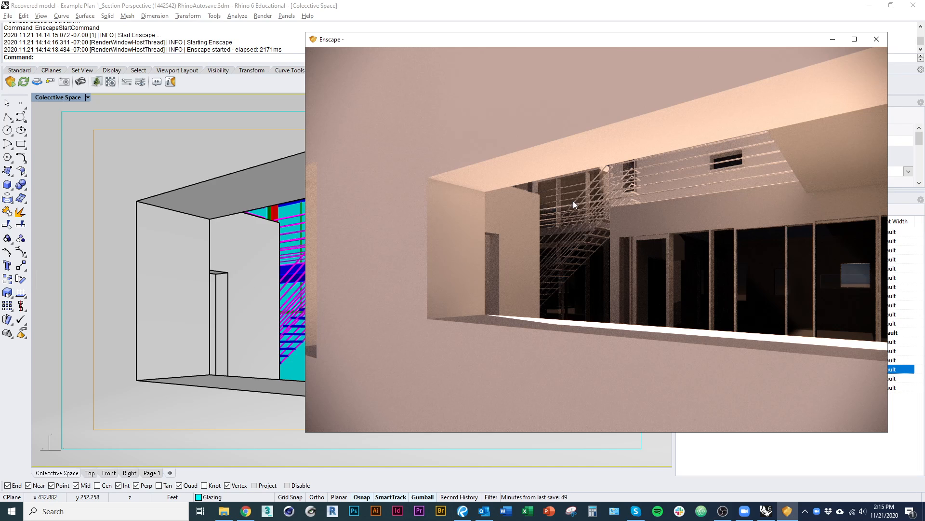
Turn Enscape view synchronization off and back on, and show the list of named views.
left_click(37, 82)
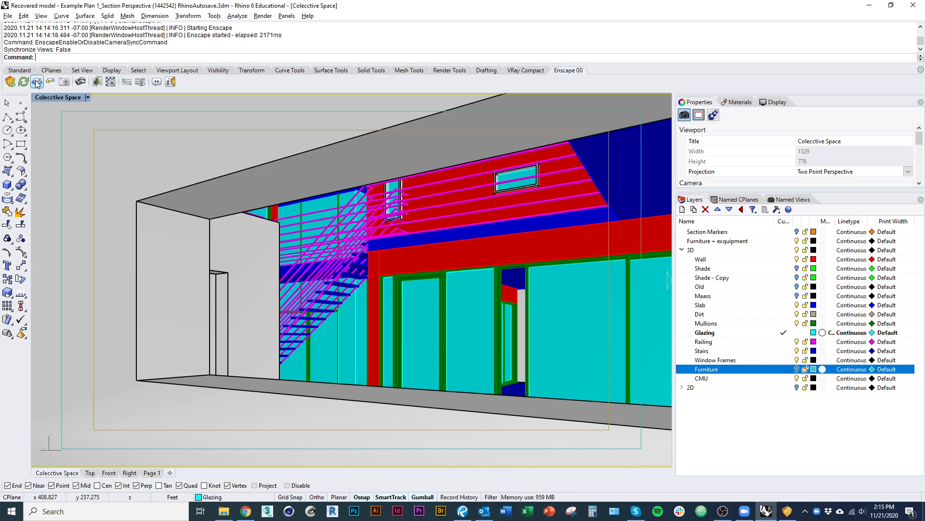
left_click(38, 82)
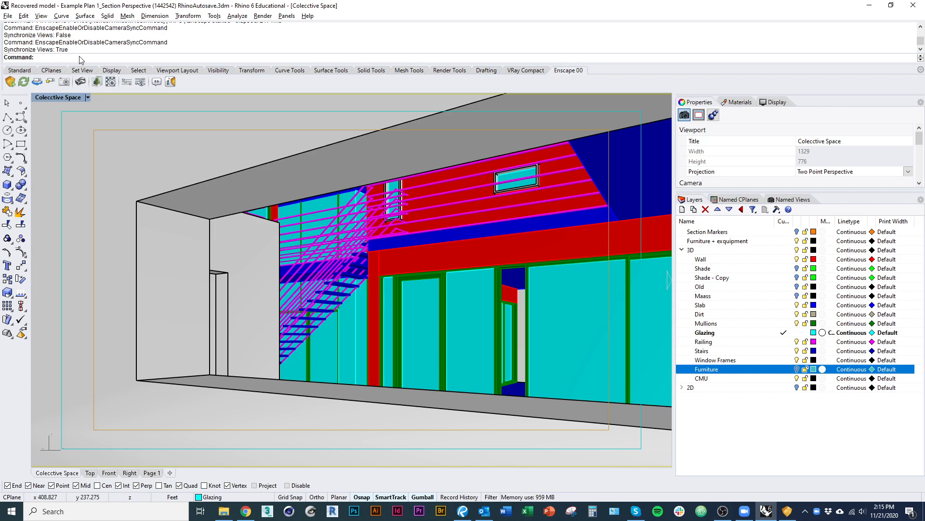
left_click(790, 199)
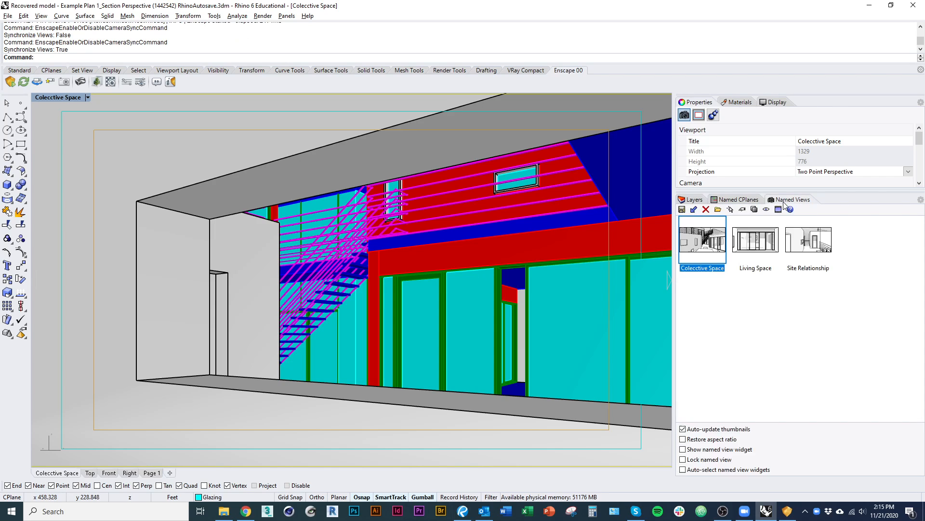
Restore the Colecctive Space named view and arrange the Enscape render and a floating Rhino window on screen.
double_click(703, 239)
key("alt+Tab")
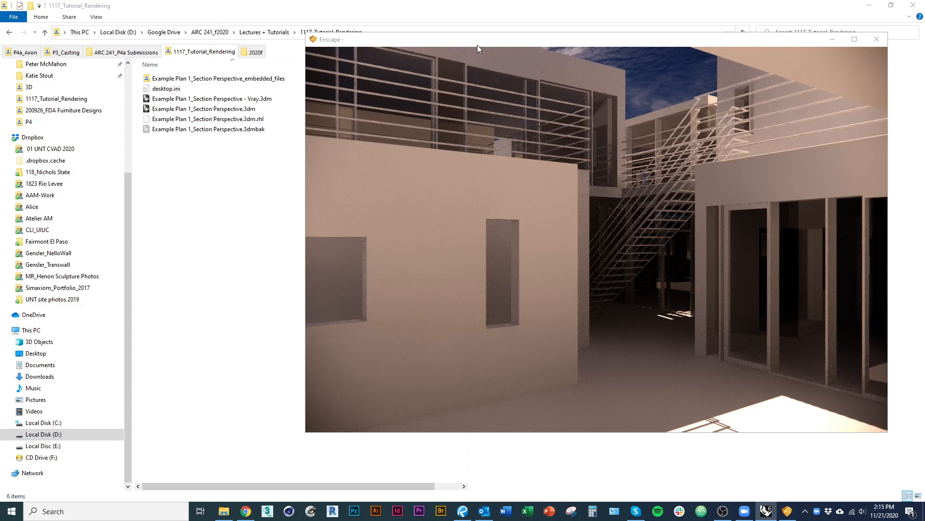
left_click_drag(484, 40, 381, 49)
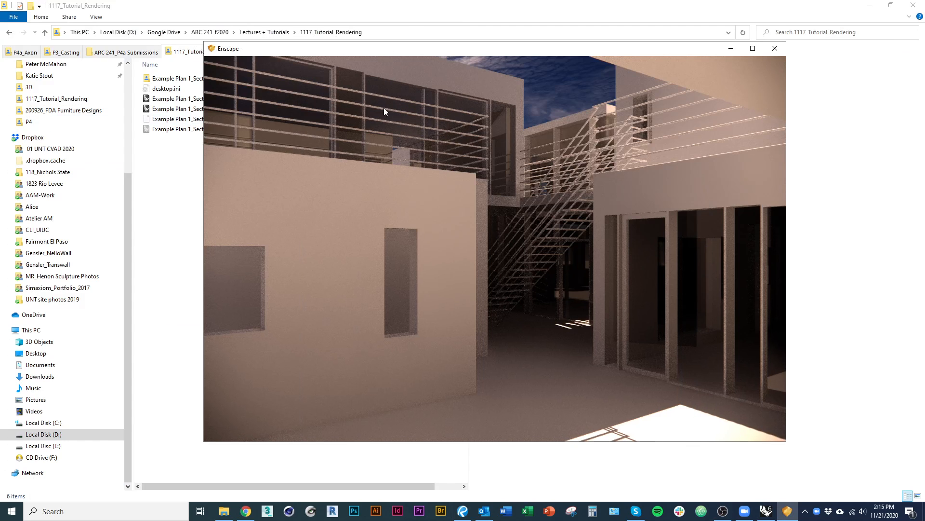
left_click_drag(0, 103, 467, 101)
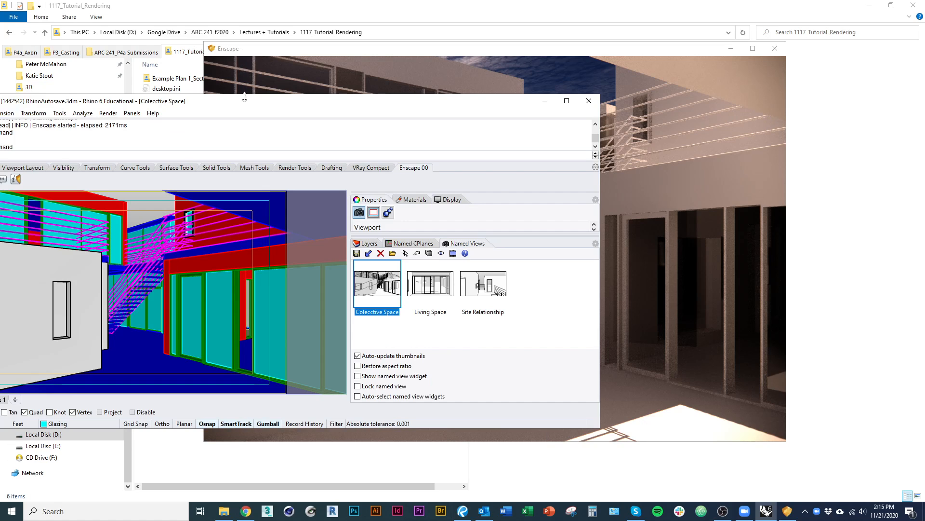
left_click_drag(247, 104, 459, 110)
Open the Sun settings in Rhino and place them beside the unobstructed Enscape render window.
type("un")
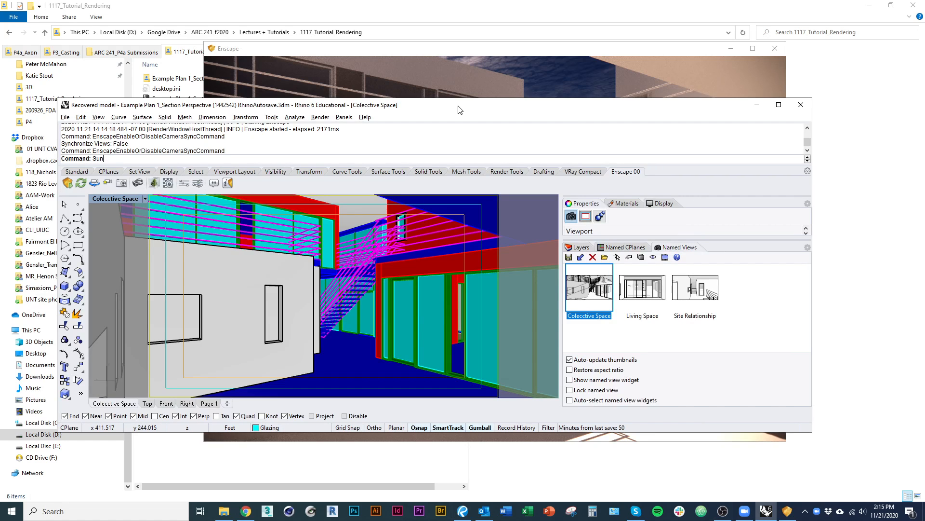
key("Return")
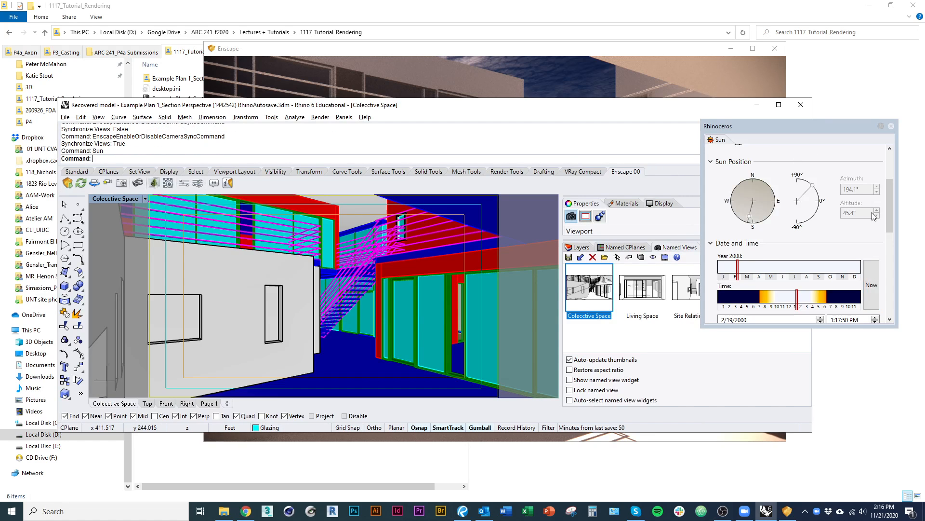
left_click(757, 105)
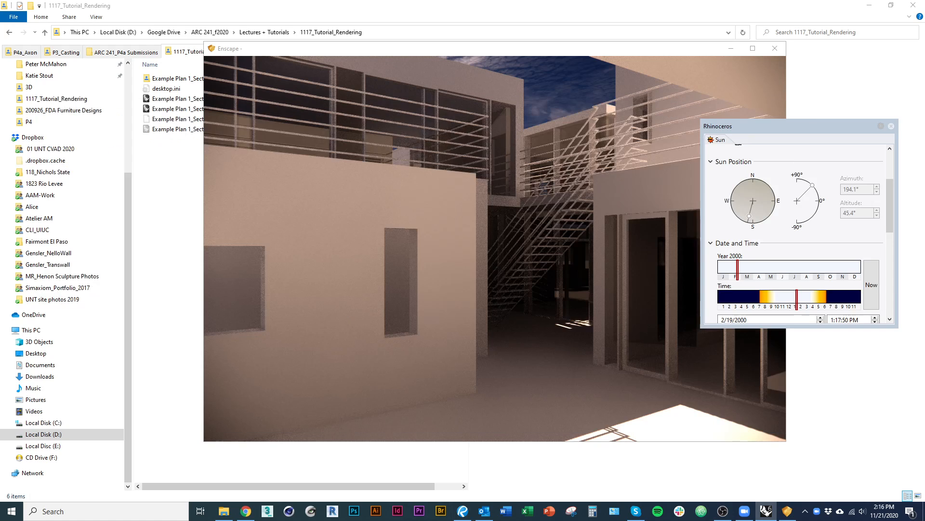
left_click_drag(777, 128, 802, 116)
left_click_drag(629, 48, 523, 37)
key("alt+Tab")
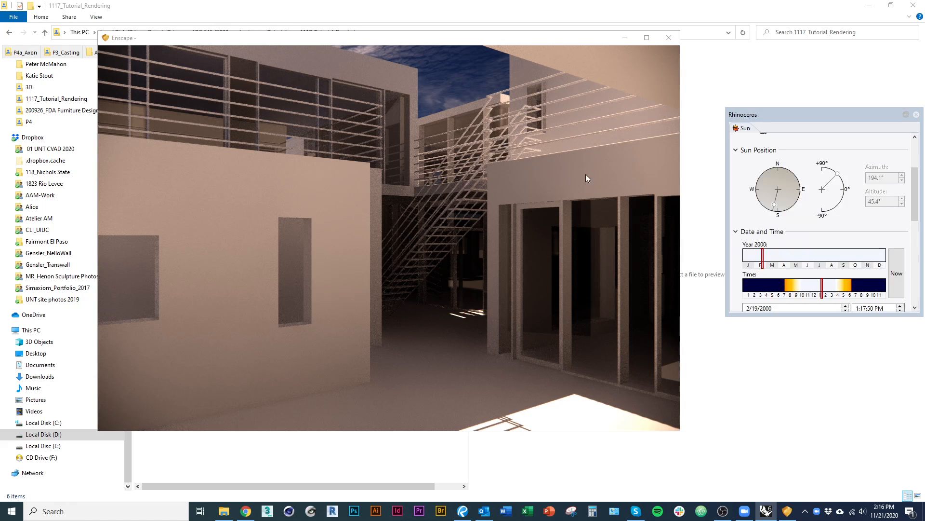
left_click_drag(833, 118, 797, 105)
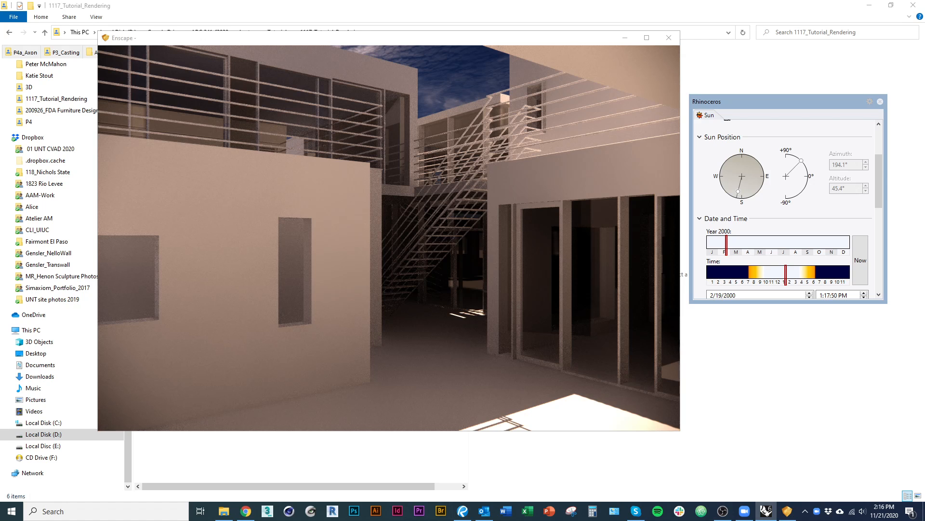
Turn Enscape live updates off and back on, and clear the Rhino window away from the render.
key("alt+Tab")
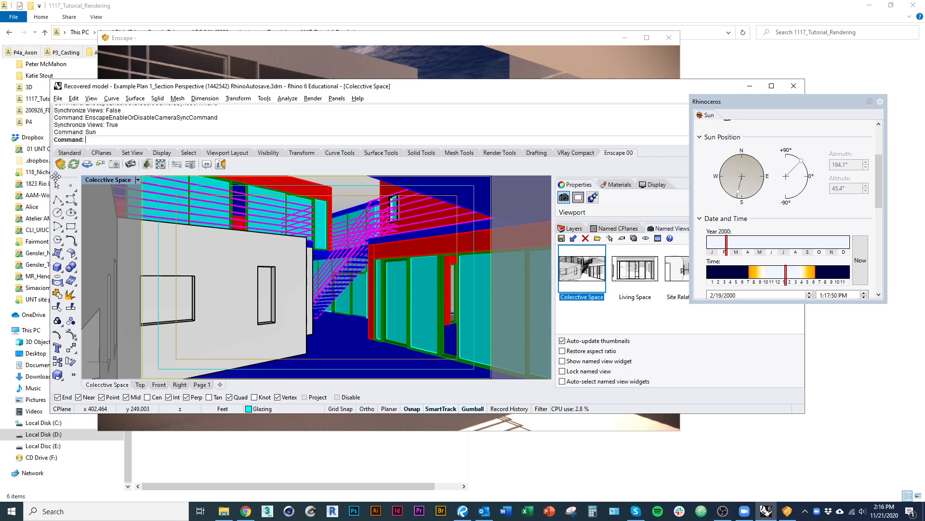
left_click(74, 164)
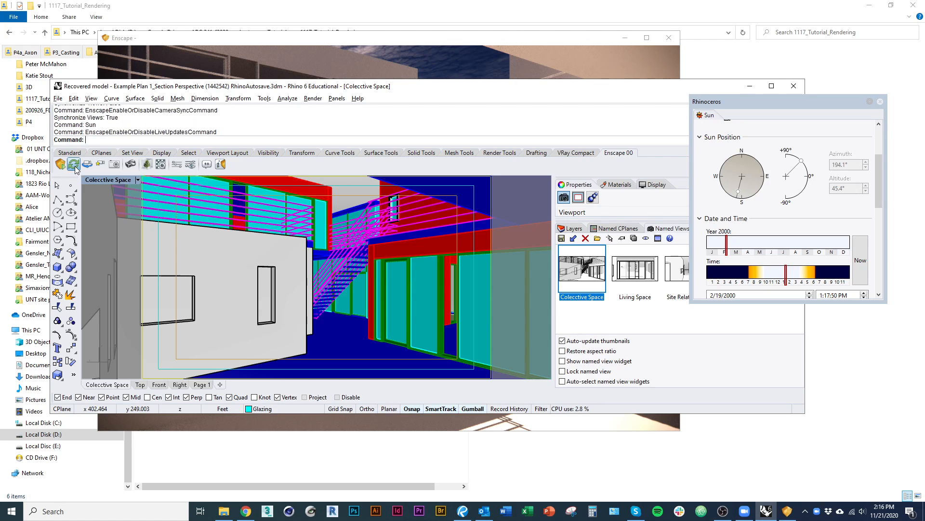
left_click(74, 164)
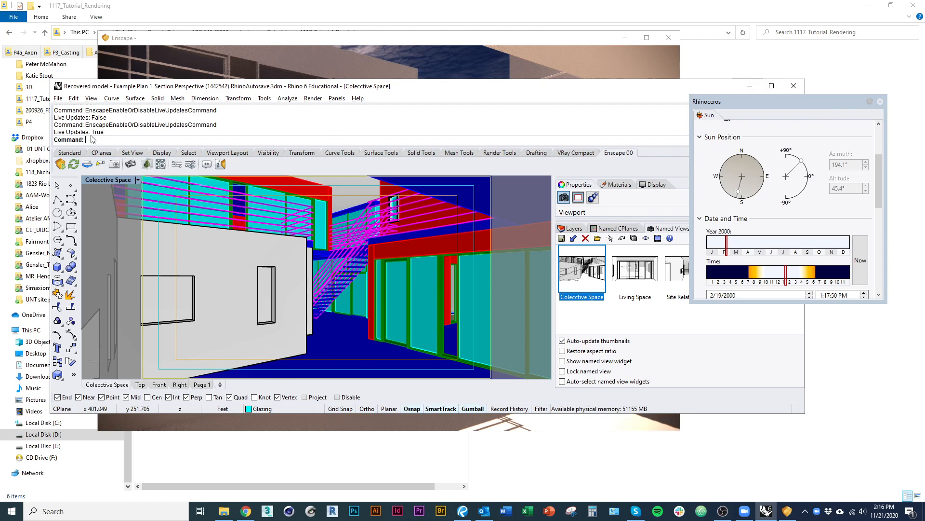
left_click_drag(315, 86, 0, 62)
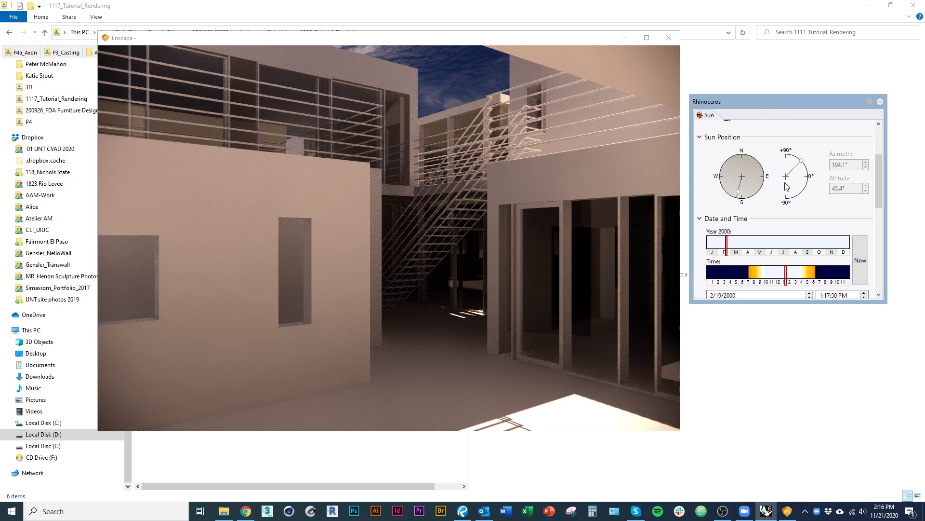
Switch the sun off and back on in the Sun options.
left_click_drag(881, 186, 880, 159)
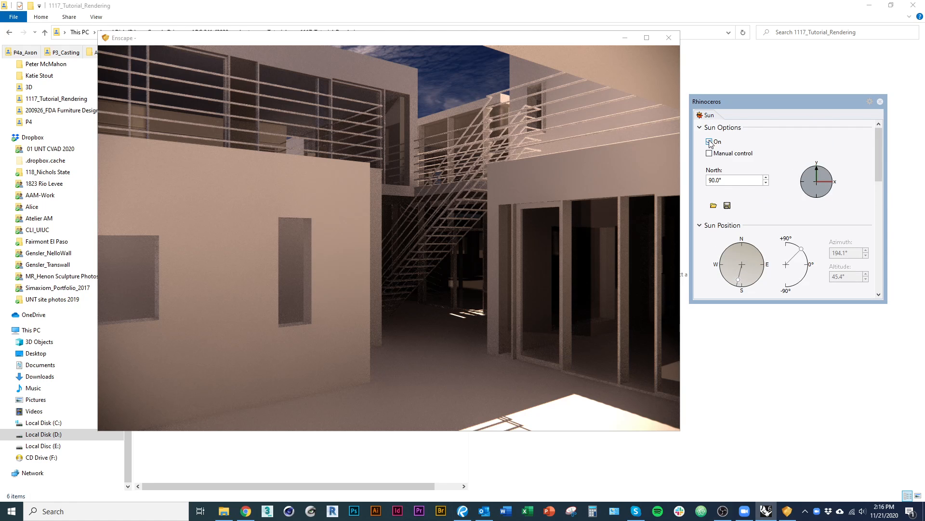
left_click(710, 142)
left_click(710, 142)
Search the sun locations for "tucson" and choose Tucson, AZ, USA.
mouse_move(880, 163)
left_mouse_down()
mouse_move(878, 241)
mouse_move(859, 277)
mouse_move(878, 146)
left_mouse_up()
left_click_drag(880, 215, 879, 272)
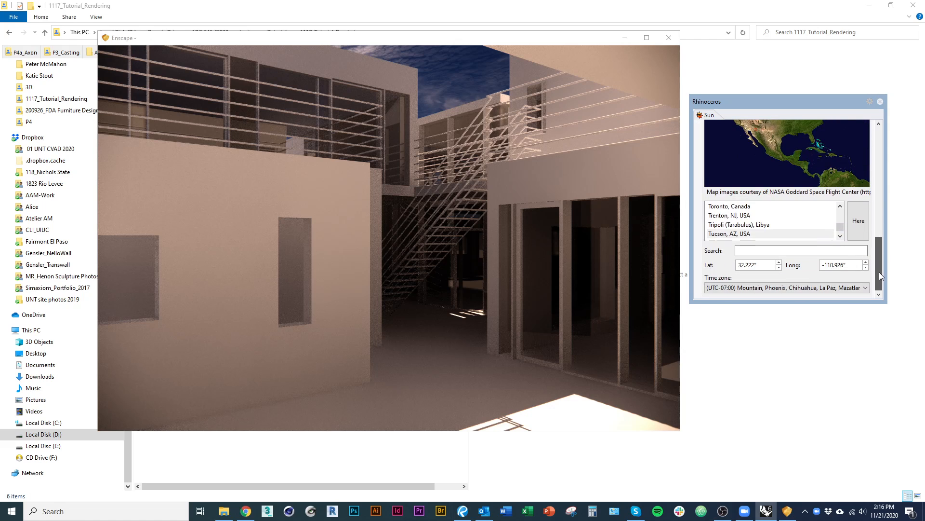
left_click(751, 251)
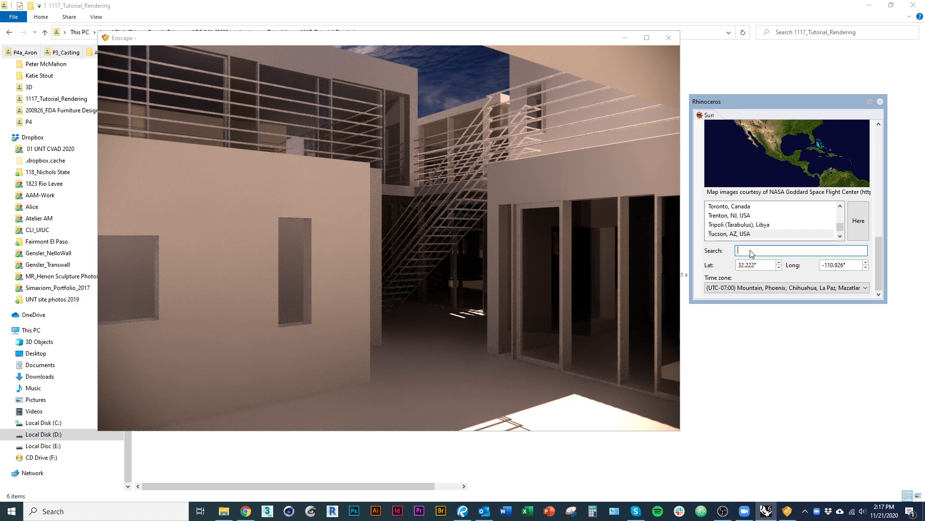
type("tucson")
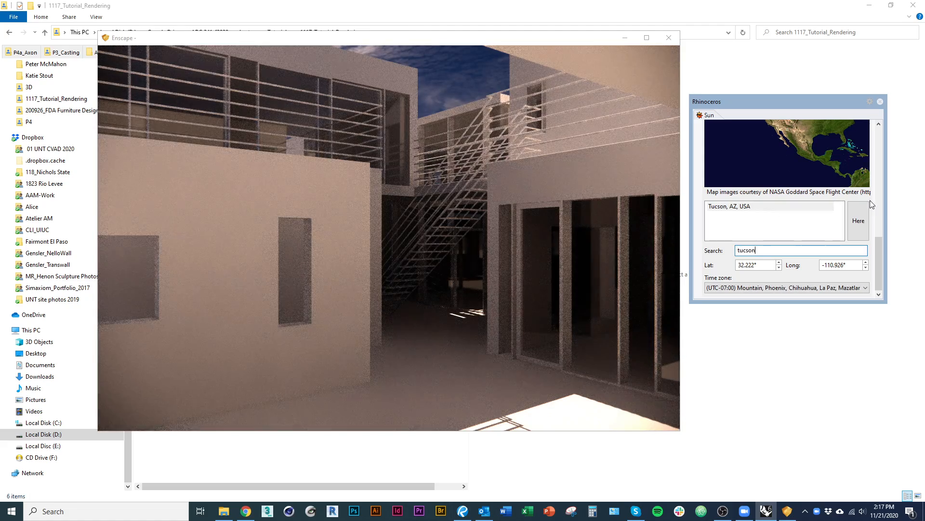
left_click(759, 207)
Set the sun date to 1/14/2000 and the time to about 9:24 AM.
left_click_drag(879, 260, 880, 191)
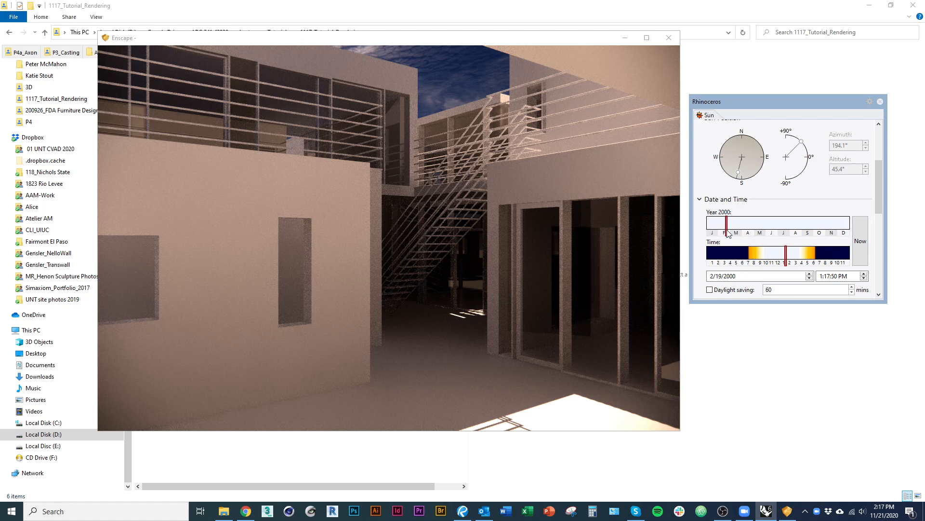
mouse_move(728, 234)
left_mouse_down()
mouse_move(713, 233)
mouse_move(744, 232)
mouse_move(712, 234)
left_mouse_up()
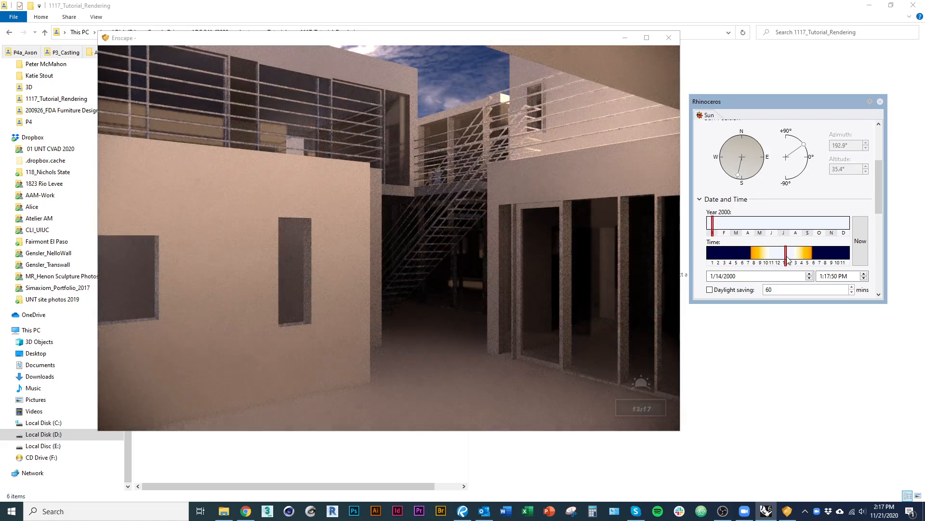
left_click_drag(788, 260, 760, 265)
mouse_move(763, 263)
left_mouse_down()
mouse_move(805, 255)
mouse_move(764, 261)
left_mouse_up()
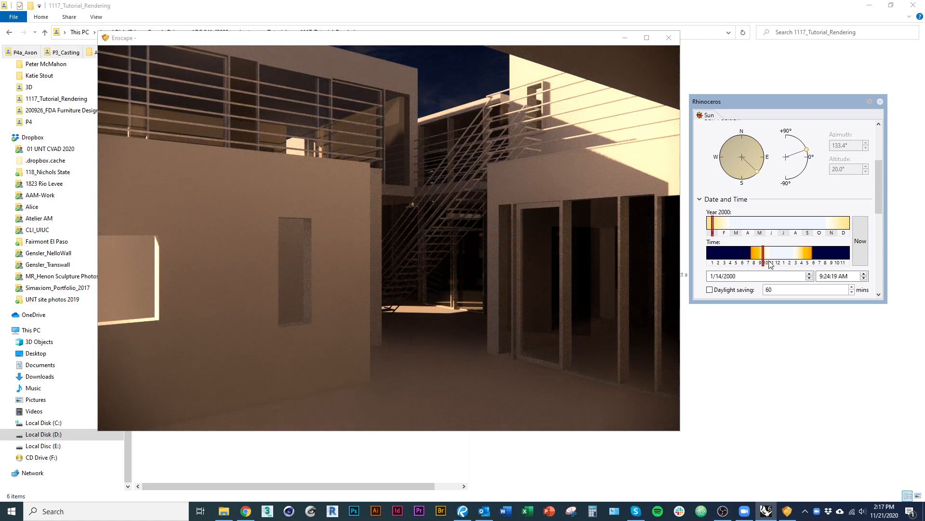
Try sun times of about 8:21 AM and 12:04 PM on 1/14/2000, and return to 9:24 AM.
left_click_drag(763, 259, 758, 259)
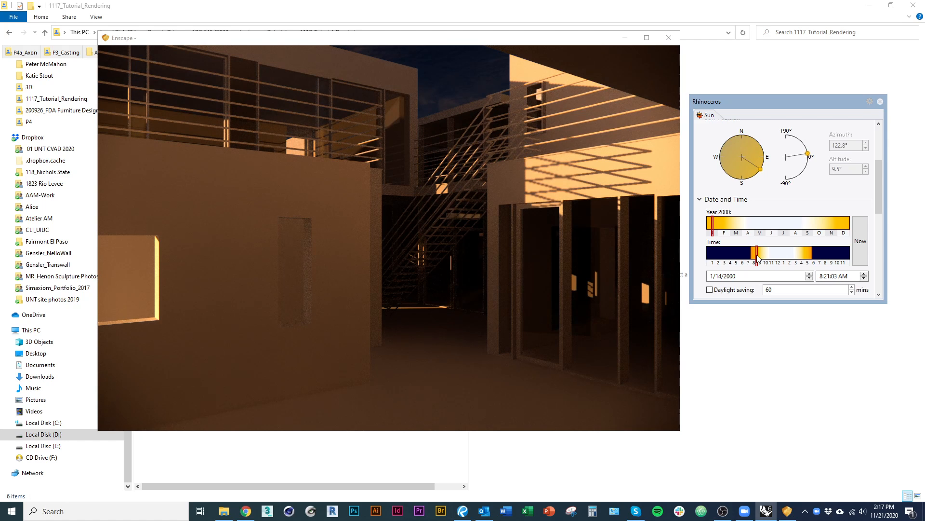
left_click_drag(758, 259, 778, 256)
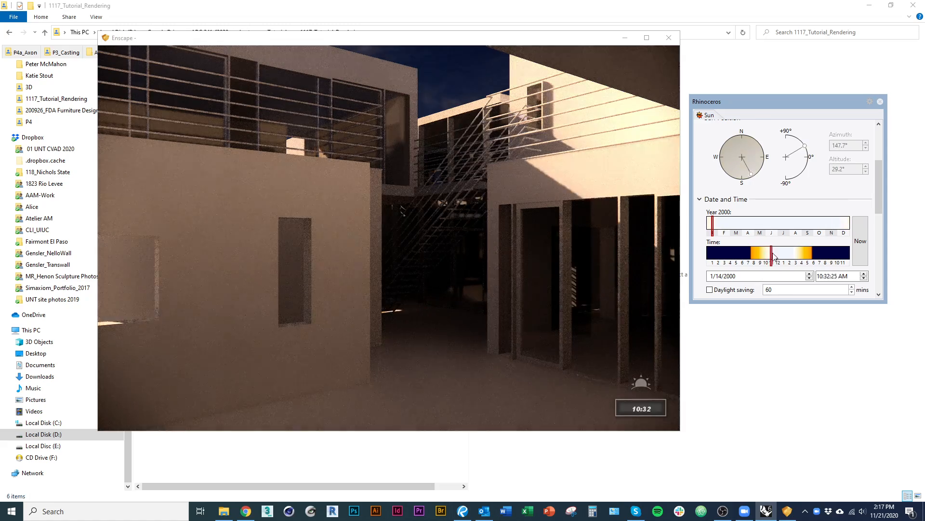
left_click_drag(781, 255, 781, 256)
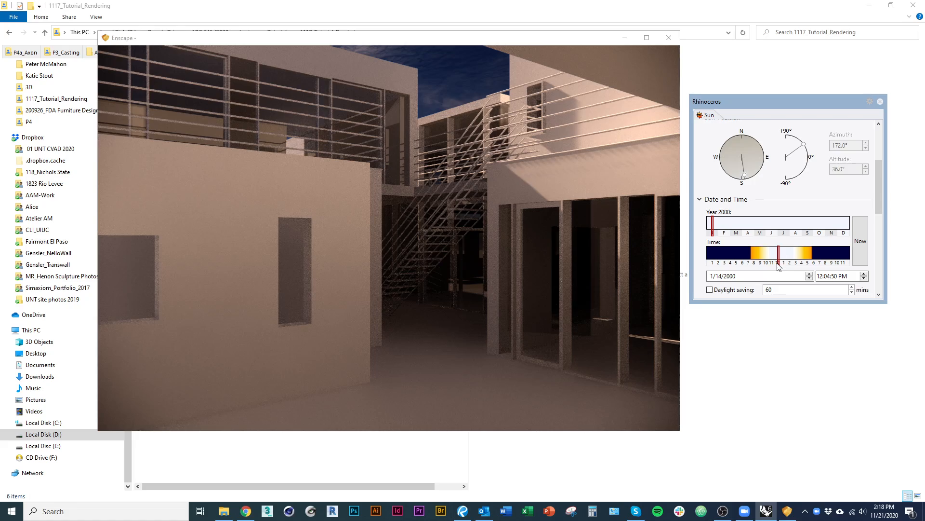
mouse_move(779, 257)
left_mouse_down()
mouse_move(791, 258)
mouse_move(763, 265)
left_mouse_up()
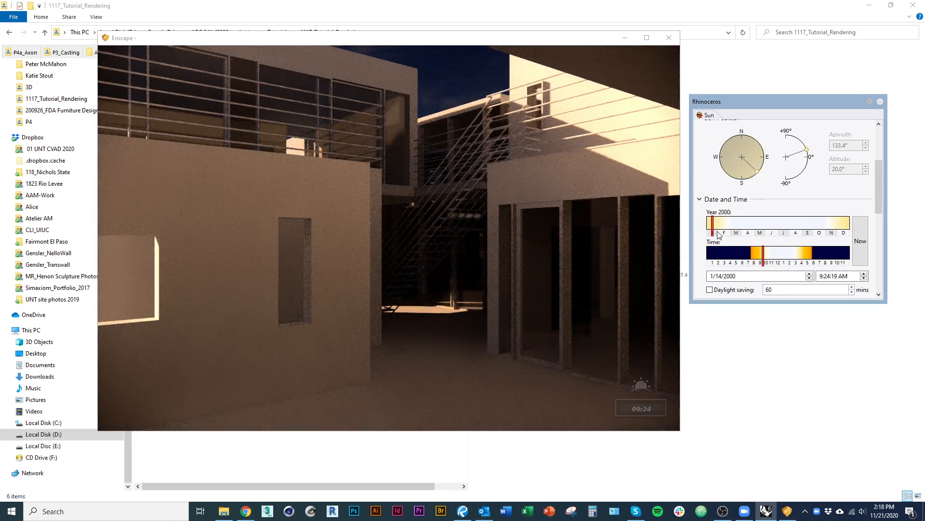
Try sun dates of 2/16/2000 and 5/15/2000, and settle on 4/30/2000 at about 7:47 AM.
left_click_drag(714, 234, 729, 229)
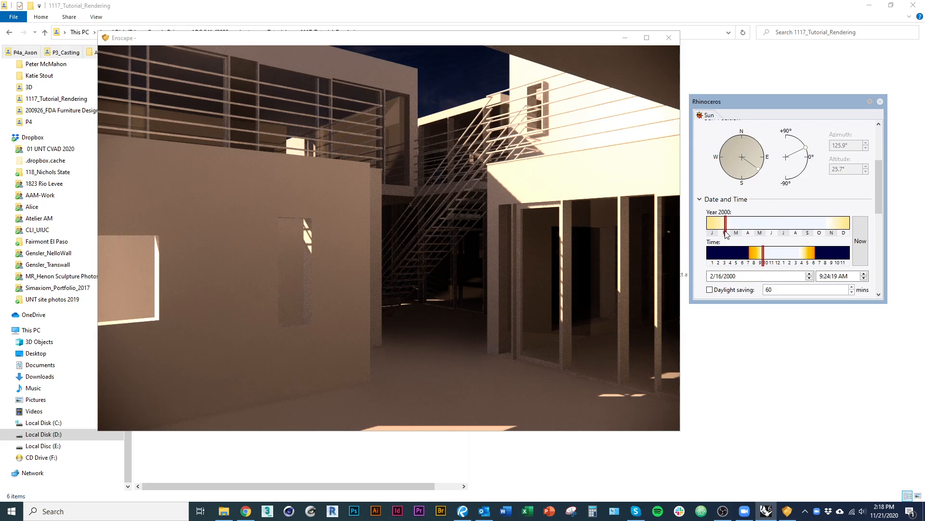
mouse_move(726, 233)
left_mouse_down()
mouse_move(792, 234)
mouse_move(776, 230)
mouse_move(759, 258)
mouse_move(761, 232)
left_mouse_up()
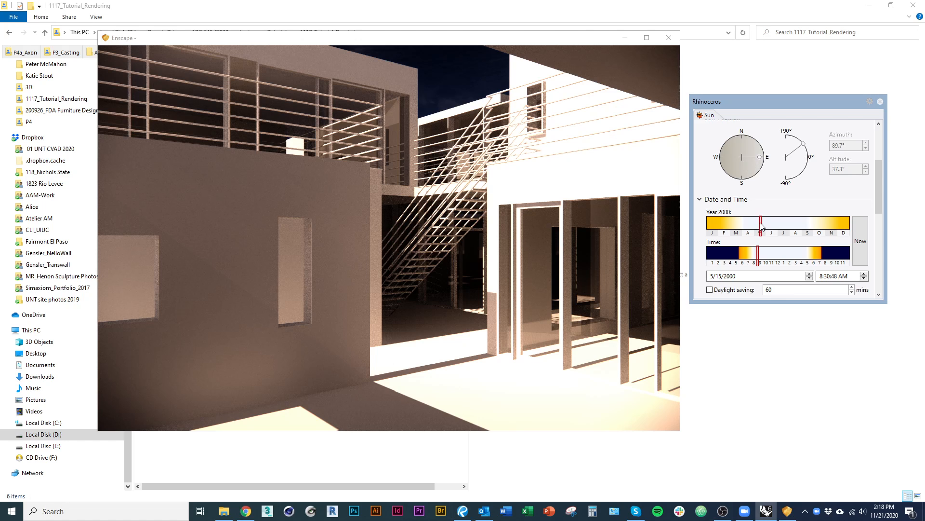
left_click_drag(761, 223, 754, 224)
left_click_drag(758, 259, 755, 259)
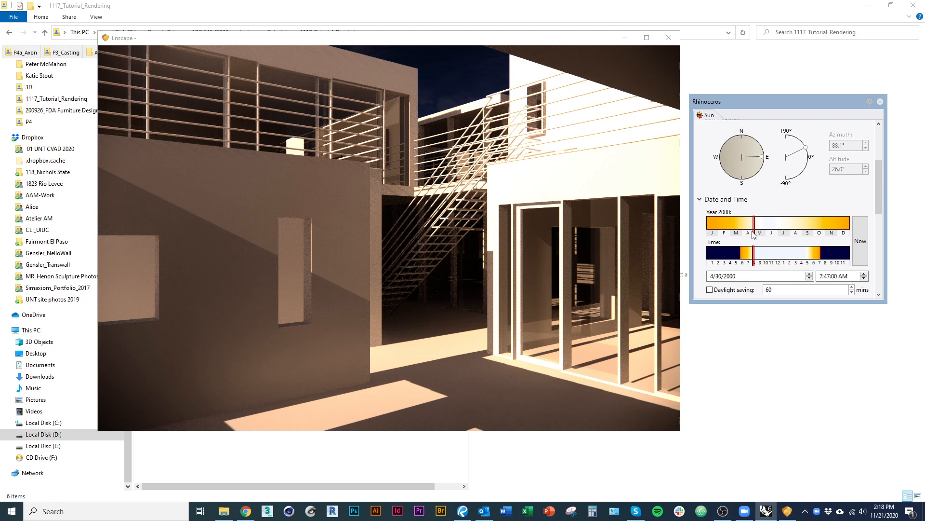
Try the sun on 7/1/2000 at about 3:53 PM, and bring the time back to about 11:55 AM.
left_click_drag(754, 234, 779, 234)
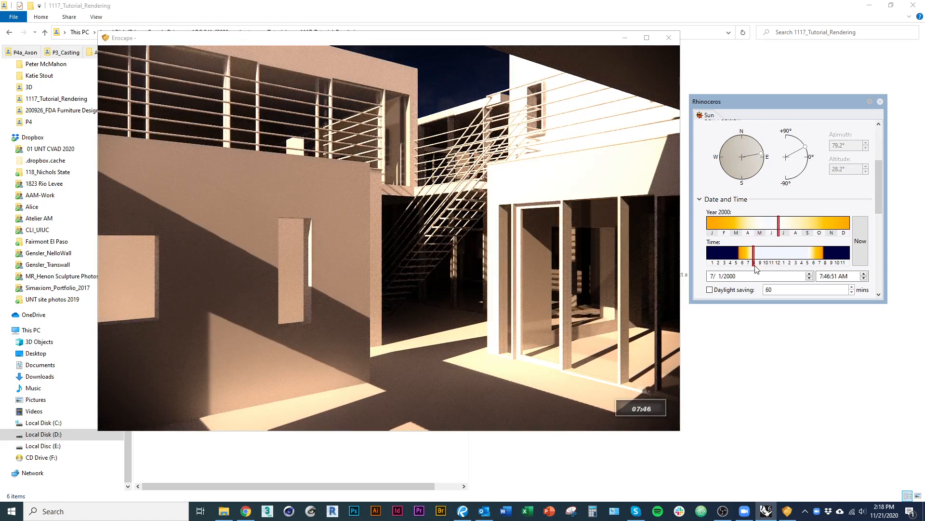
left_click_drag(755, 265, 803, 262)
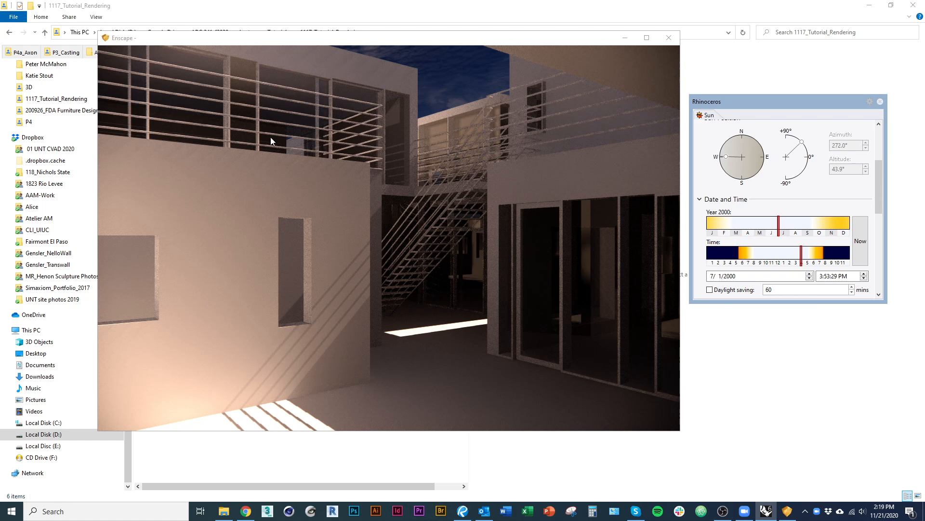
mouse_move(802, 261)
left_mouse_down()
mouse_move(810, 261)
mouse_move(772, 259)
mouse_move(770, 234)
mouse_move(745, 233)
mouse_move(762, 233)
mouse_move(791, 261)
mouse_move(780, 260)
left_mouse_up()
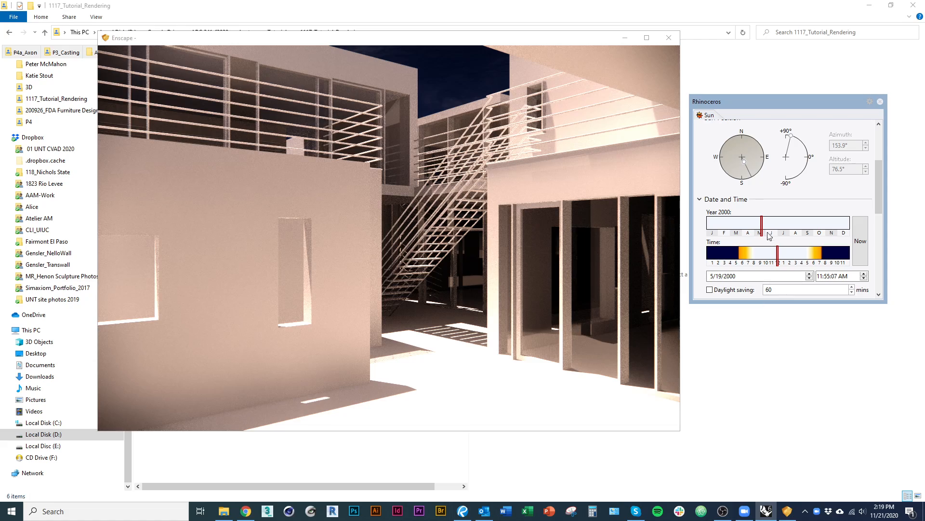
Set the sun date to 4/4/2000 and the time to about 11:45 AM.
left_click_drag(763, 232, 745, 231)
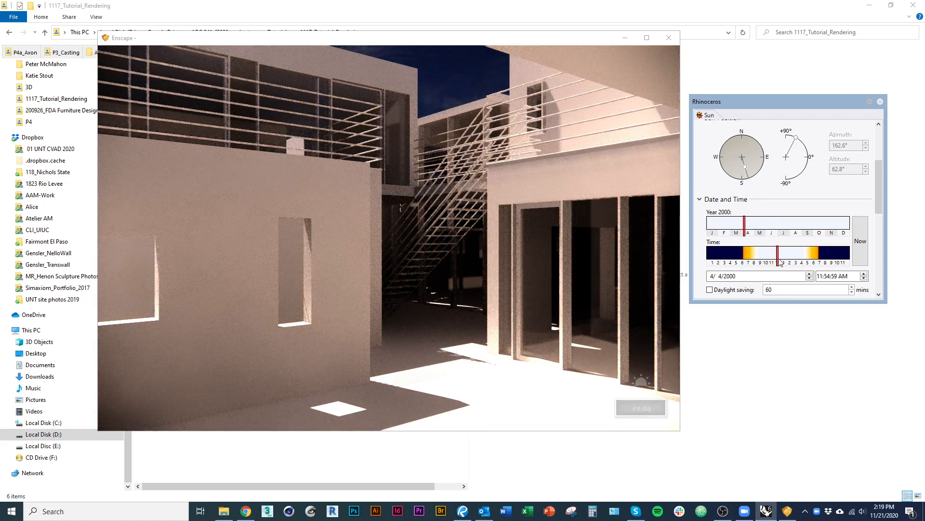
left_click(781, 258)
left_click(778, 261)
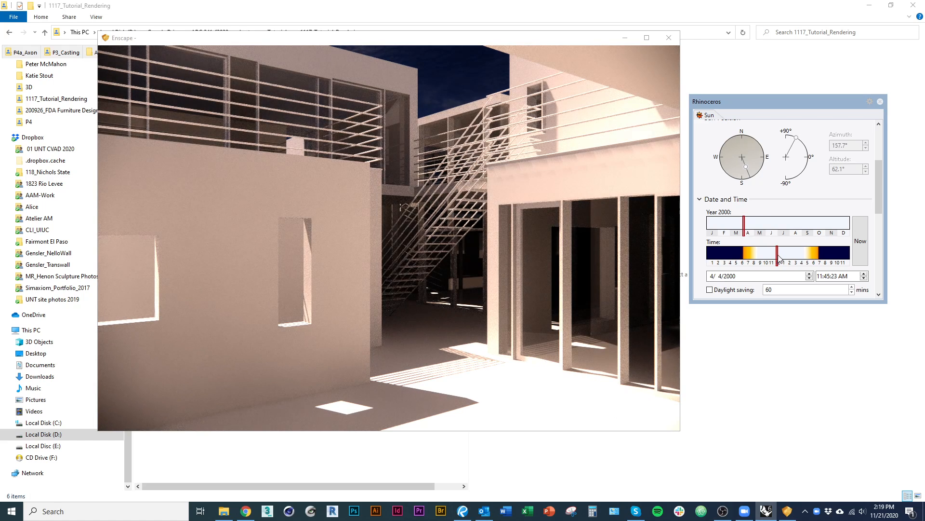
Set the sun time to about 12:24 PM and adjust the date to 5/5/2000.
left_click(746, 235)
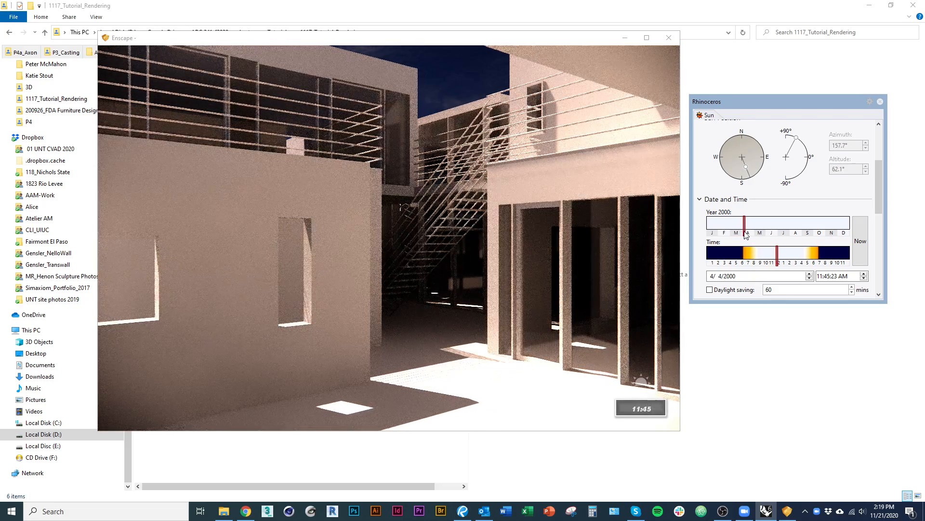
left_click_drag(776, 262, 782, 265)
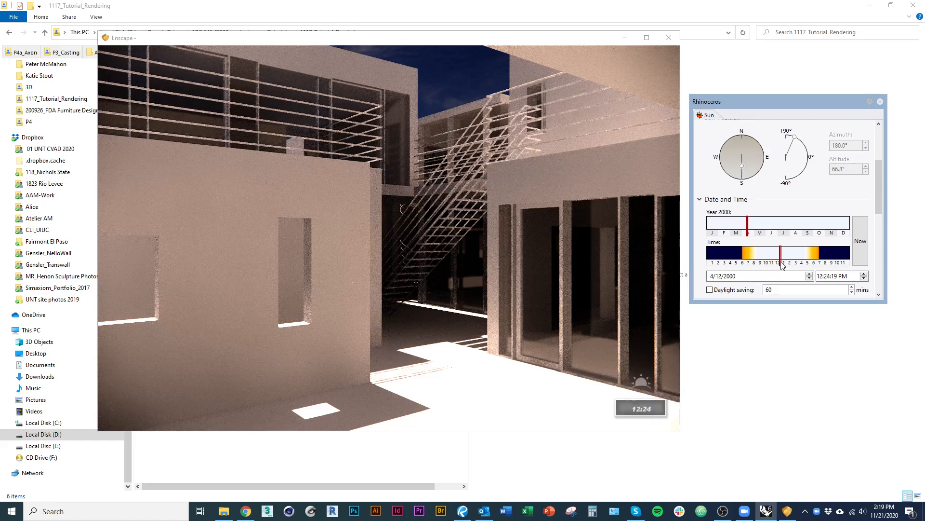
left_click_drag(750, 235, 767, 237)
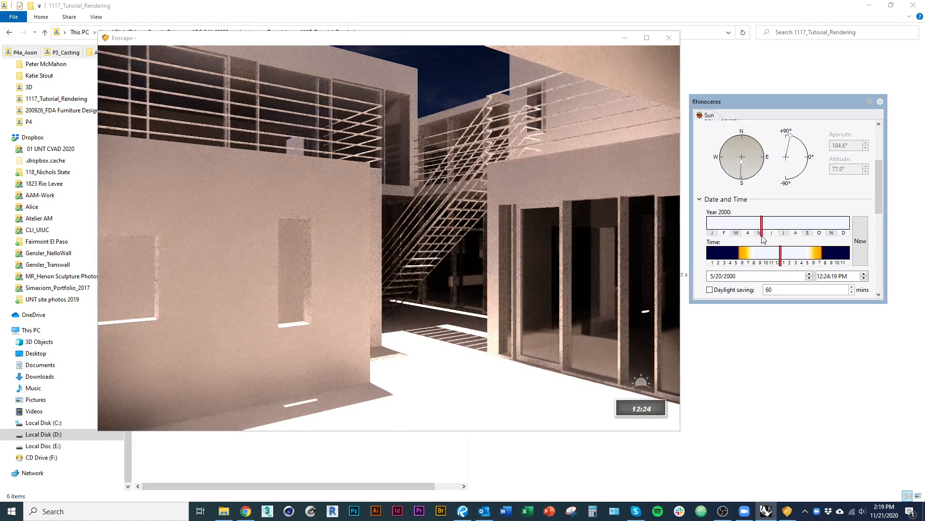
left_click_drag(765, 238, 758, 241)
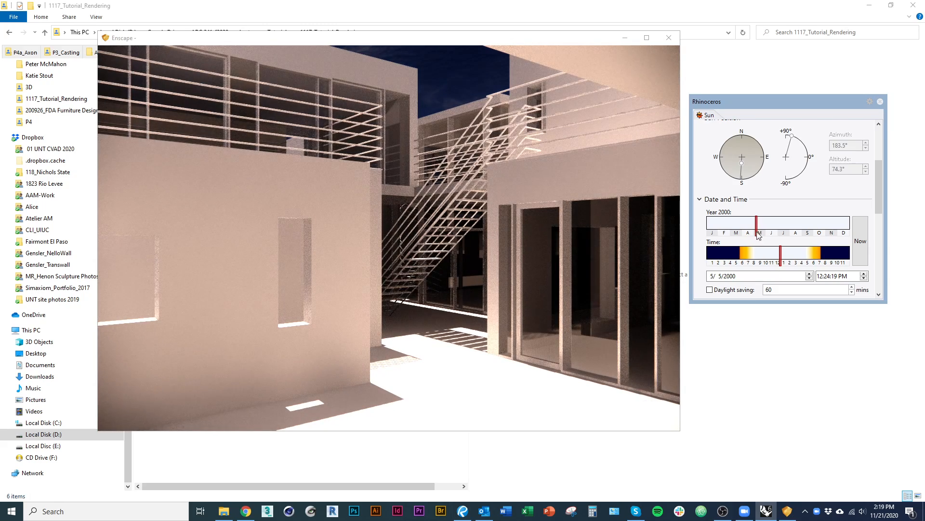
Set the sun date to 5/3/2000, try about 12:53 PM, and settle on about 12:14 PM.
left_click_drag(755, 235, 782, 262)
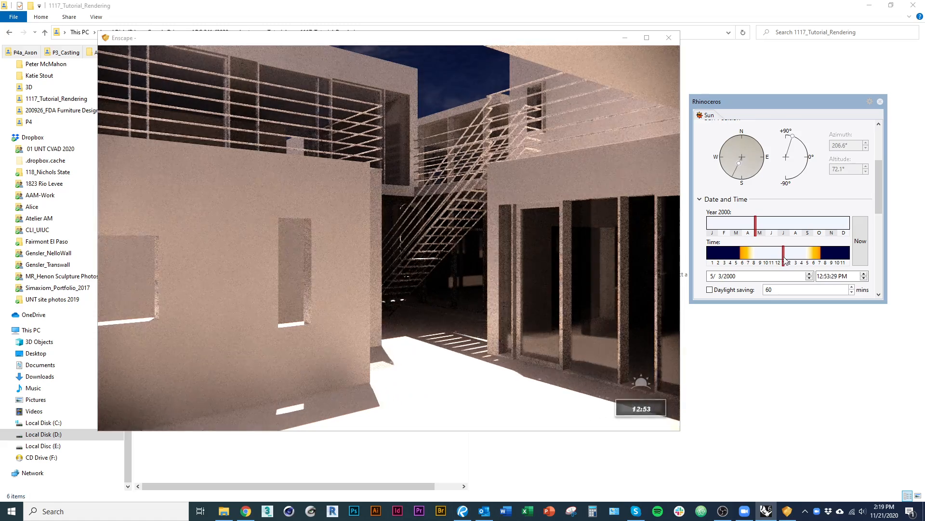
left_click_drag(782, 262, 779, 262)
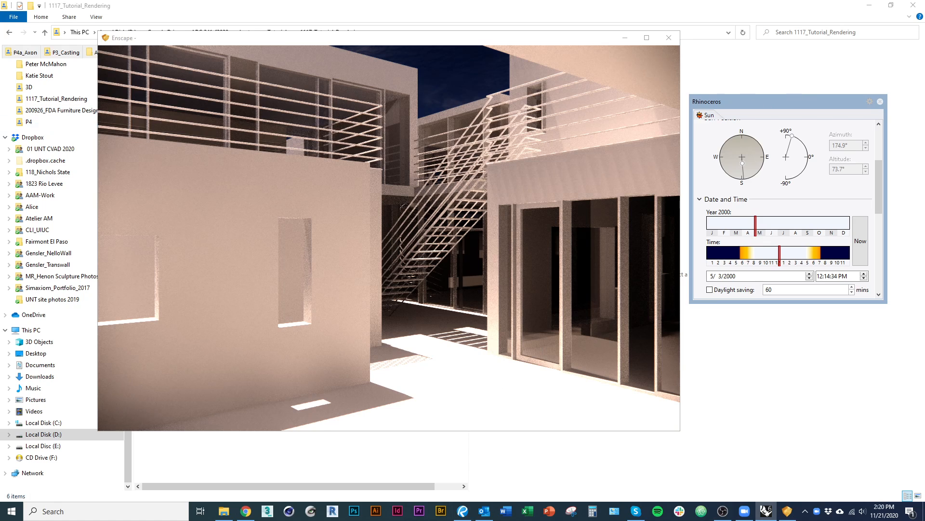
Open the Enscape Visual Settings and arrange them beside the live render, moving the Rhino and Sun windows out of the way.
left_click_drag(0, 85, 707, 120)
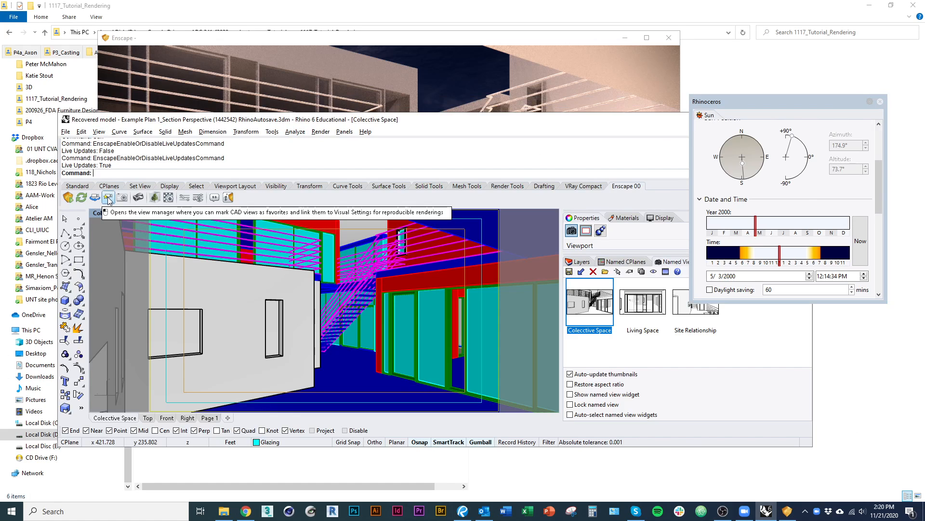
left_click(199, 199)
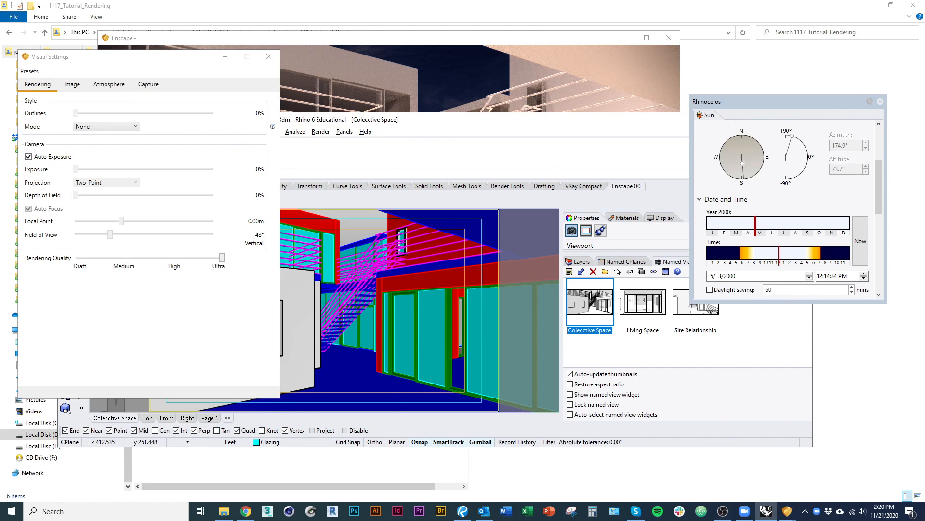
left_click_drag(459, 122, 924, 121)
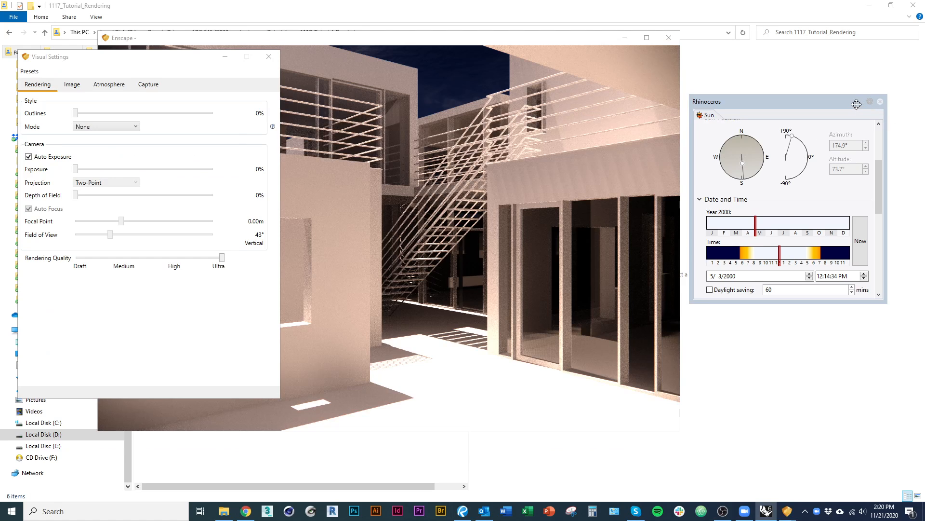
left_click_drag(796, 105, 924, 105)
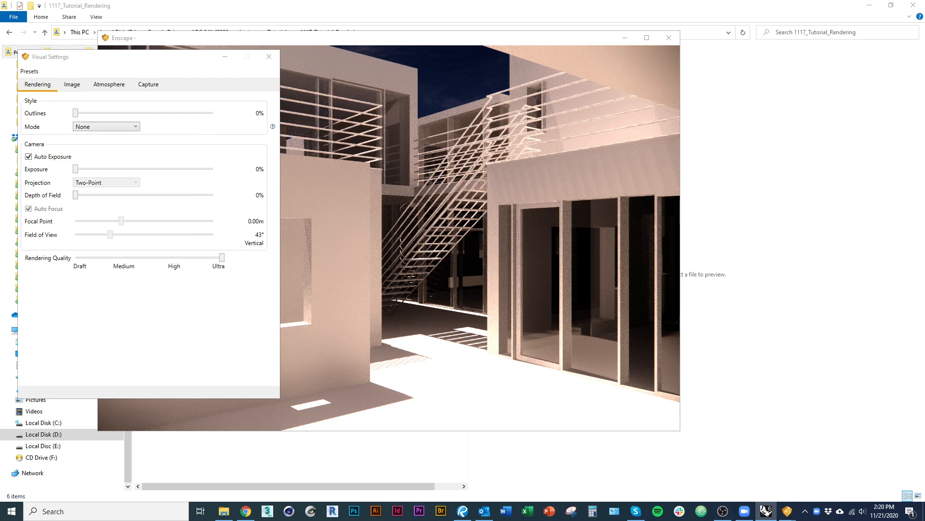
left_click_drag(160, 57, 786, 78)
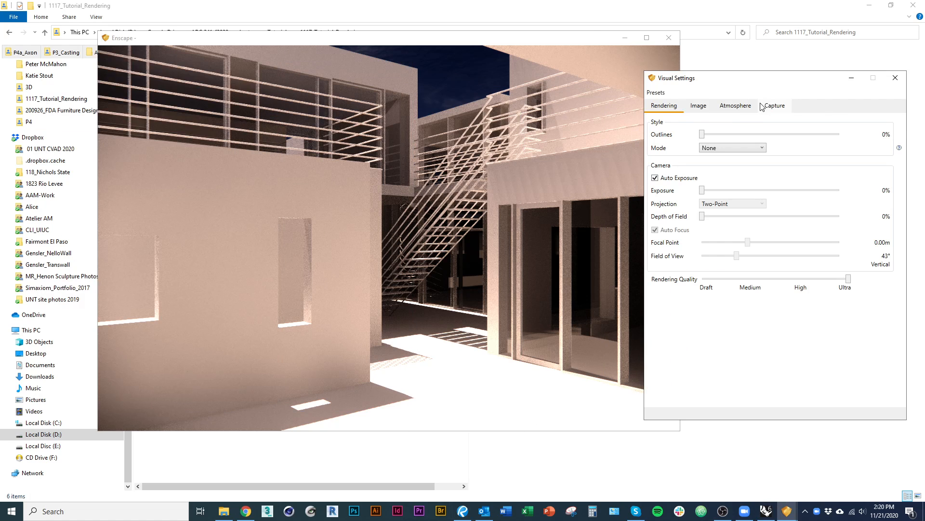
left_click_drag(587, 33, 544, 41)
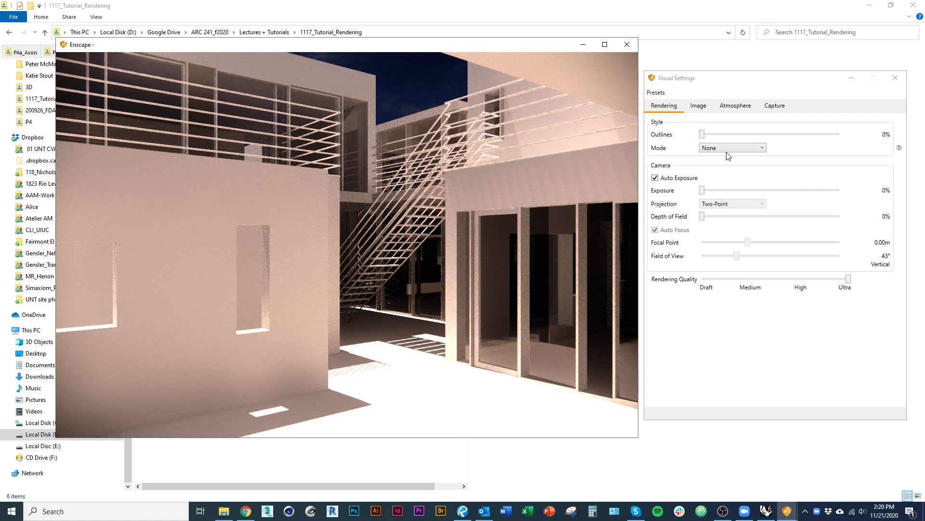
Try manual contrast with Auto Contrast off, highlights at -41%, shadows at -79% and a color temperature of 6079K.
left_click(698, 106)
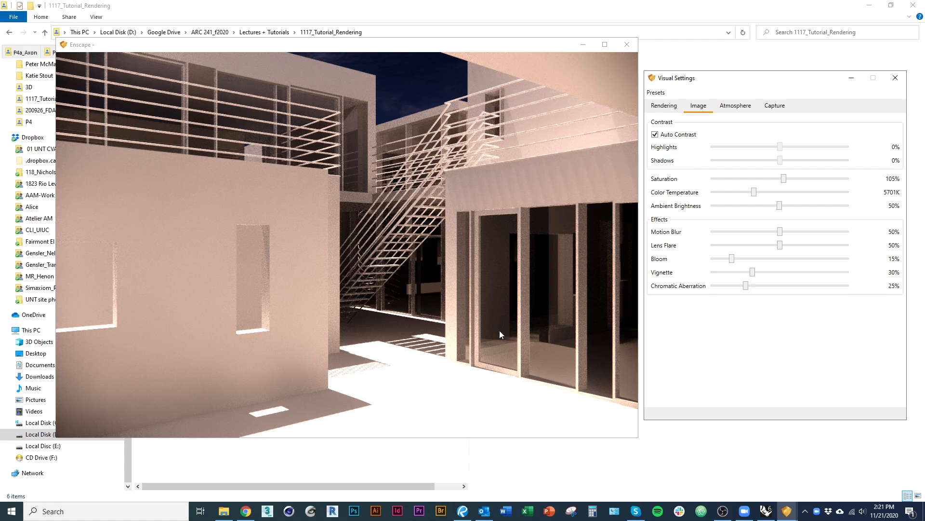
left_click(678, 135)
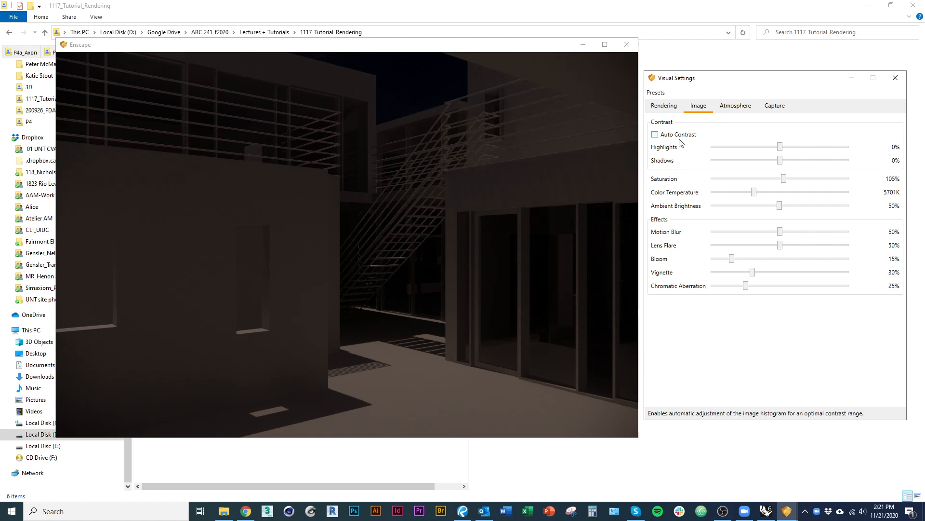
left_click_drag(781, 148, 753, 148)
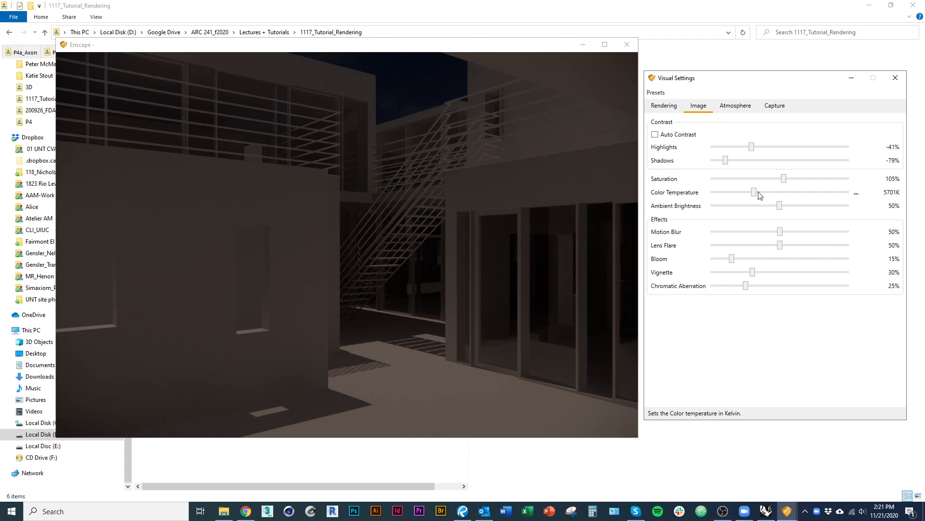
left_click_drag(755, 192, 759, 193)
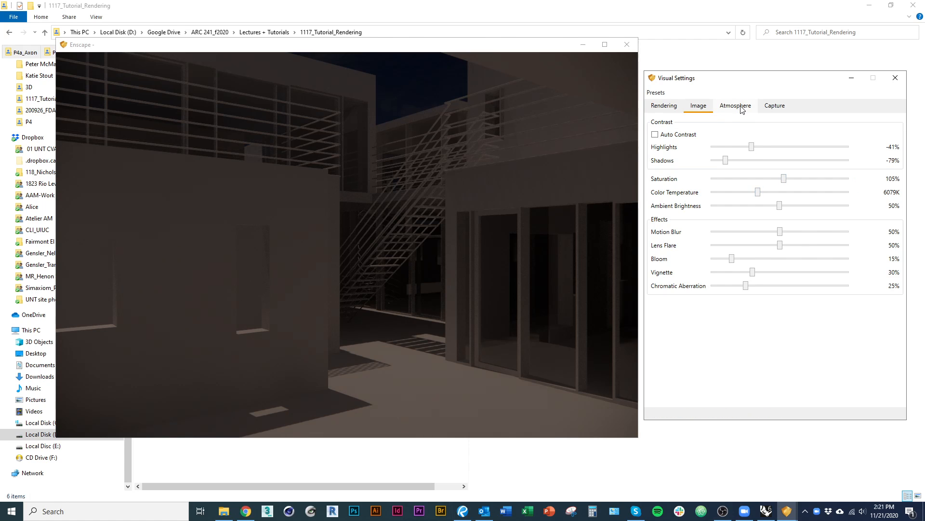
Set the camera exposure to 46%, the image saturation to 124% and the color temperature to 4096K.
left_click(736, 106)
left_click(665, 106)
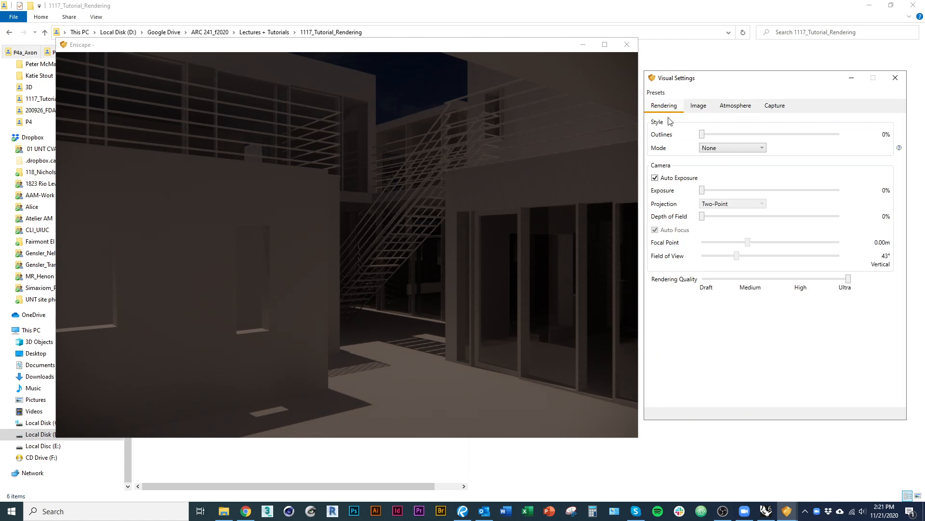
left_click_drag(714, 190, 767, 191)
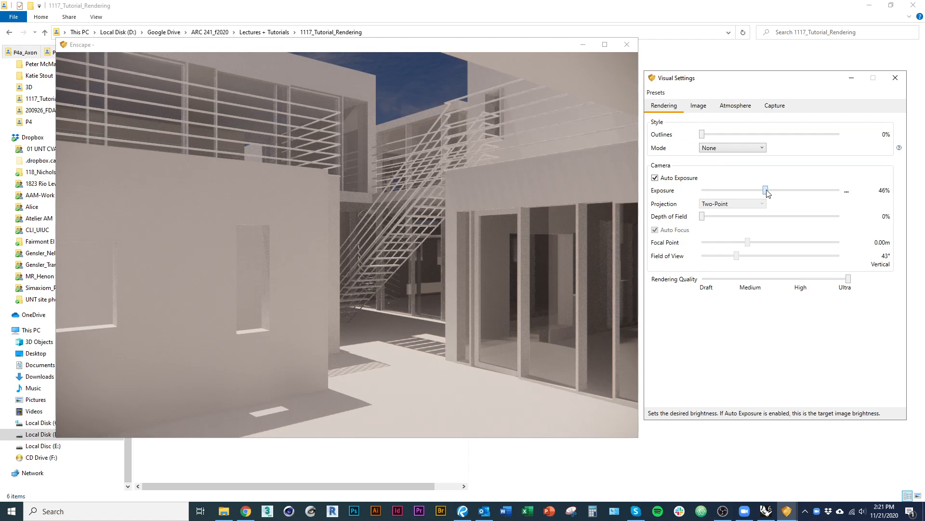
left_click(698, 105)
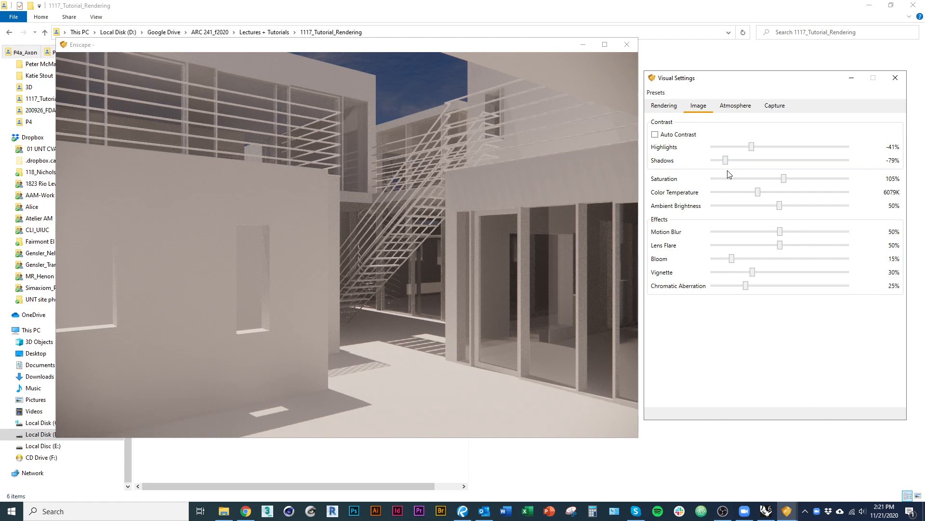
left_click_drag(785, 179, 739, 207)
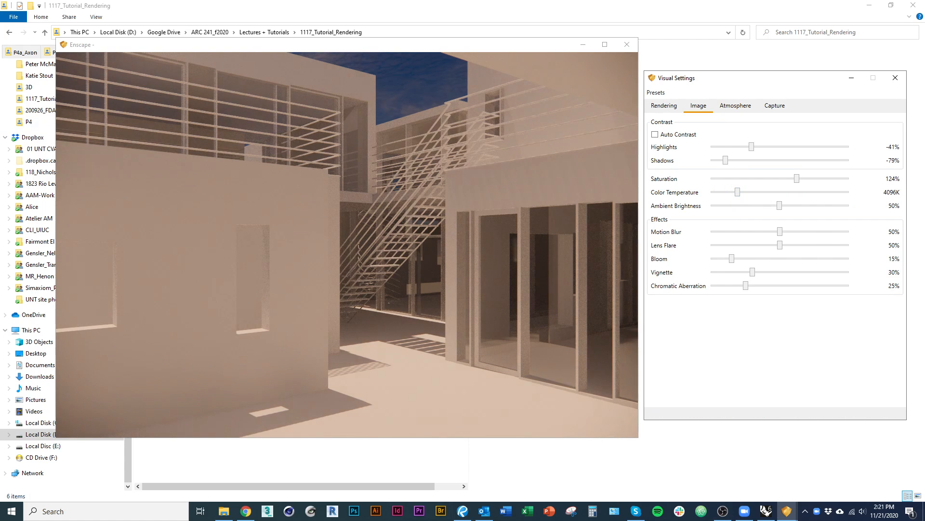
Shift the time of day in the live render, trying about 8:35 and 12:29, and settle on a time around midday.
key("u")
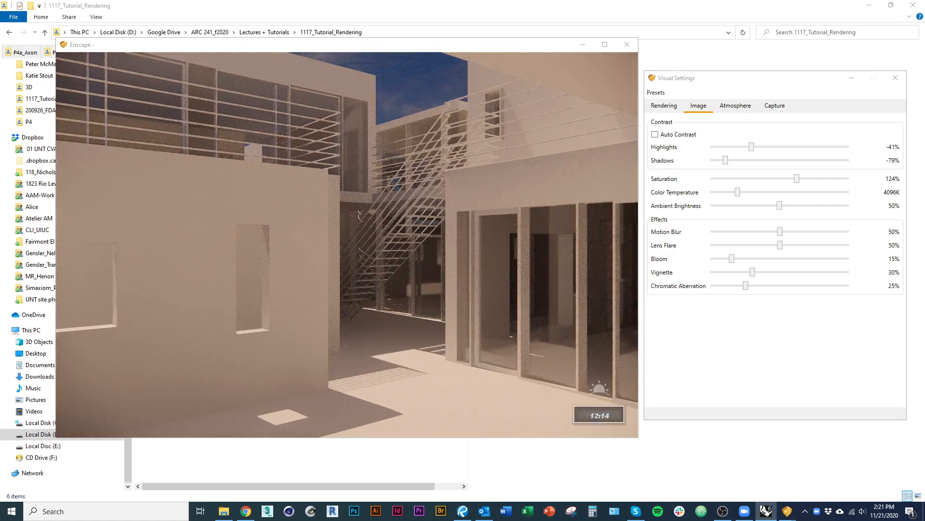
key("u")
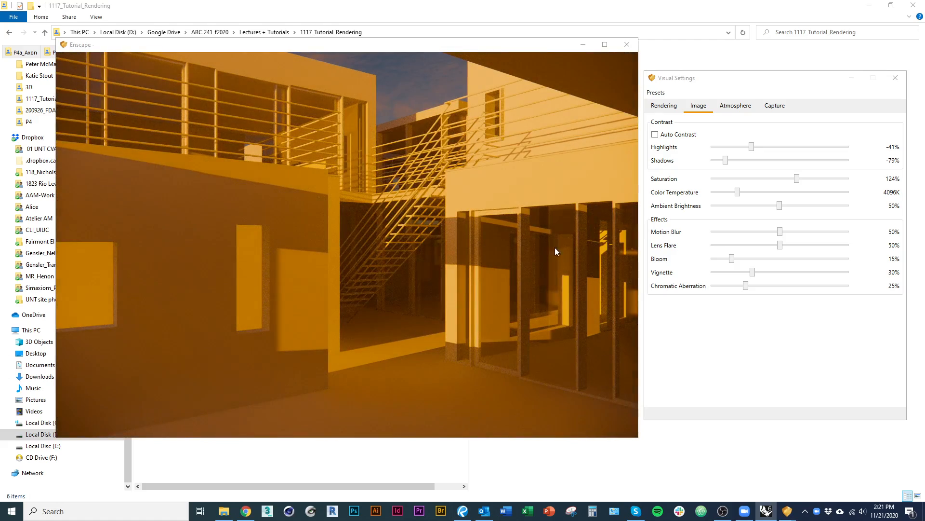
key("i")
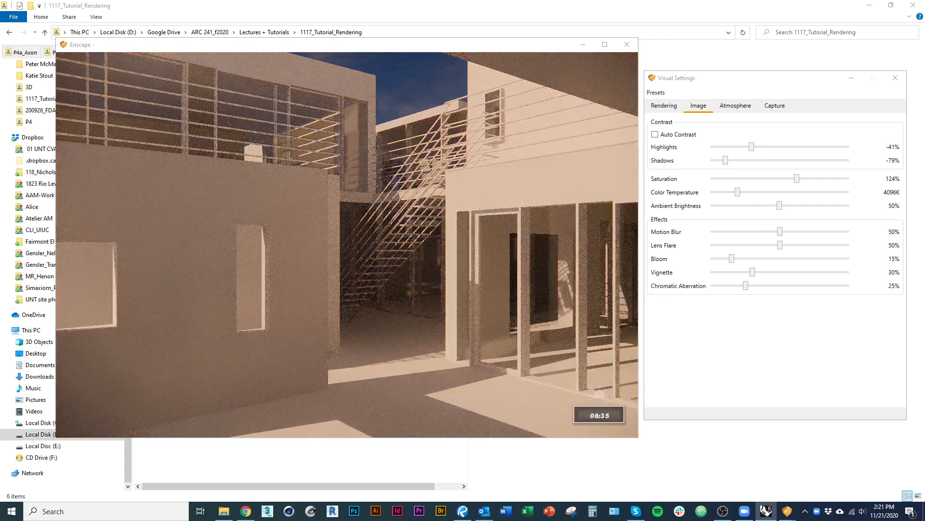
key("u")
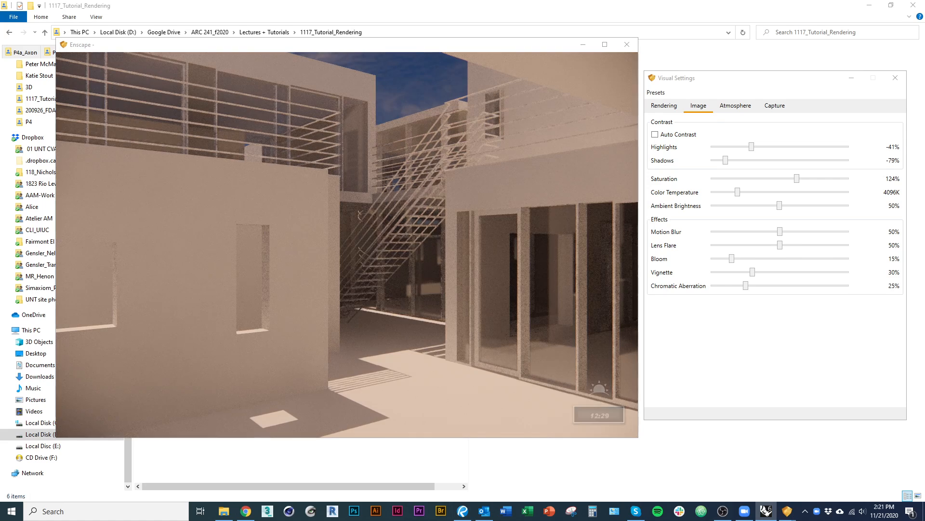
key("i")
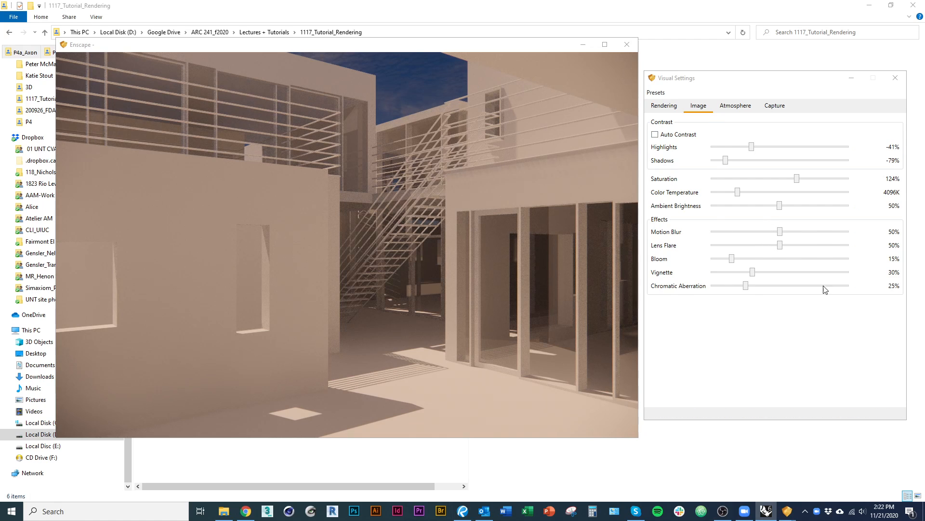
Set vignette to 0%, saturation to 109% and color temperature to 4002K, enable Auto Contrast, and set ambient brightness to 46%.
left_click_drag(753, 273, 661, 283)
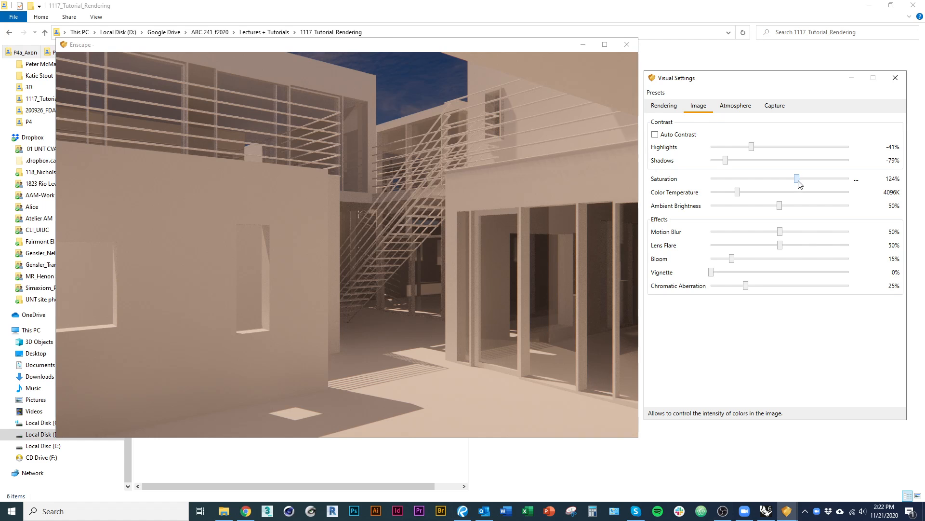
left_click_drag(808, 182, 741, 199)
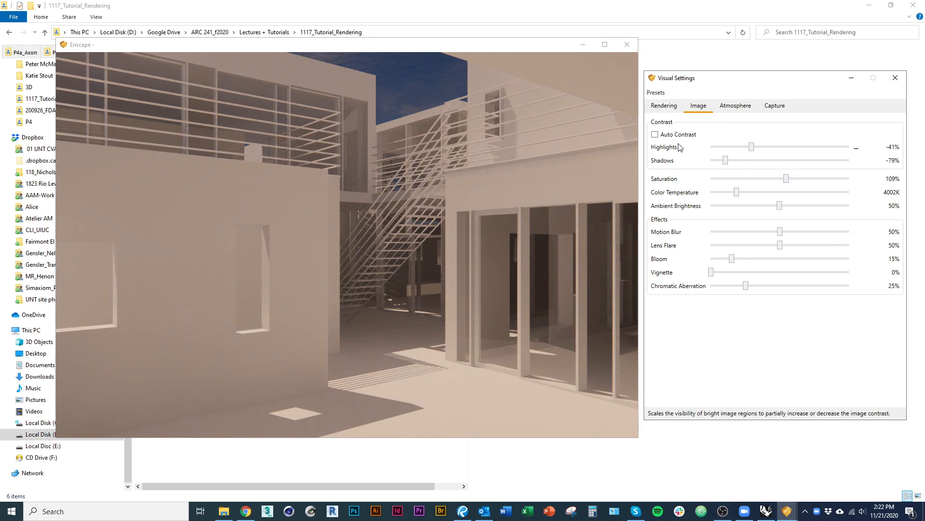
left_click(654, 134)
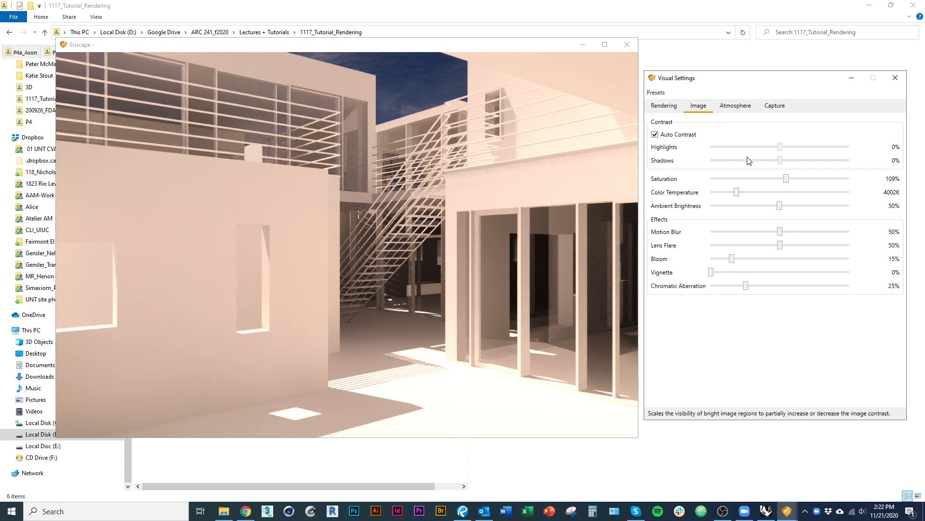
mouse_move(780, 206)
left_mouse_down()
mouse_move(728, 212)
mouse_move(777, 216)
left_mouse_up()
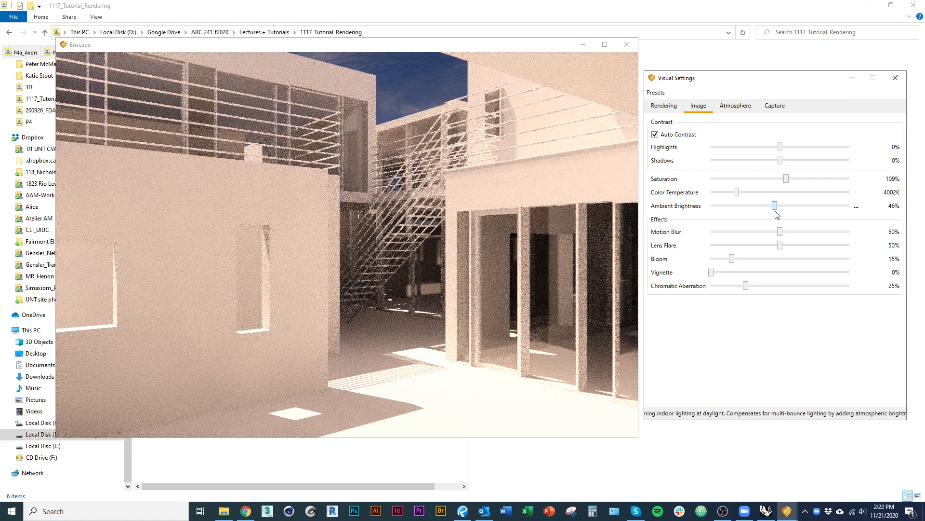
Try sun brightness at 30%, 75% and 93% in the atmosphere settings, and settle on 91%.
left_click(737, 106)
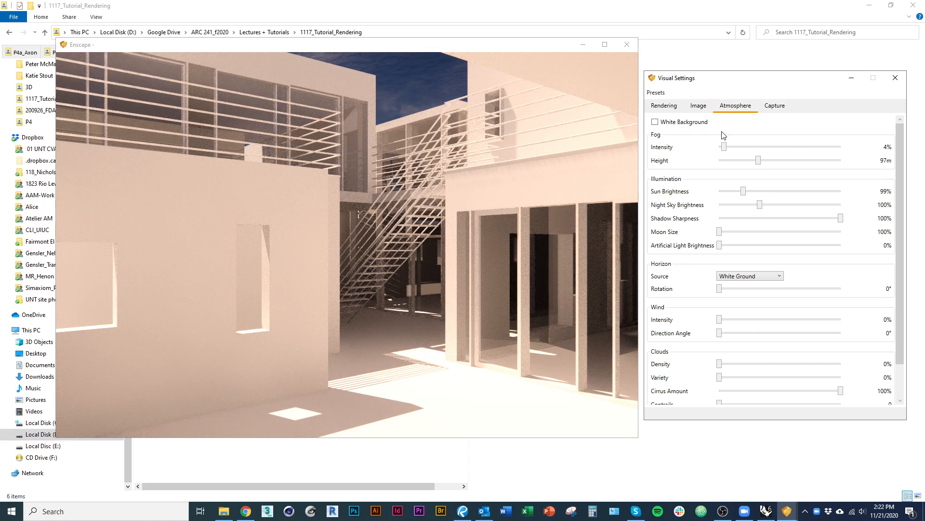
left_click(663, 126)
left_click_drag(745, 192, 727, 192)
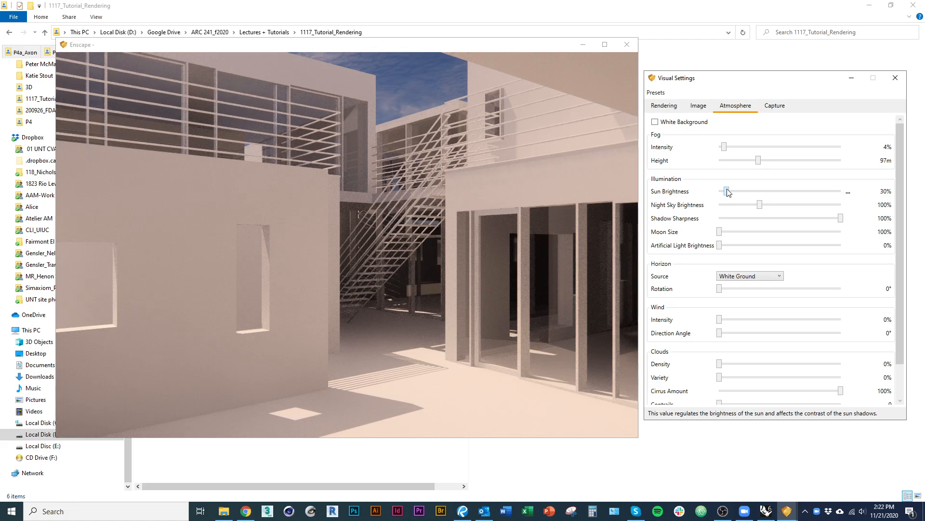
left_click_drag(732, 192, 737, 191)
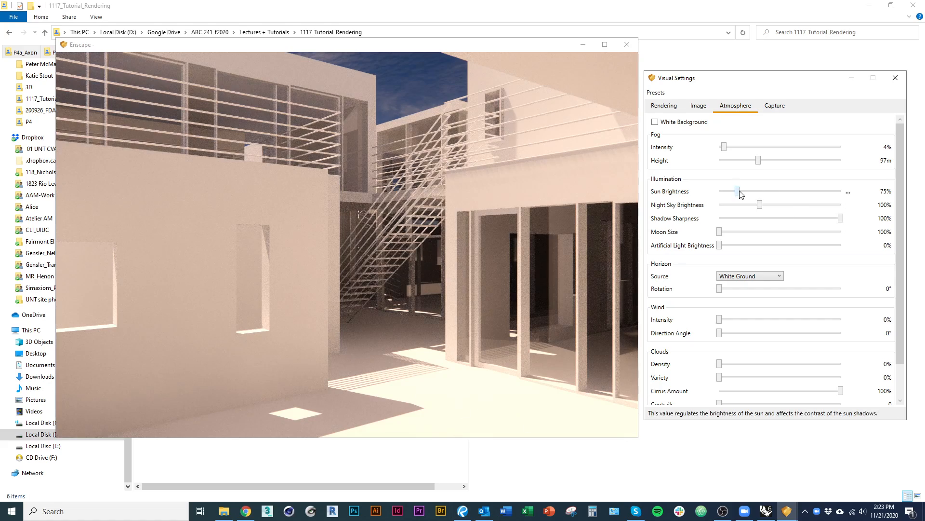
left_click_drag(740, 191, 745, 197)
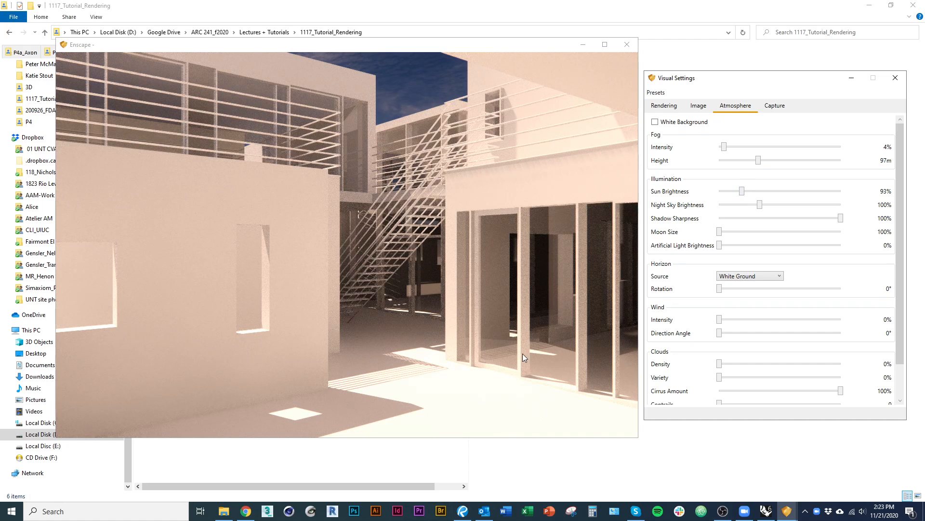
left_click_drag(742, 194, 741, 194)
Try a shadow sharpness of 15% and return it to 100%.
left_click_drag(841, 222, 739, 222)
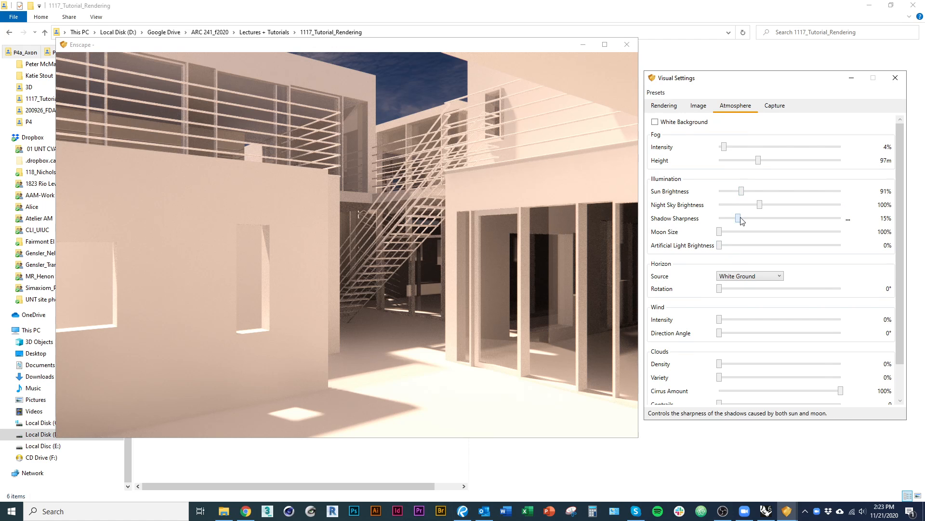
left_click_drag(741, 219, 875, 224)
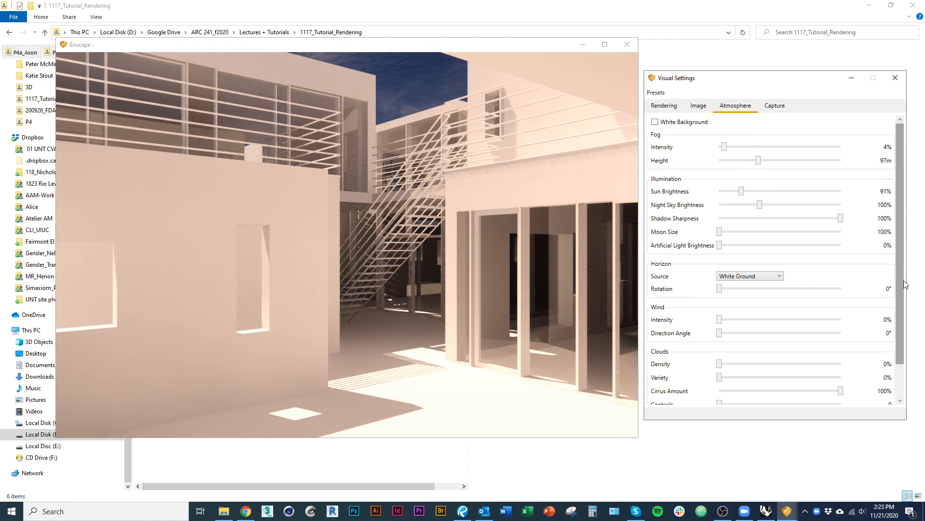
Try cloud densities of 32% and 75%, set the cloud variety to 43%, and return the density to 0%.
left_click_drag(902, 280, 895, 358)
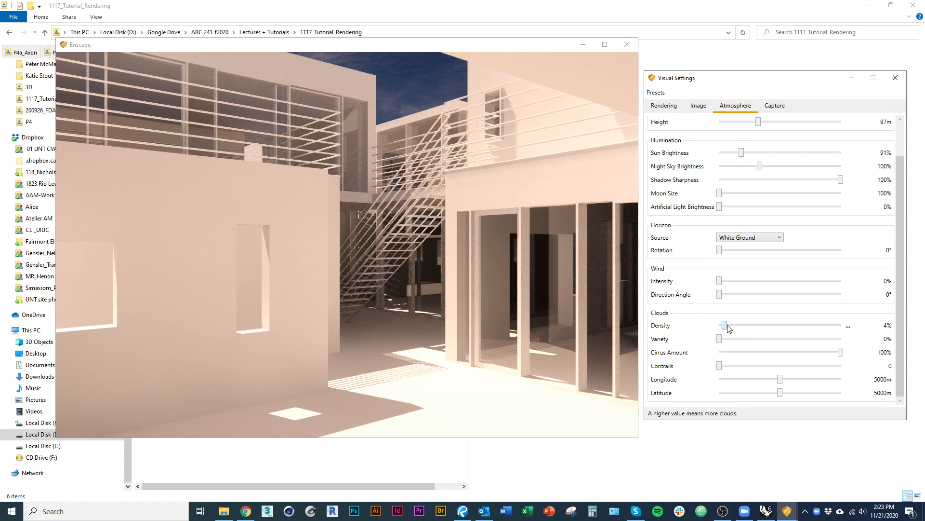
left_click_drag(729, 328, 764, 334)
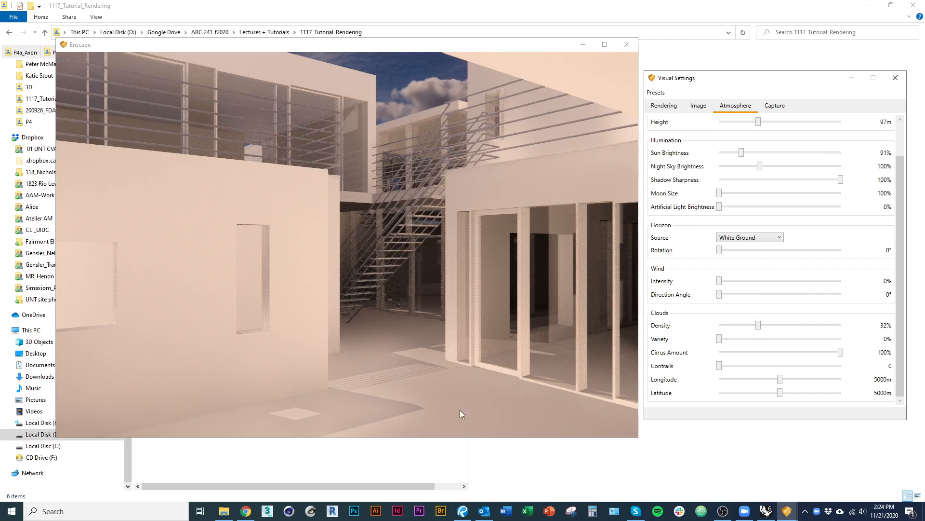
left_click_drag(758, 325, 811, 327)
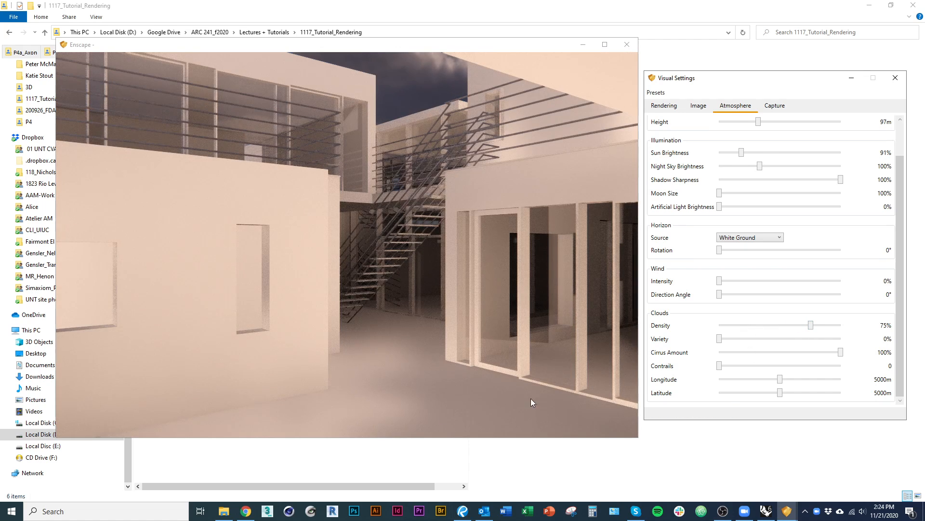
left_click_drag(719, 340, 755, 326)
left_click_drag(754, 326, 708, 325)
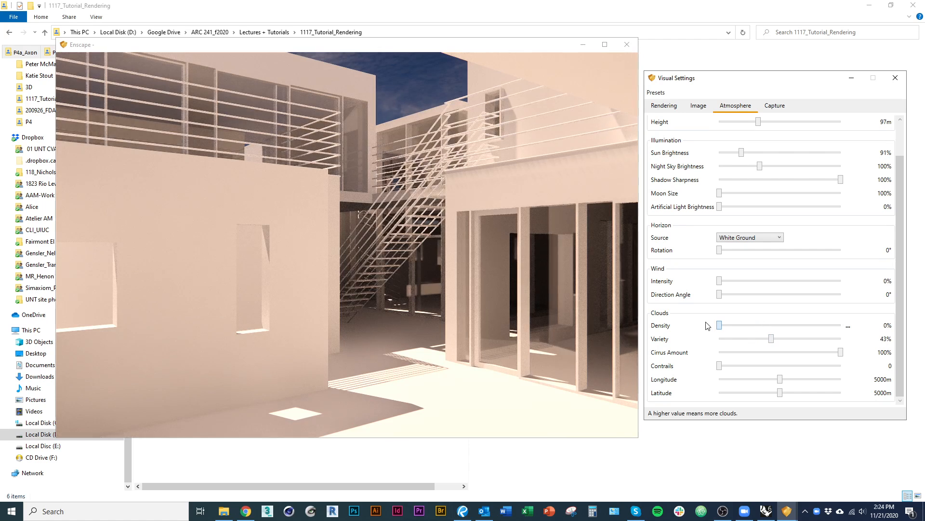
Set the cloud variety to 0% and keep the cirrus amount at 100% in the atmosphere settings.
left_click_drag(773, 339, 716, 337)
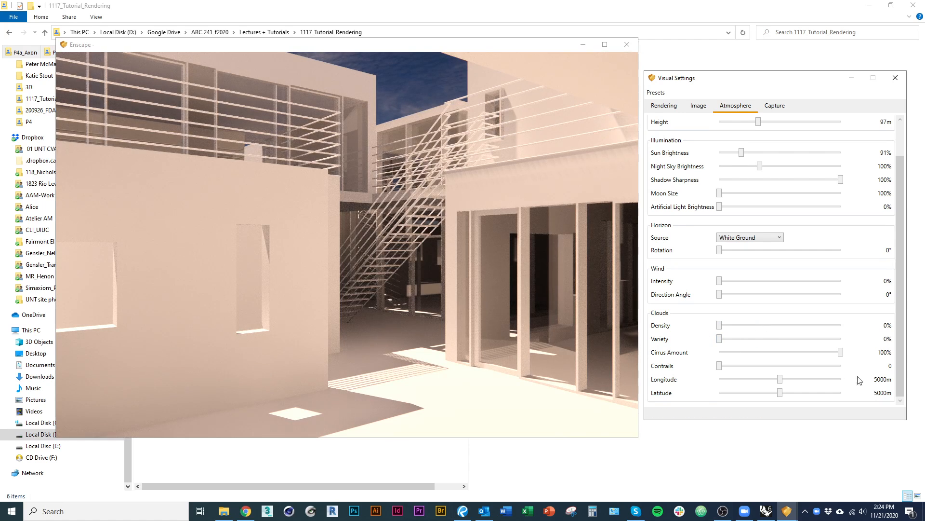
mouse_move(841, 353)
left_mouse_down()
mouse_move(686, 347)
mouse_move(842, 353)
left_mouse_up()
scroll(442, 326, "down", 5)
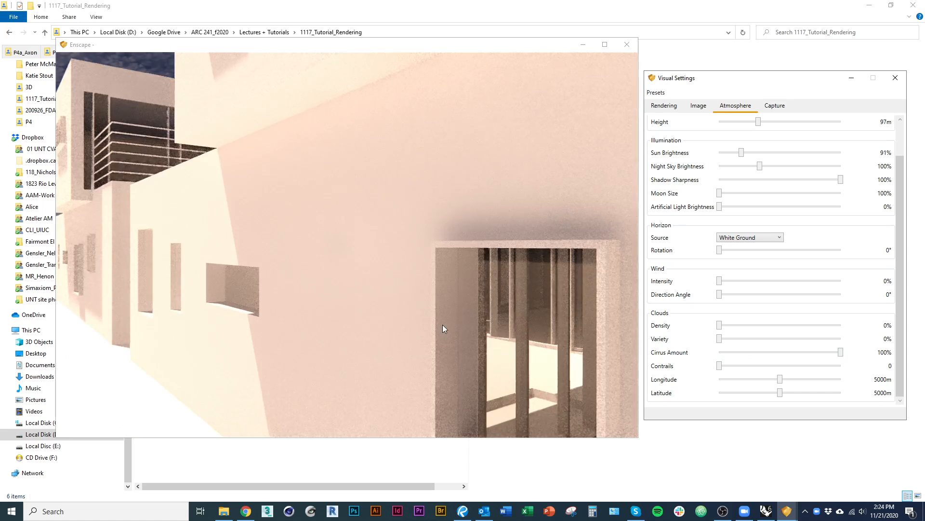
Look around the building and sky in the live render to examine the clouds, and return to the courtyard view.
left_click_drag(440, 325, 275, 212)
left_click_drag(409, 322, 333, 367)
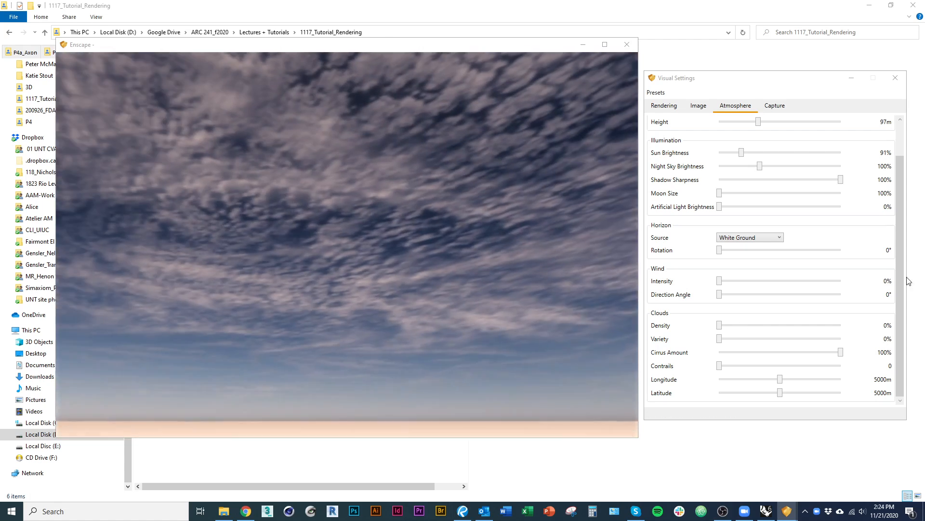
left_click_drag(602, 302, 366, 304)
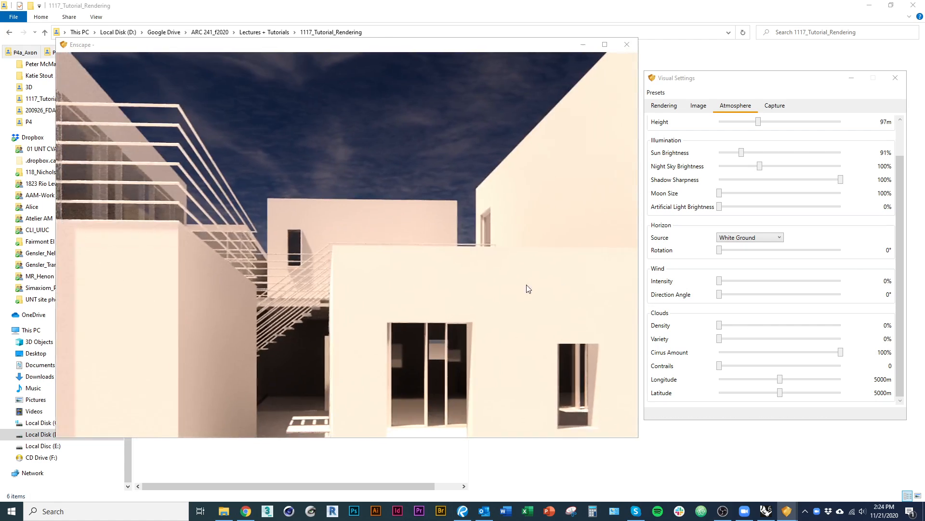
left_click_drag(459, 244, 564, 299)
right_click_drag(564, 299, 448, 270)
left_click_drag(448, 270, 410, 273)
right_click_drag(409, 279, 209, 265)
left_click_drag(209, 265, 229, 257)
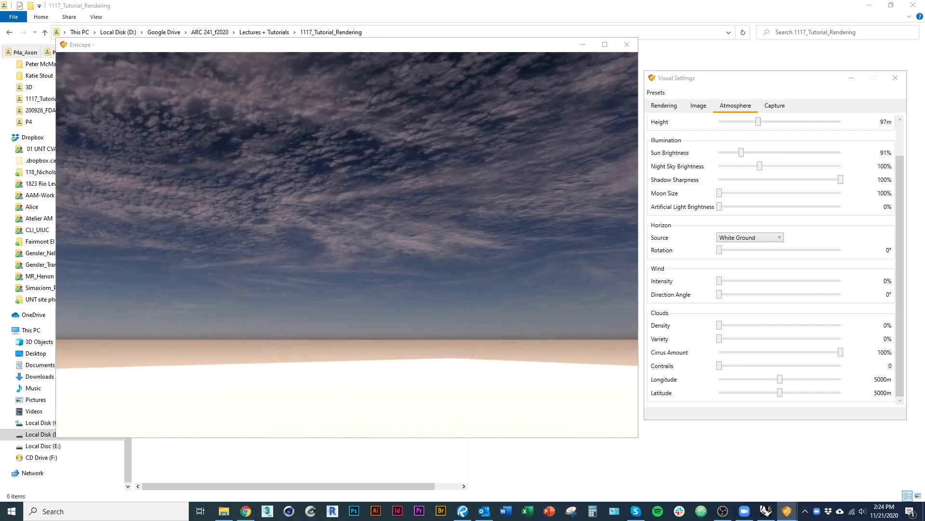
key("alt+Tab")
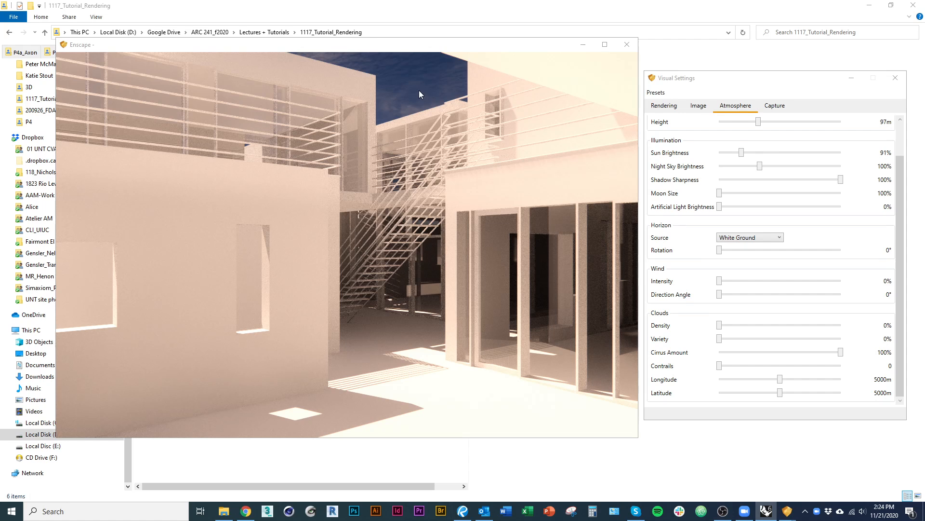
Reposition the Visual Settings window beside the render and show the capture settings.
left_click_drag(821, 77, 641, 95)
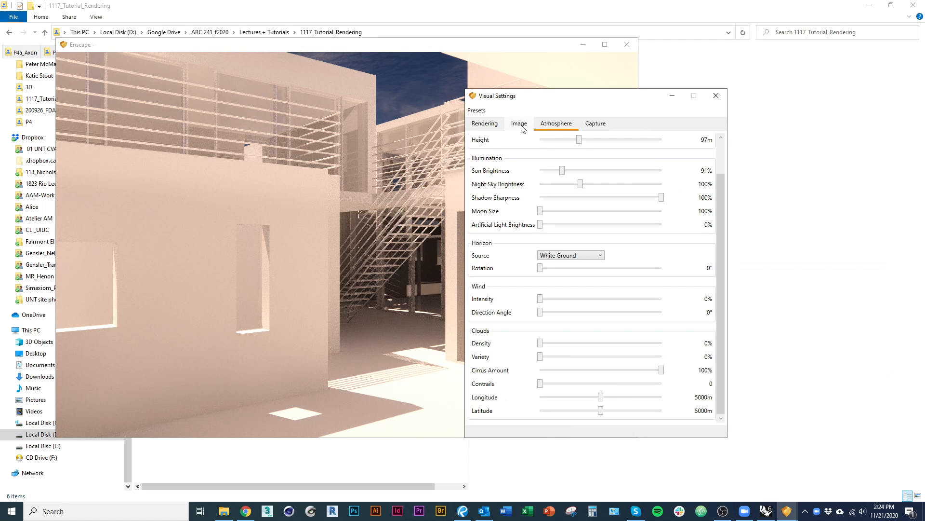
left_click_drag(722, 257, 732, 185)
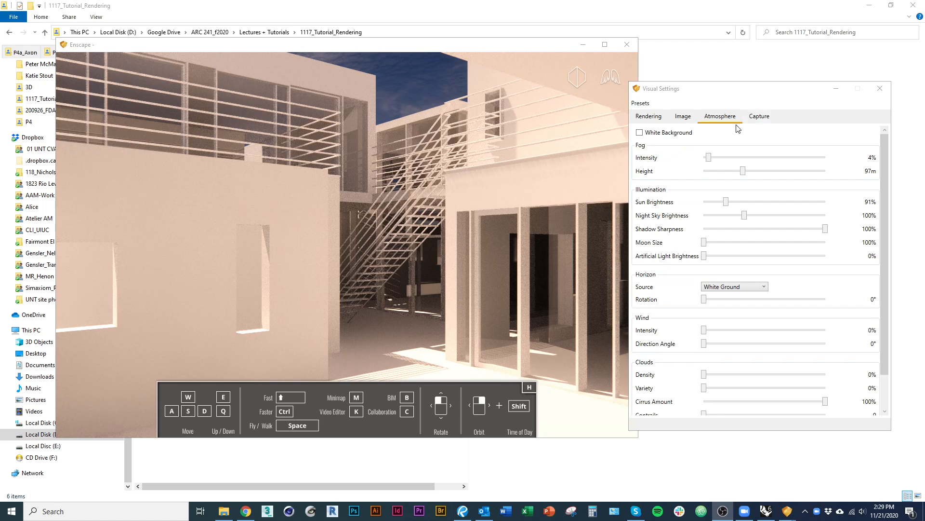
left_click(759, 117)
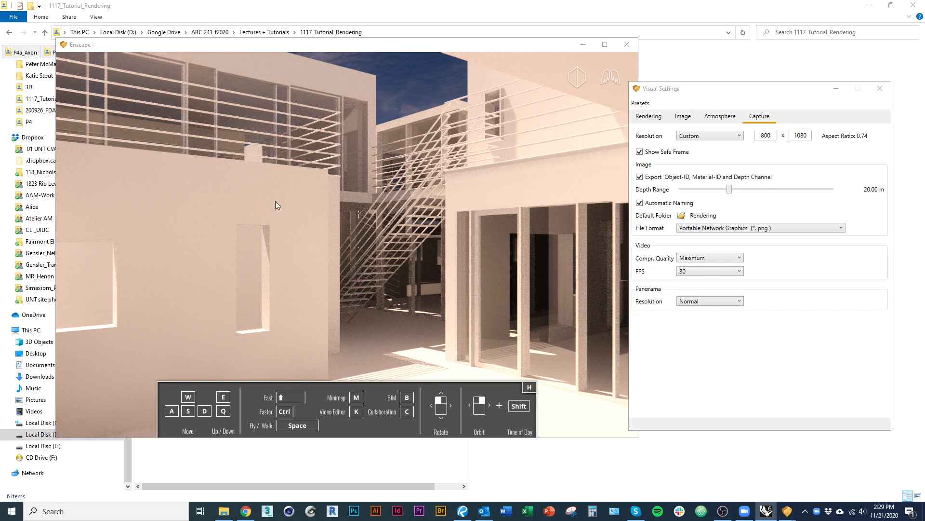
Try the Ultra HD and Window capture resolutions, and return the resolution to Custom.
left_click(647, 136)
left_click(705, 137)
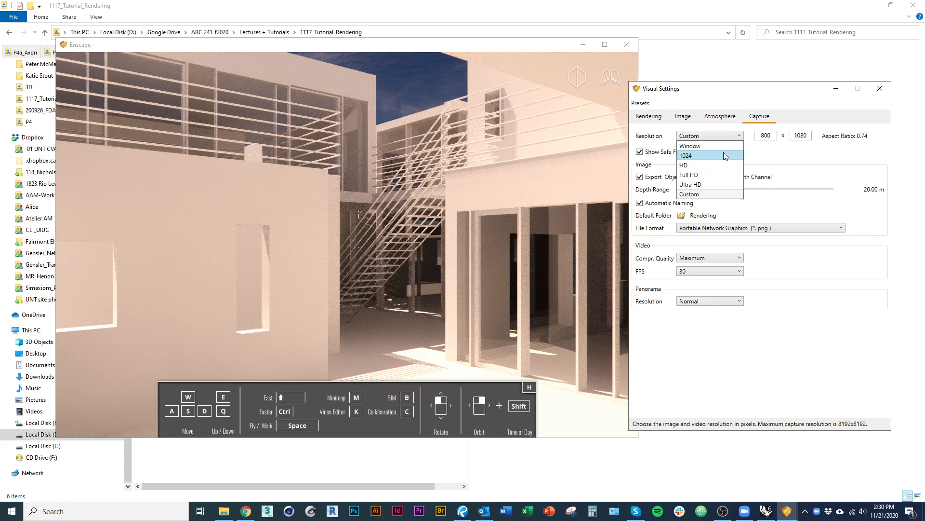
left_click(723, 184)
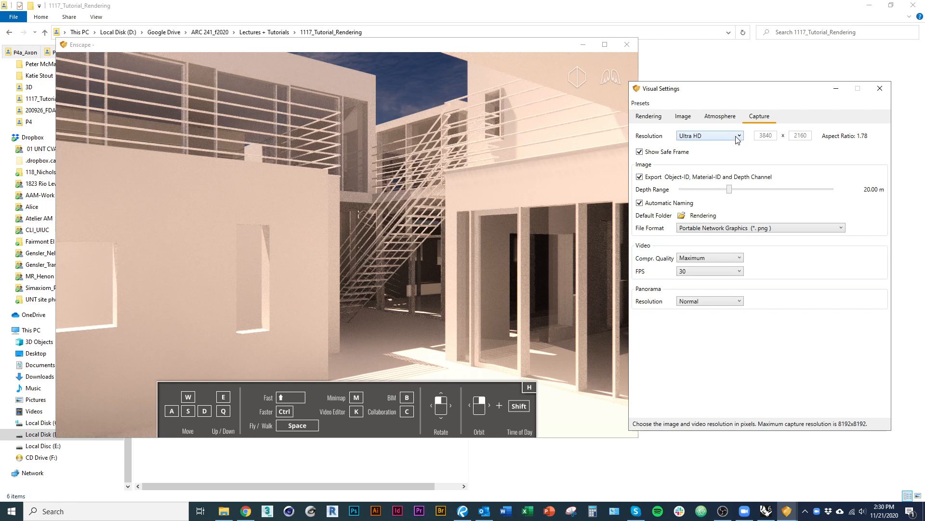
left_click(736, 136)
left_click(723, 193)
left_click(725, 136)
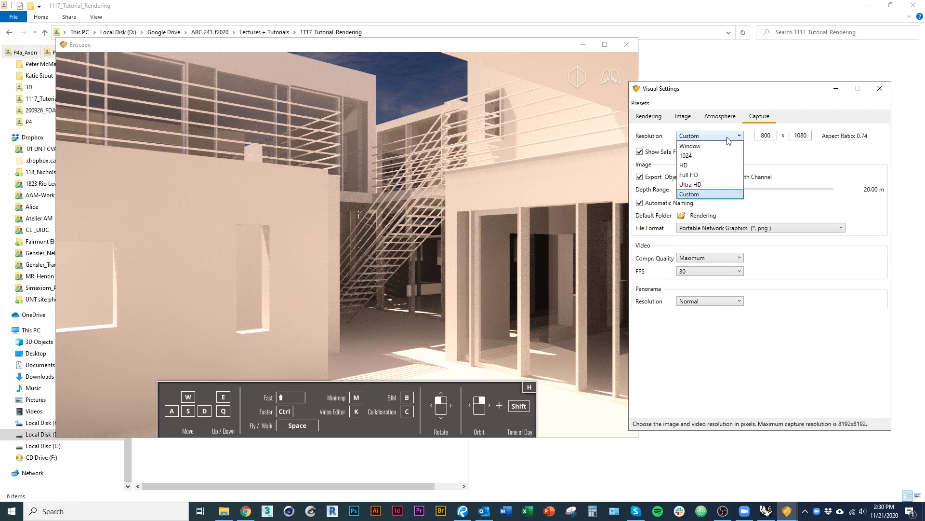
left_click(718, 145)
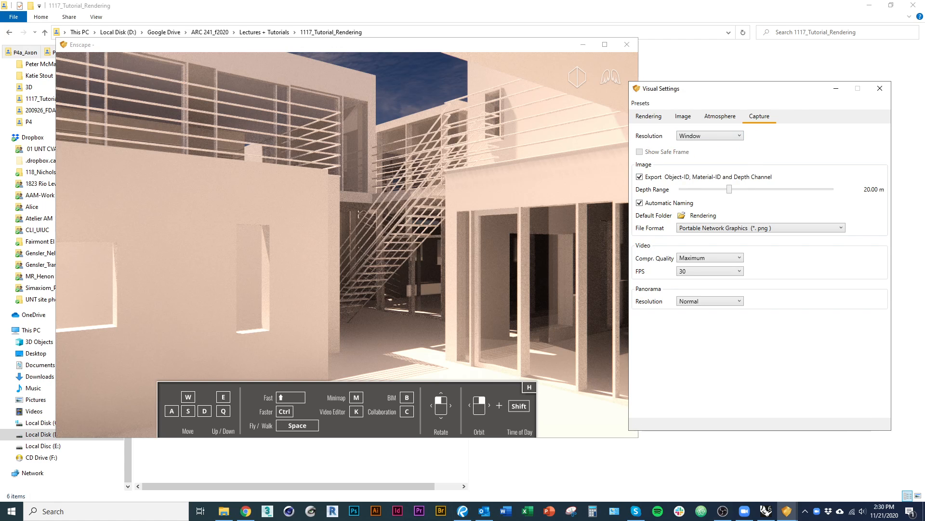
left_click_drag(0, 337, 0, 154)
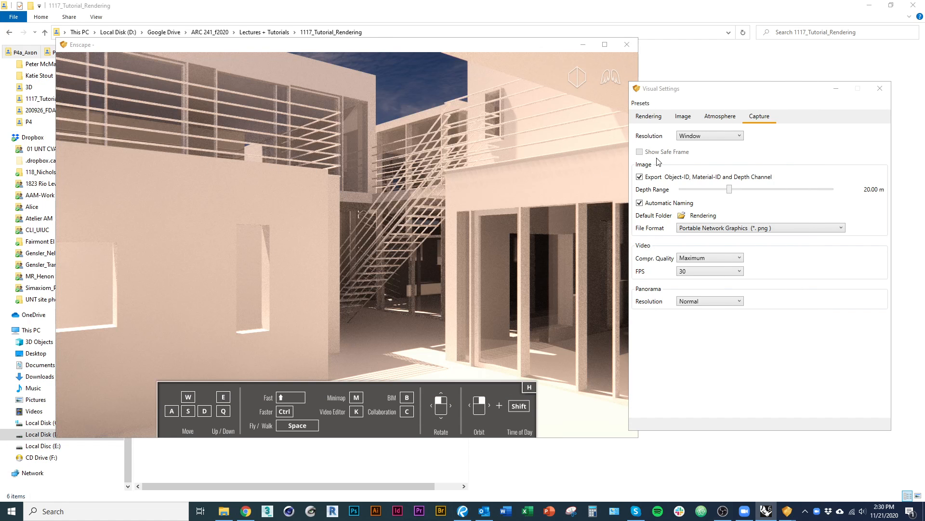
left_click(739, 136)
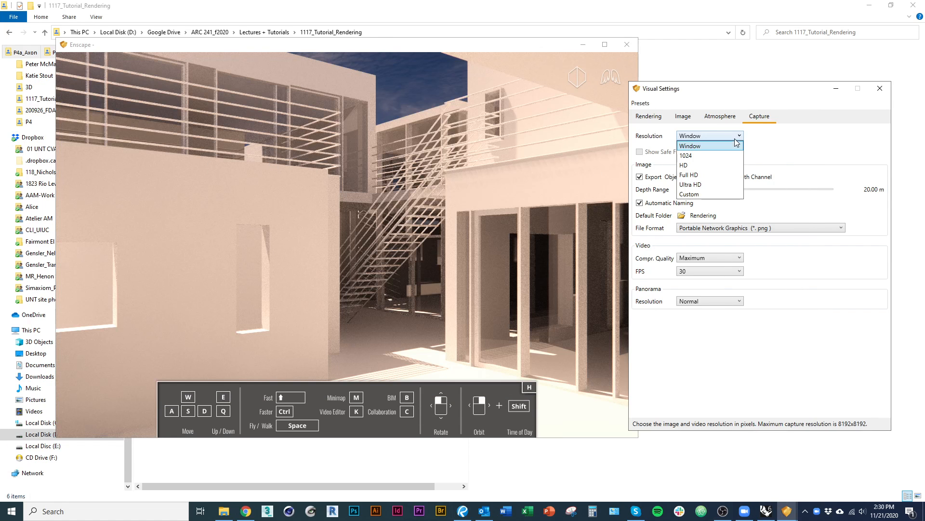
left_click(704, 196)
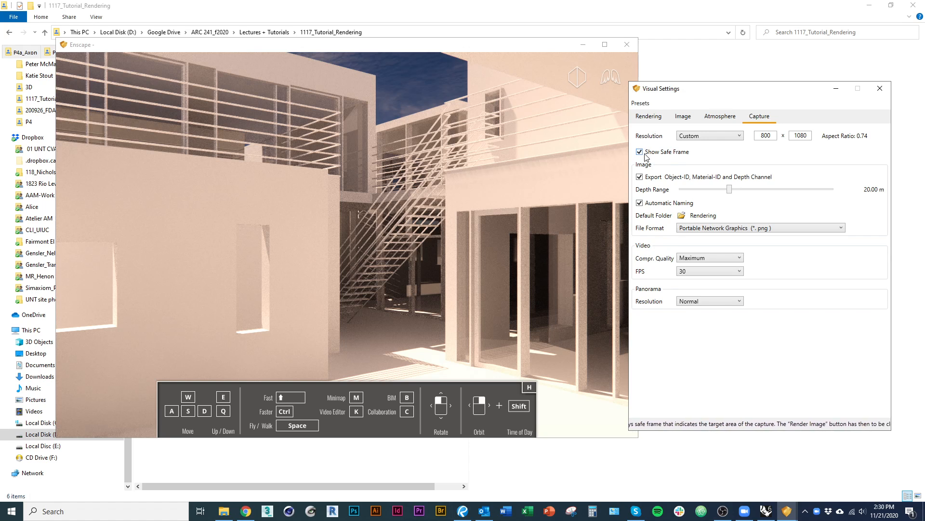
Bring up the Rhino viewport beside the Visual Settings window and toggle the safe frame off and back on.
left_click_drag(0, 144, 534, 57)
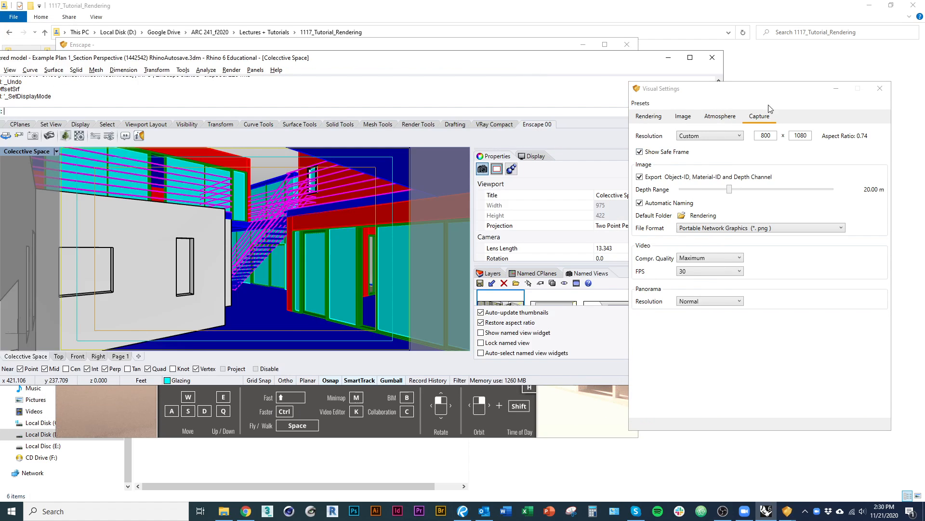
left_click_drag(776, 91, 798, 77)
left_click(676, 140)
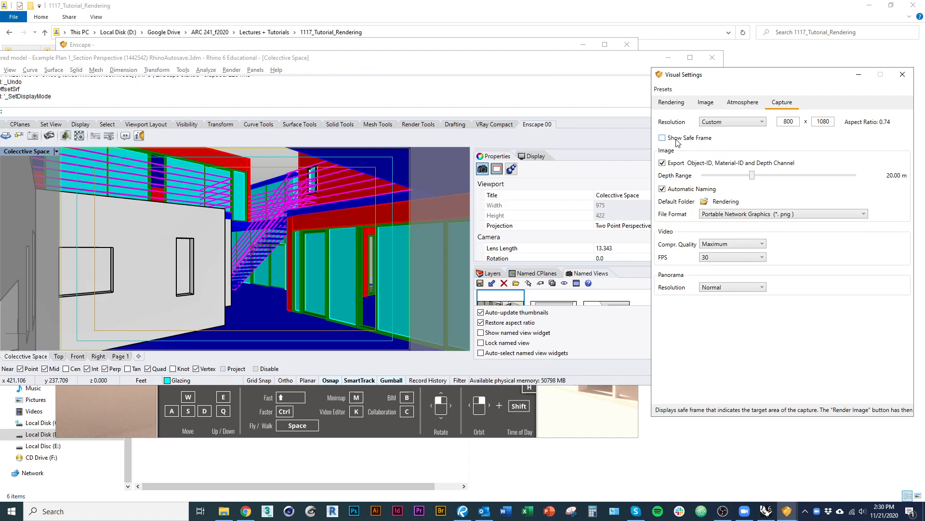
right_click_drag(331, 191, 330, 205)
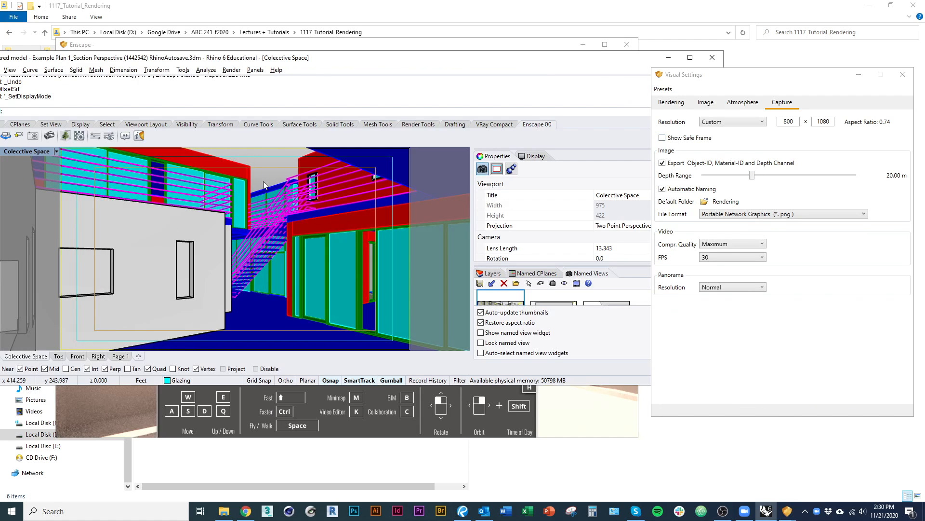
left_click(686, 139)
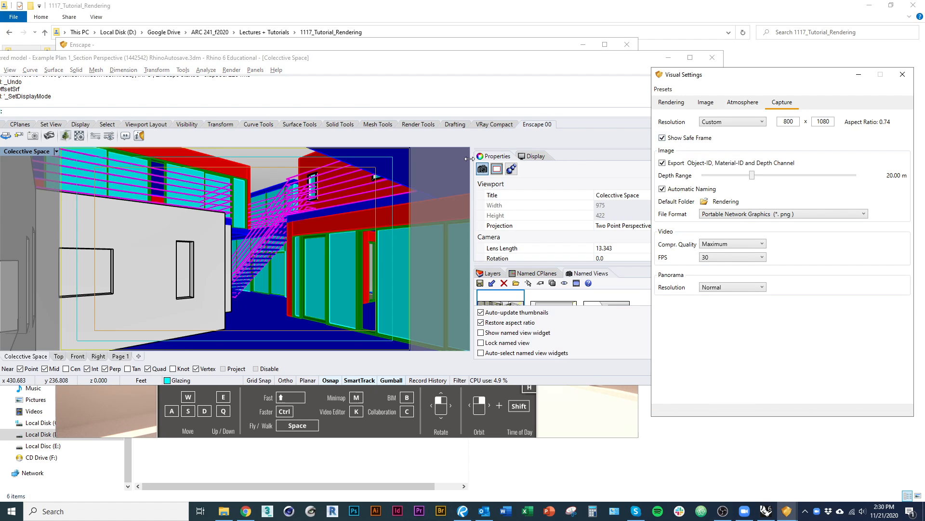
Adjust the courtyard view slightly in the Rhino viewport, minimize Rhino, and toggle the safe frame off and back on.
left_click(250, 182)
left_click(253, 178)
key("Delete")
mouse_move(258, 179)
right_mouse_down()
mouse_move(271, 178)
mouse_move(260, 179)
right_mouse_up()
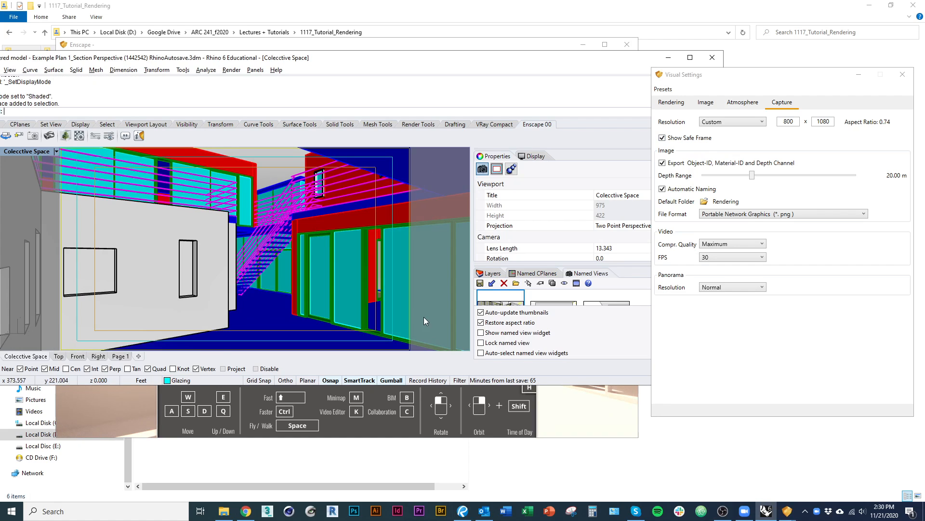
left_click(662, 138)
left_click(669, 58)
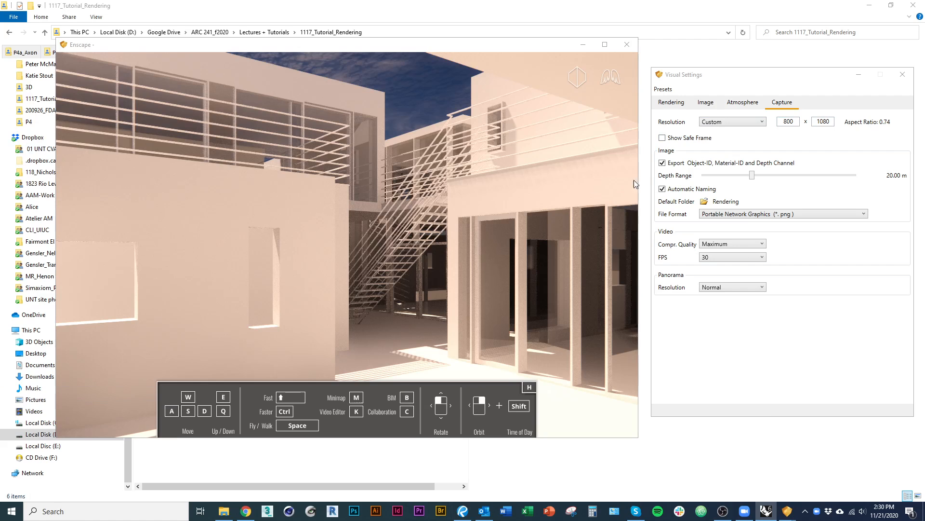
left_click(705, 139)
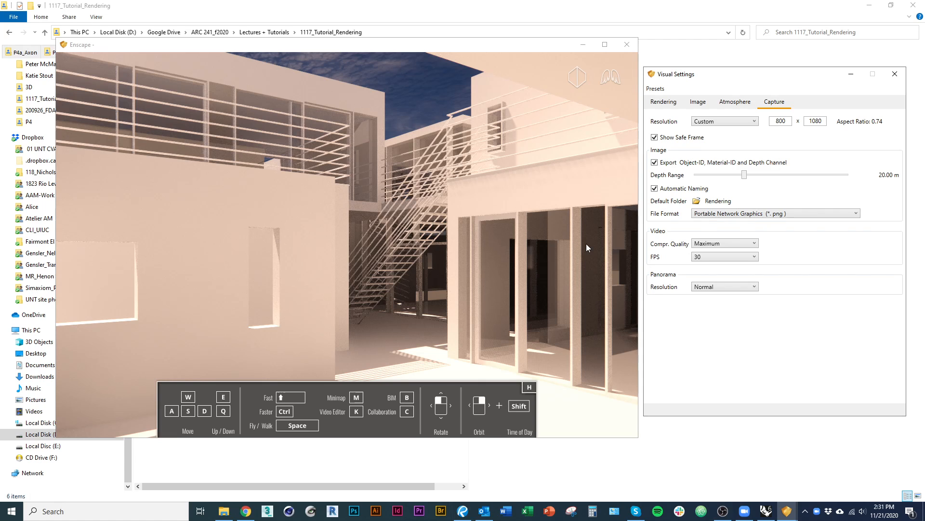
Calculate 17 × 150 in Calculator and set the custom capture height to 2550 pixels.
left_click(593, 511)
left_click_drag(697, 134, 402, 79)
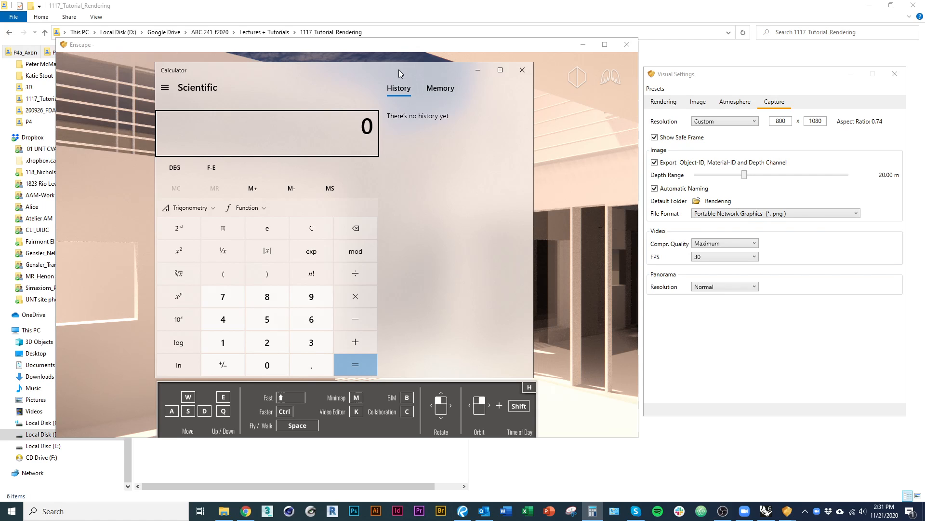
type("17*15")
type("0")
key("Return")
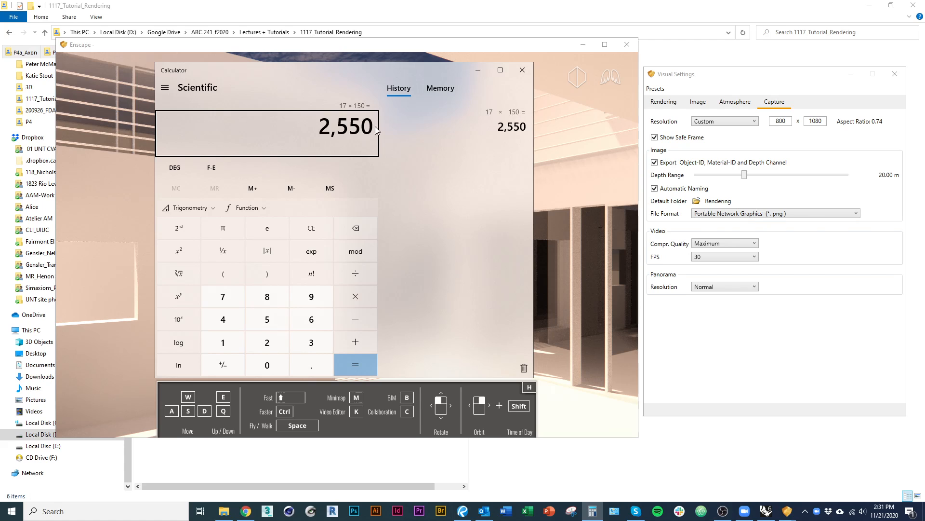
double_click(810, 121)
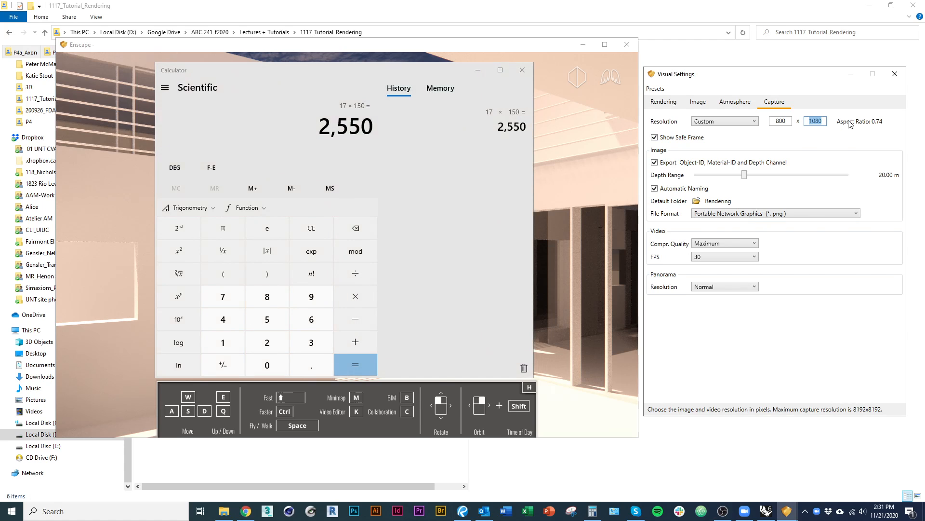
type("2550")
Calculate 11 × 150 in Calculator and set the custom capture width to 1650 pixels.
double_click(789, 121)
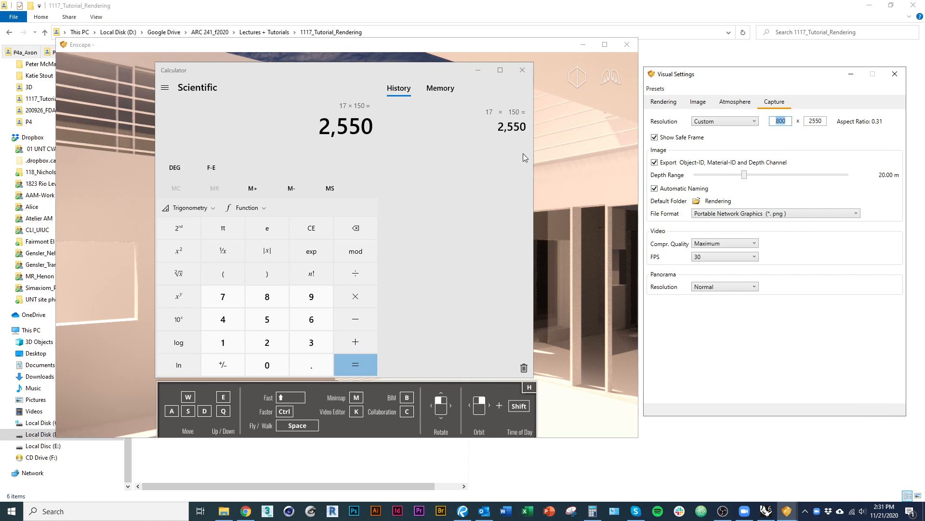
left_click(360, 76)
type("11")
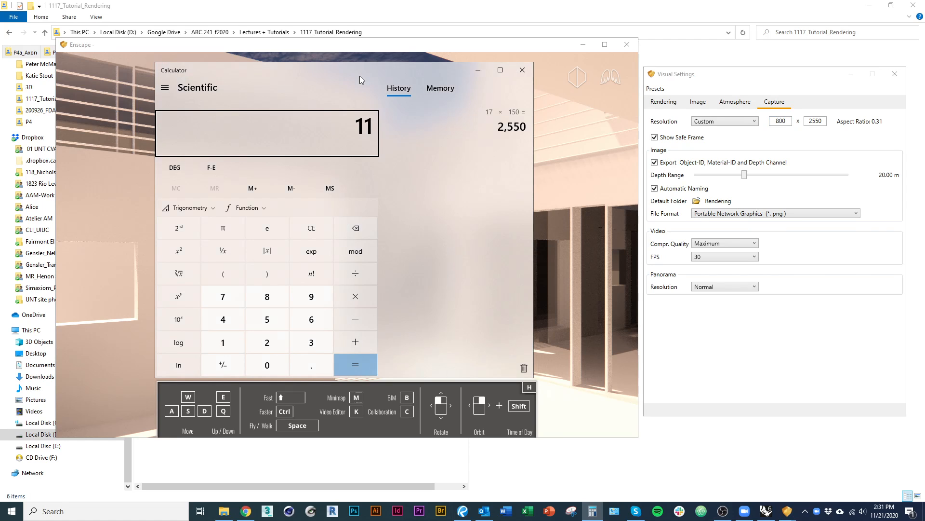
type("*150=")
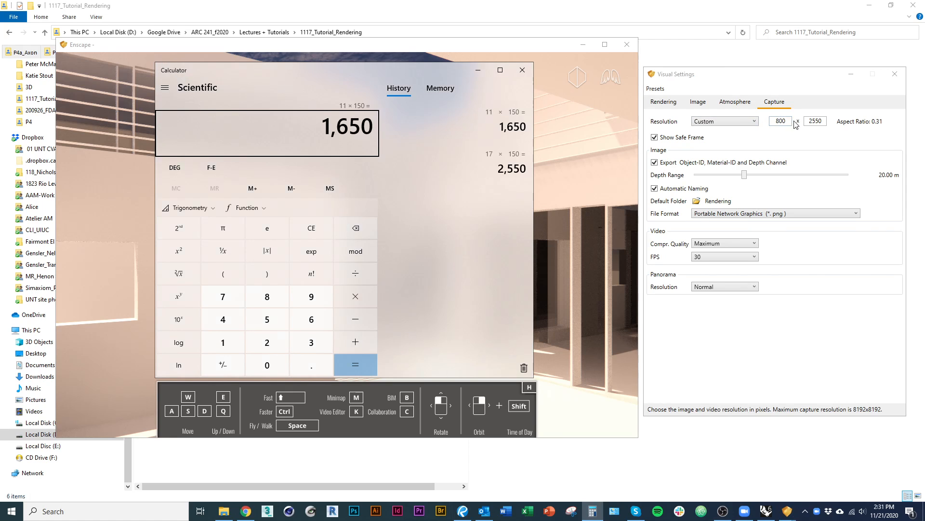
left_click(705, 124)
type("1650")
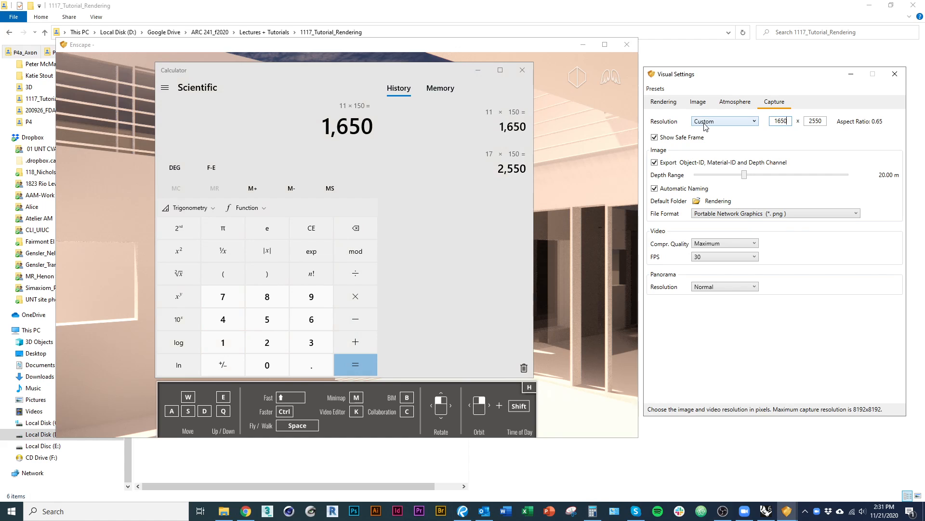
Keep the Custom resolution, turn off the safe frame, and close Calculator.
left_click(742, 121)
left_click(742, 132)
left_click(742, 121)
left_click(708, 180)
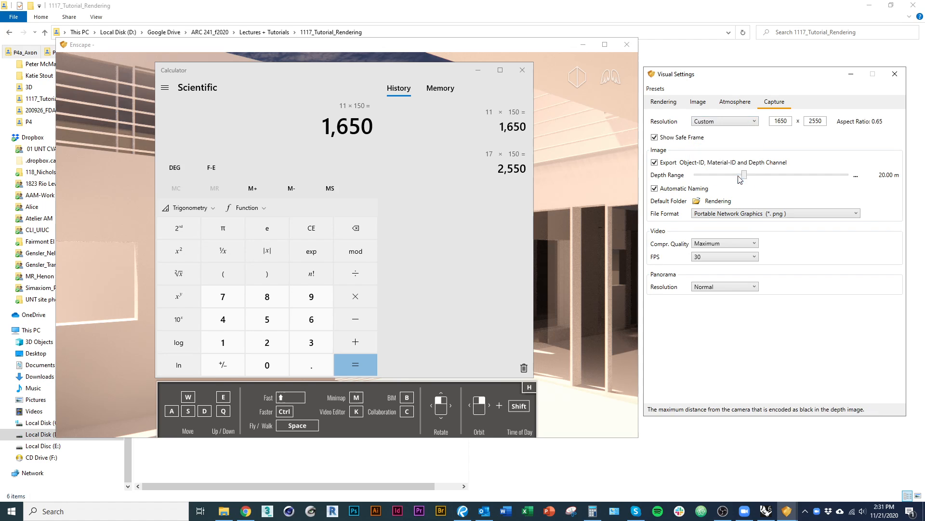
left_click(655, 137)
left_click(430, 67)
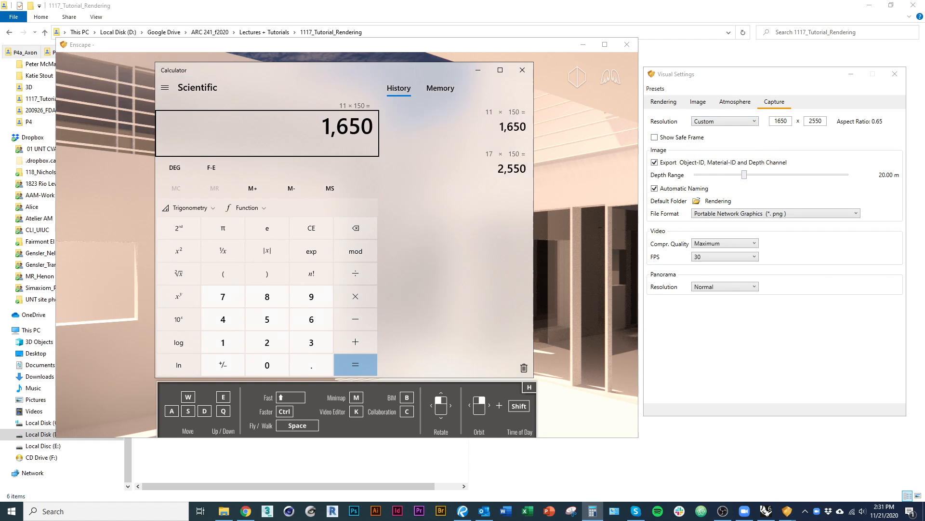
key("alt+F4")
Try toggling automatic naming and the Object-ID, Material-ID and depth channel export, and keep both enabled.
left_click(685, 188)
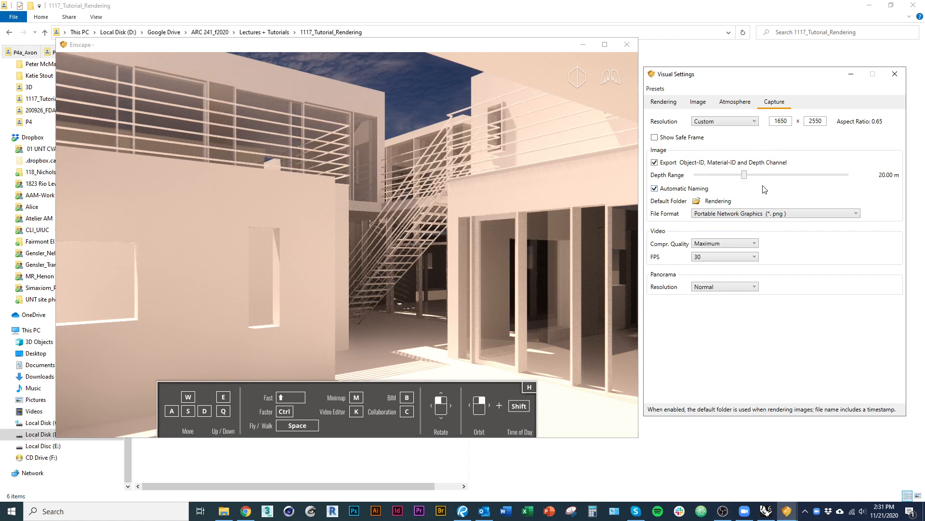
left_click(689, 189)
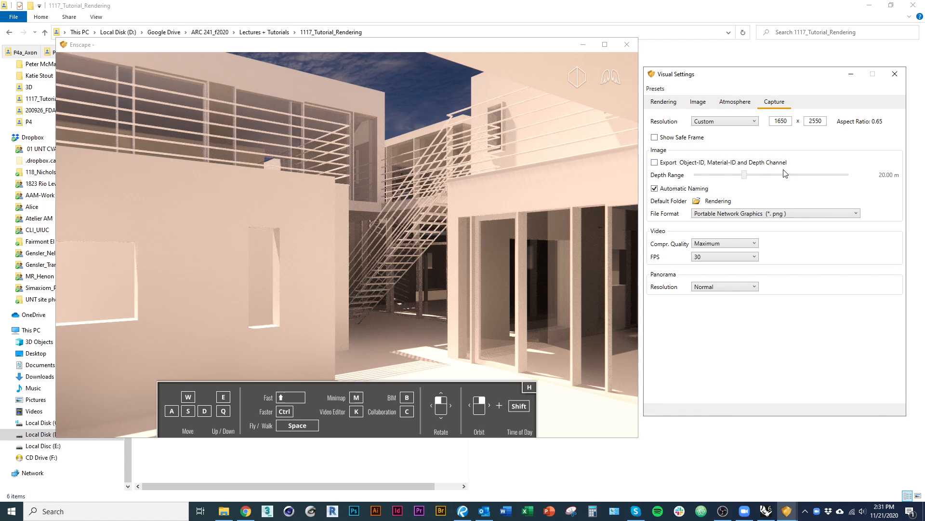
left_click(675, 166)
left_click(661, 164)
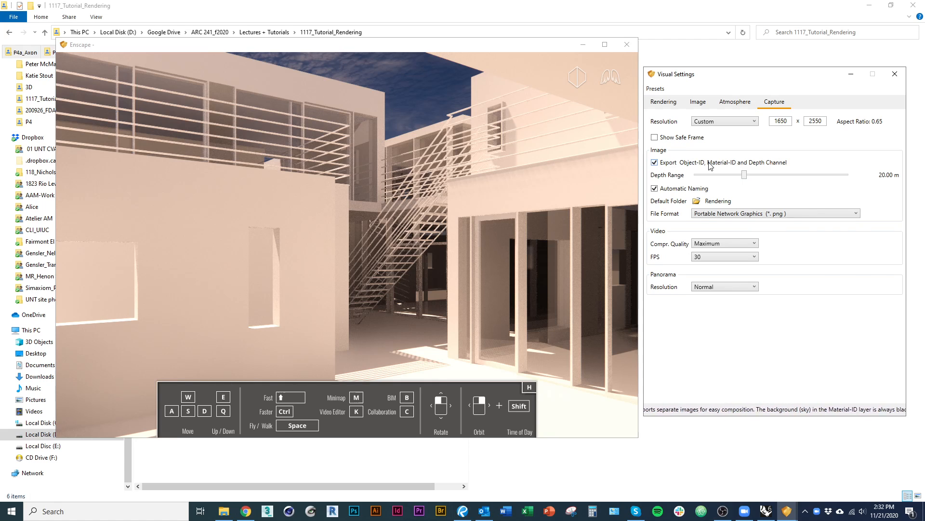
Keep the panorama resolution at Normal and choose Portable Network Graphics (*.png) as the capture file format.
left_click(755, 288)
left_click(759, 293)
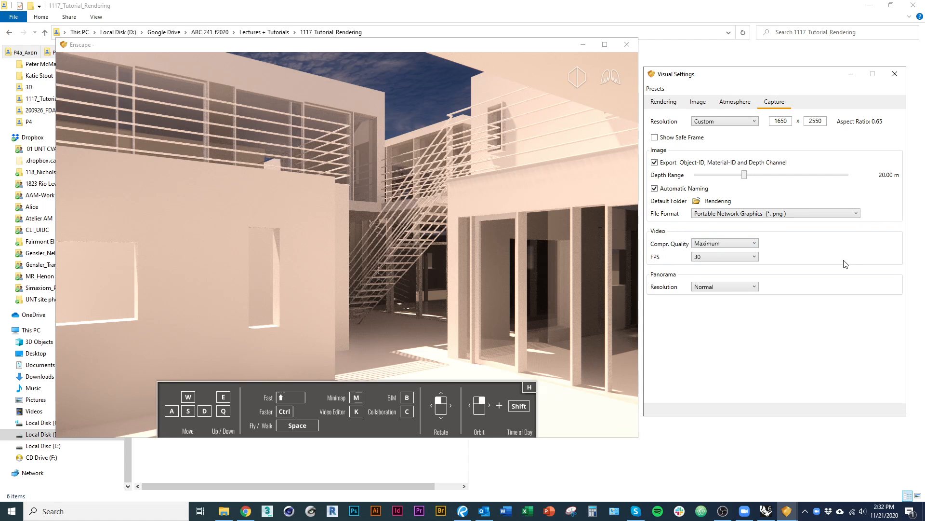
left_click(718, 214)
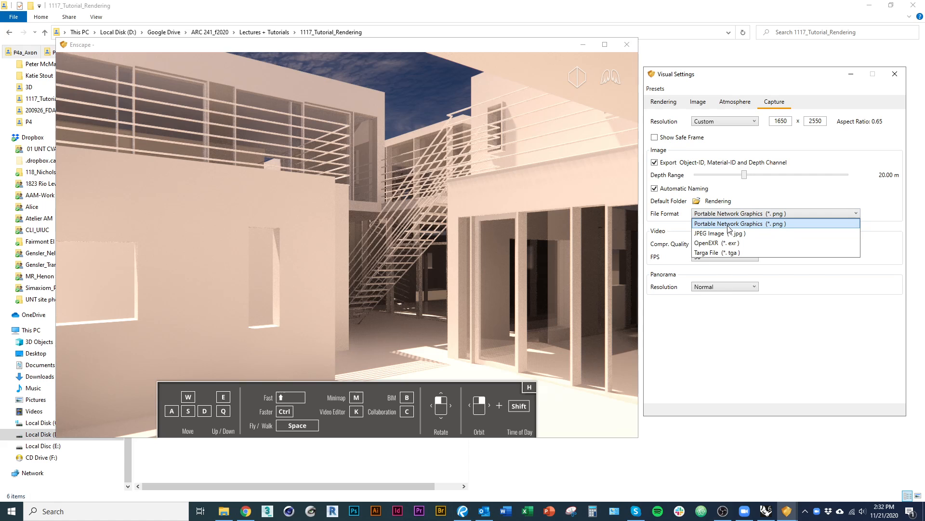
left_click(727, 225)
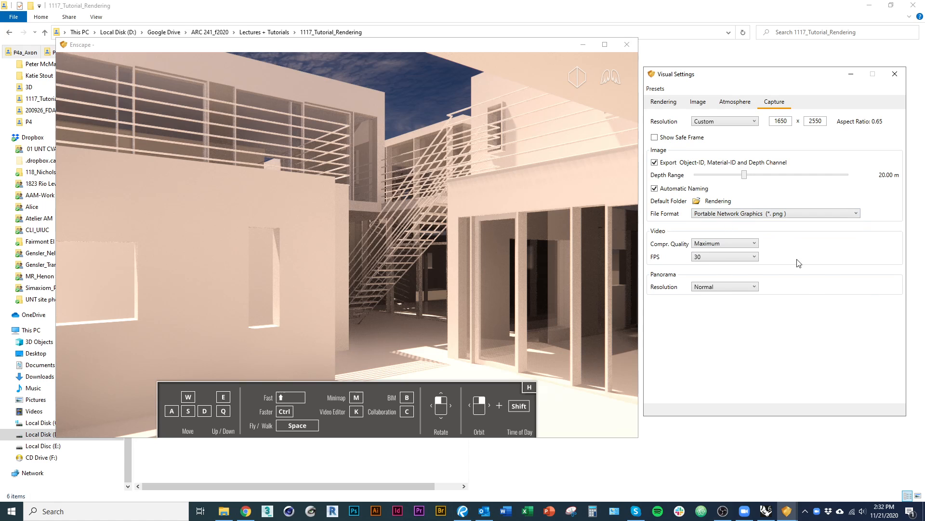
Set the default capture folder to D:\Google Drive\ARC 241_f2020\Lectures + Tutorials\1117_Tutorial_Rendering, copying the path from File Explorer.
left_click(712, 203)
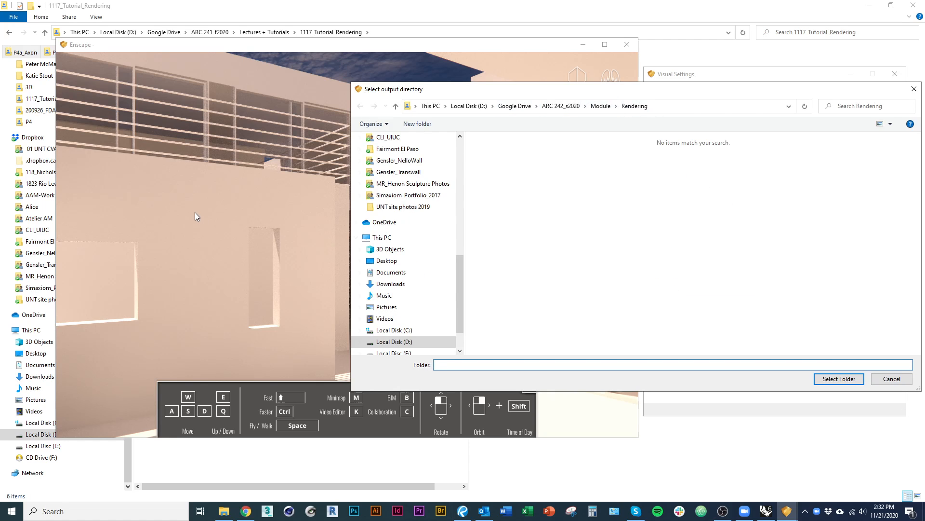
left_click(233, 509)
left_click(403, 33)
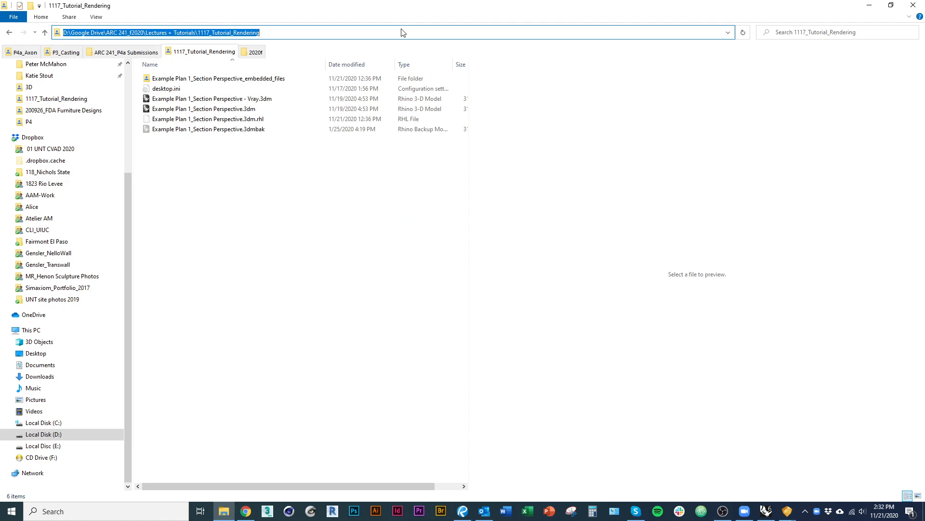
key("ctrl+c")
key("alt+Tab")
key("ctrl+v")
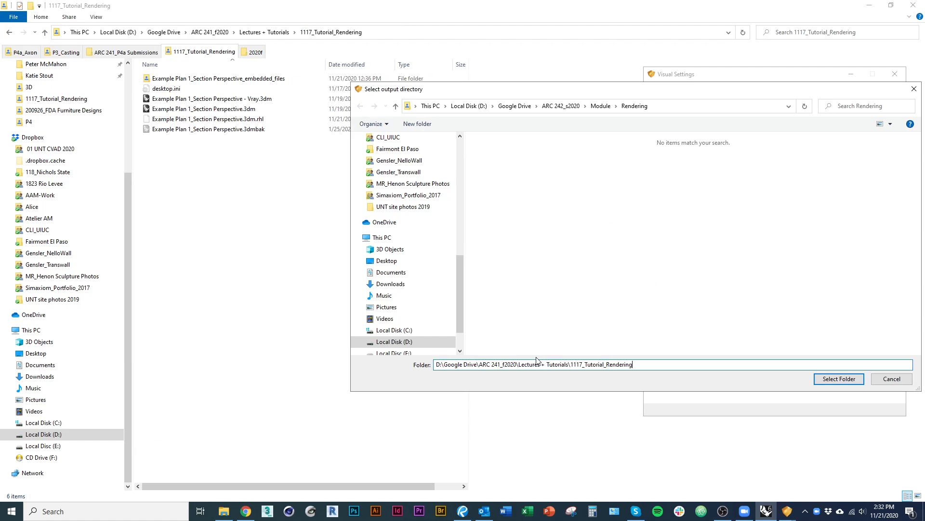
key("Return")
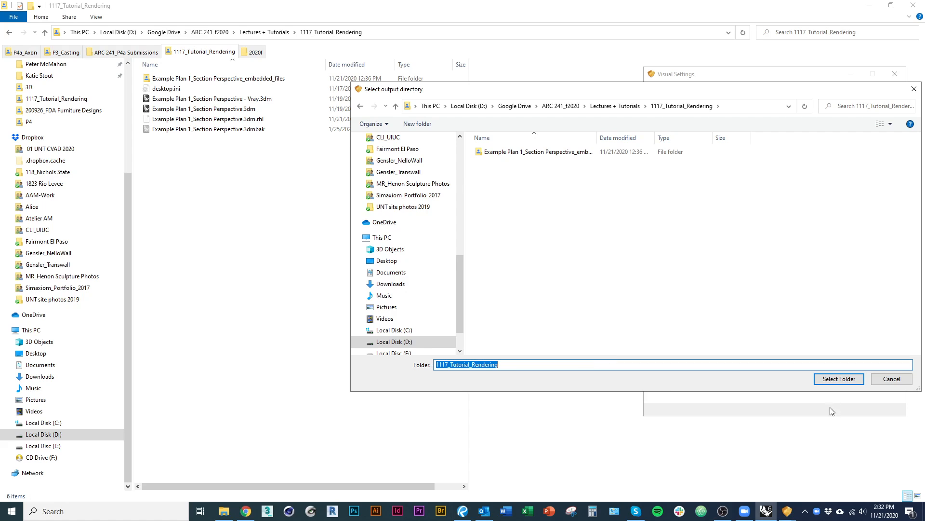
left_click(834, 379)
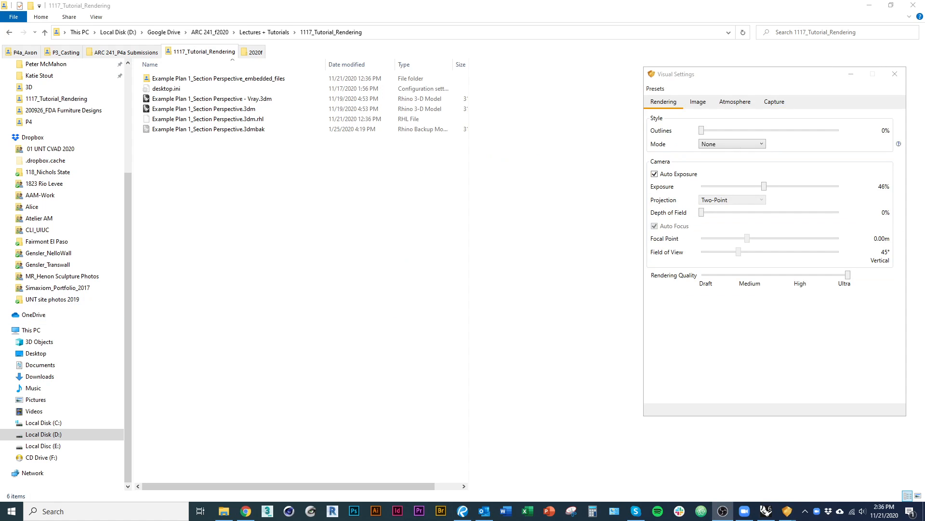
Switch to Rhino, display the Enscape Capturing toolbar over the viewport, and take an Enscape screenshot.
key("alt+Tab")
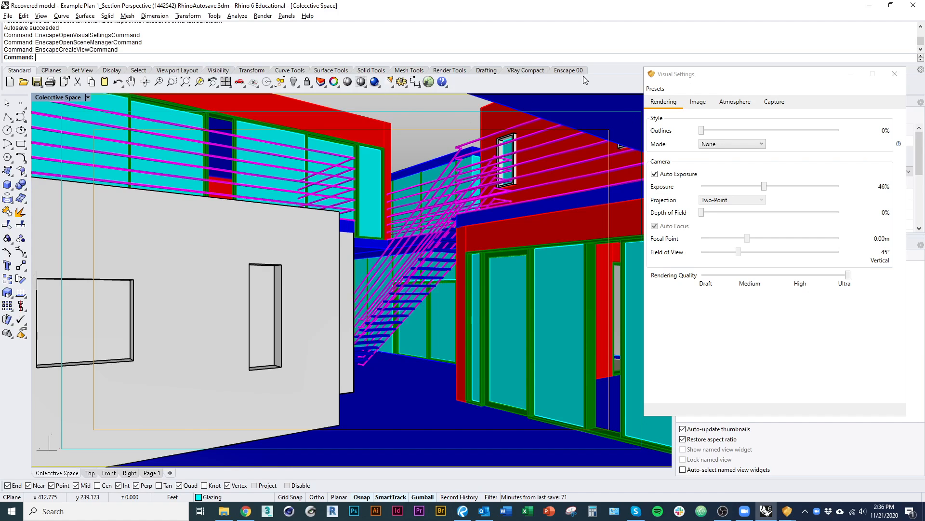
left_click(570, 71)
right_click(607, 89)
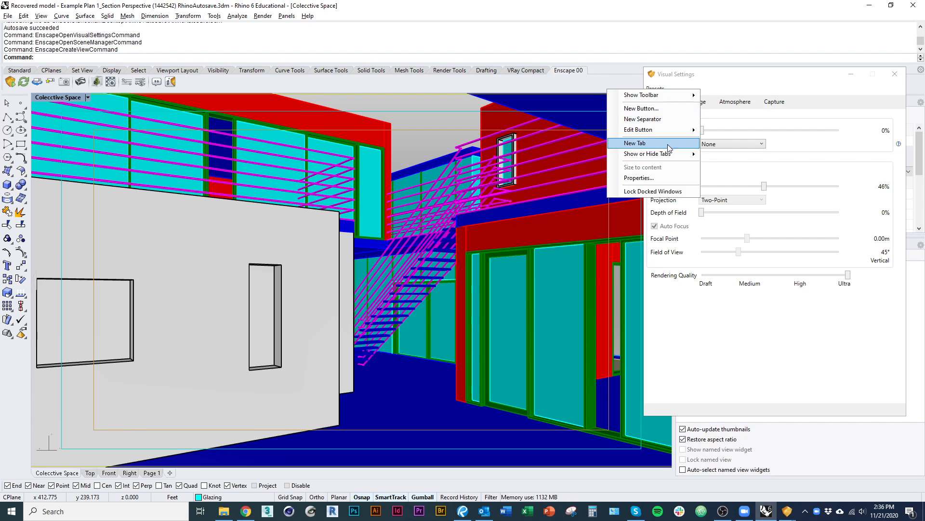
mouse_move(684, 95)
scroll(730, 236, "down", 10)
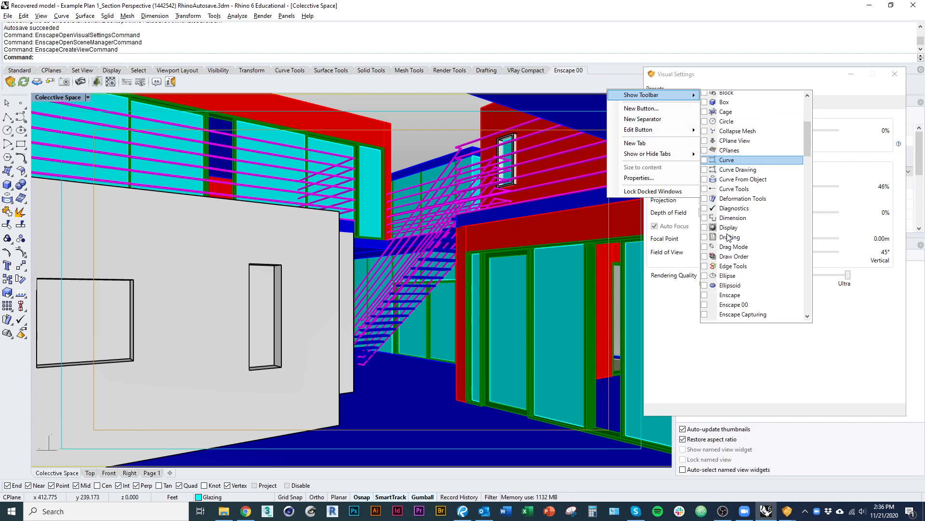
scroll(729, 236, "down", 10)
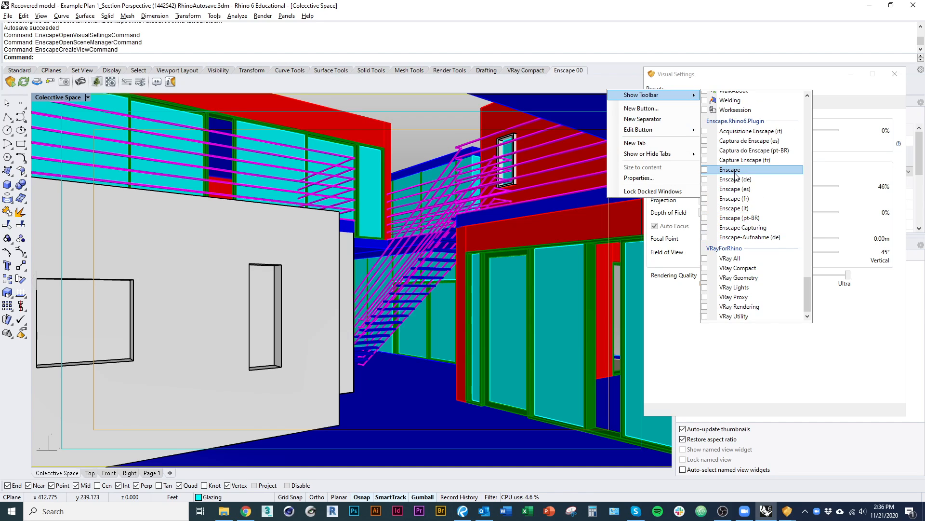
left_click(705, 229)
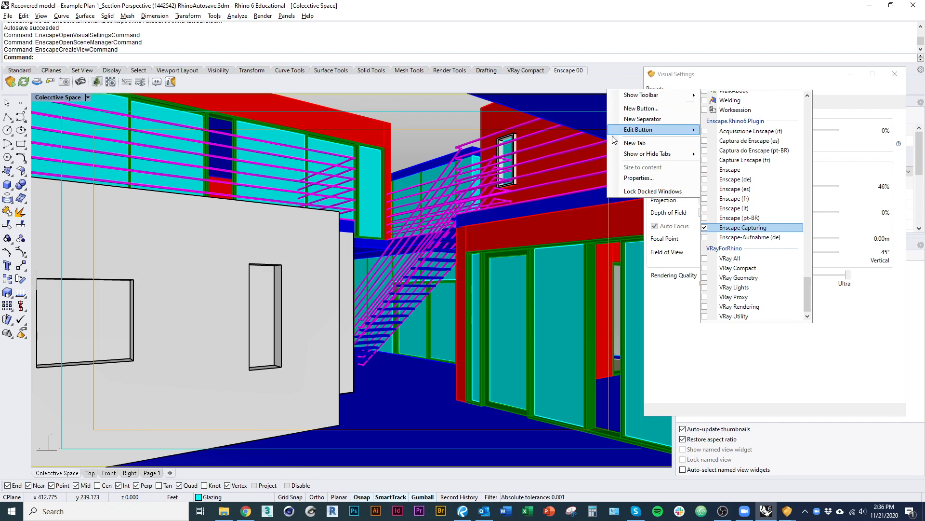
left_click_drag(732, 249, 385, 140)
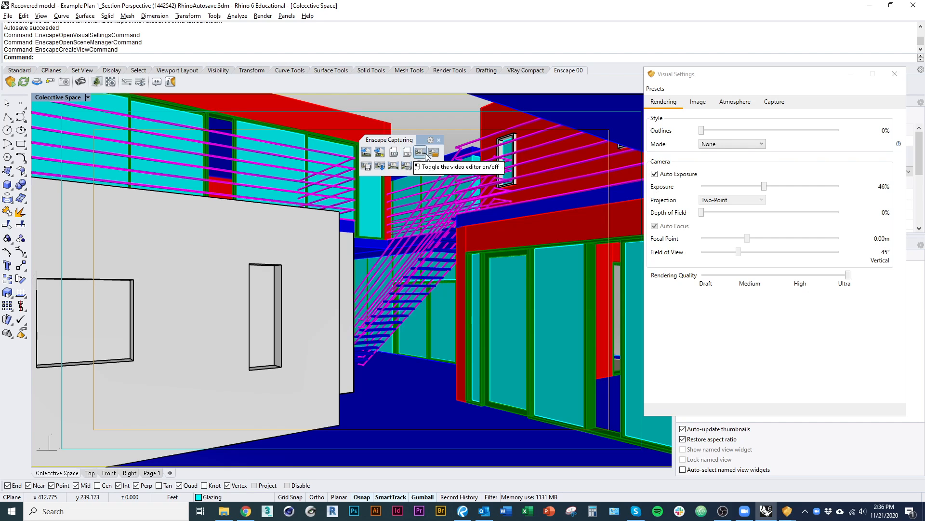
left_click(368, 154)
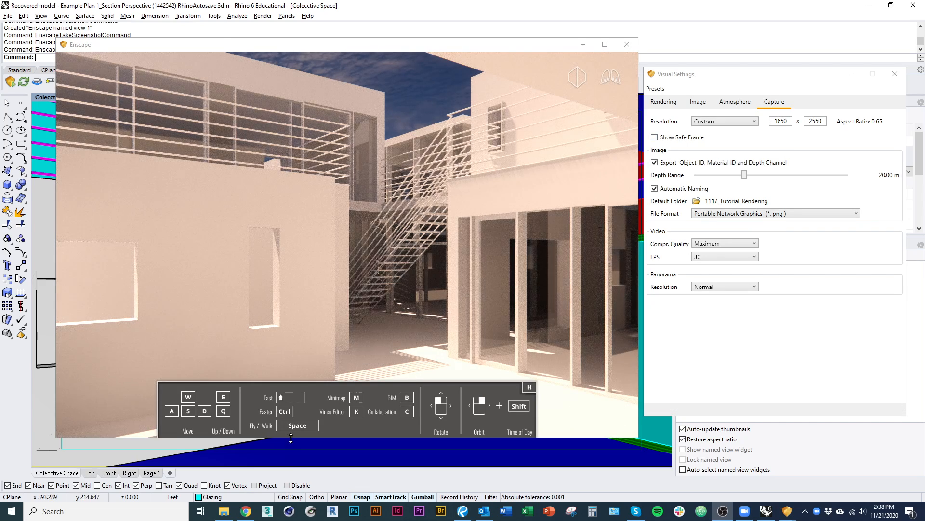
Switch to File Explorer and preview the exported render, depth, material ID and object ID images in 1117_Tutorial_Rendering.
left_click(225, 448)
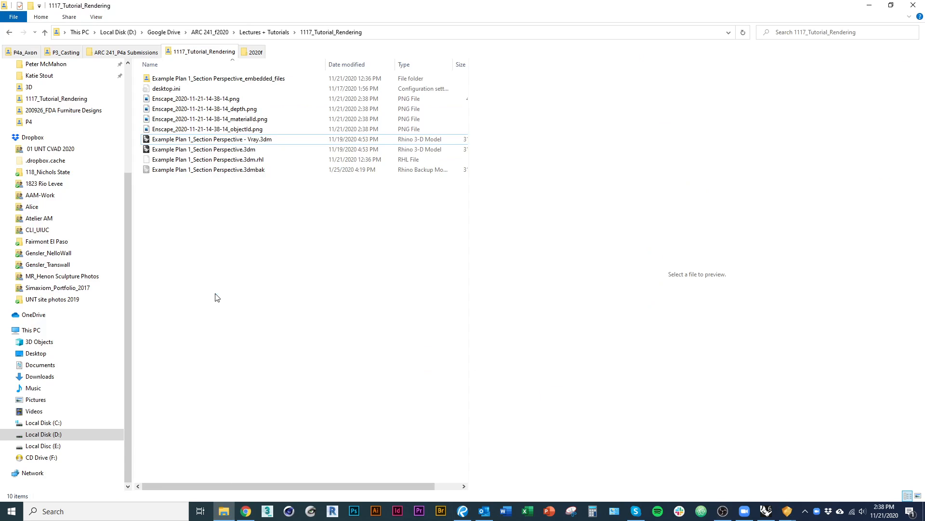
left_click(237, 99)
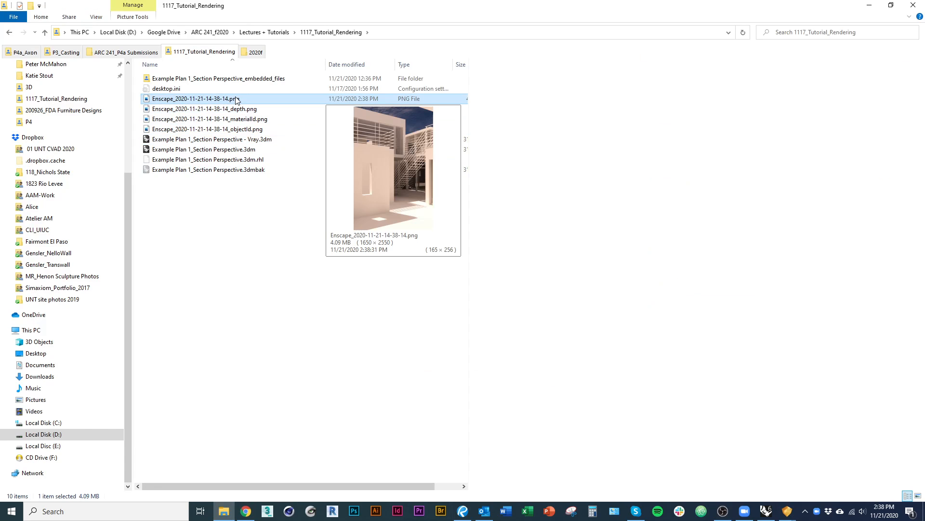
left_click(237, 110)
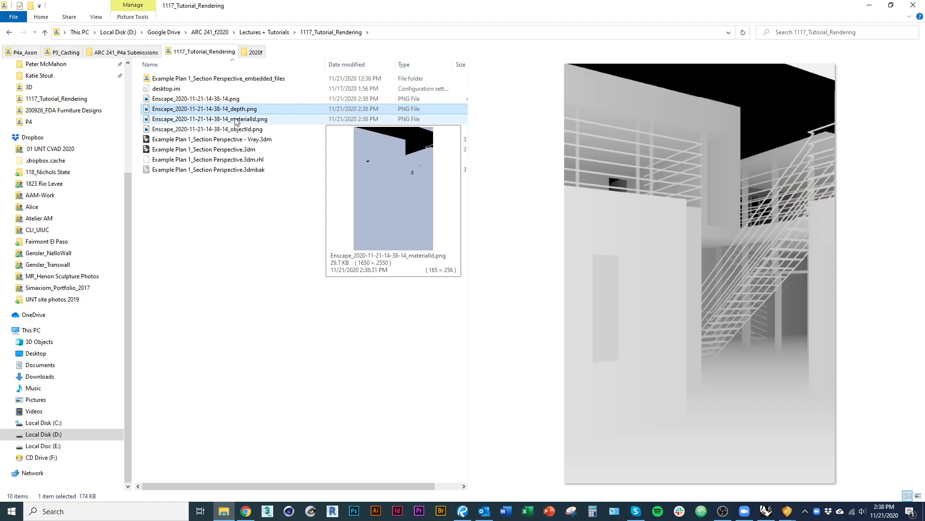
left_click(235, 120)
left_click(236, 129)
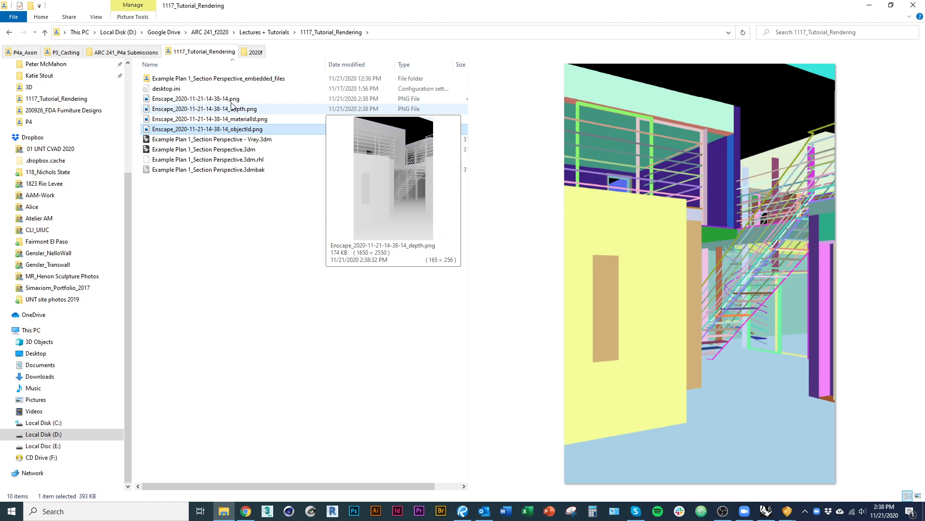
left_click(235, 120)
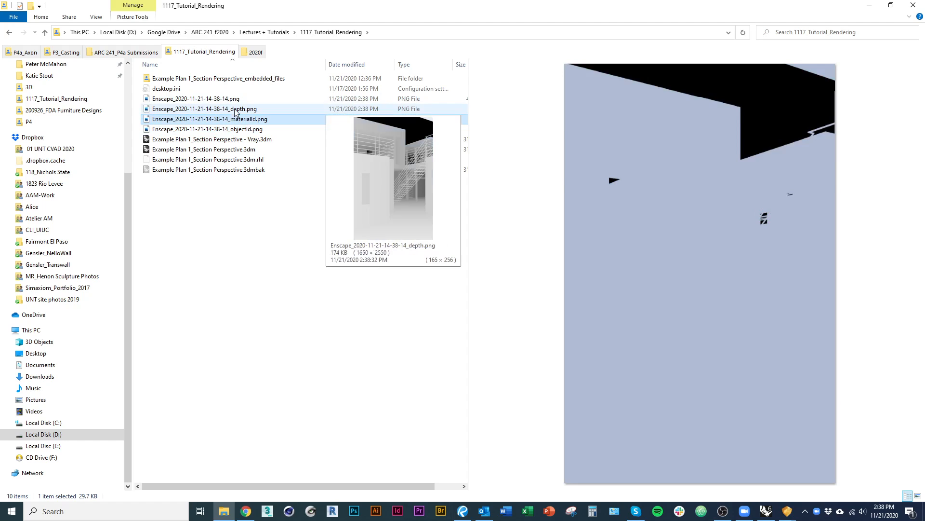
left_click(234, 108)
left_click(234, 99)
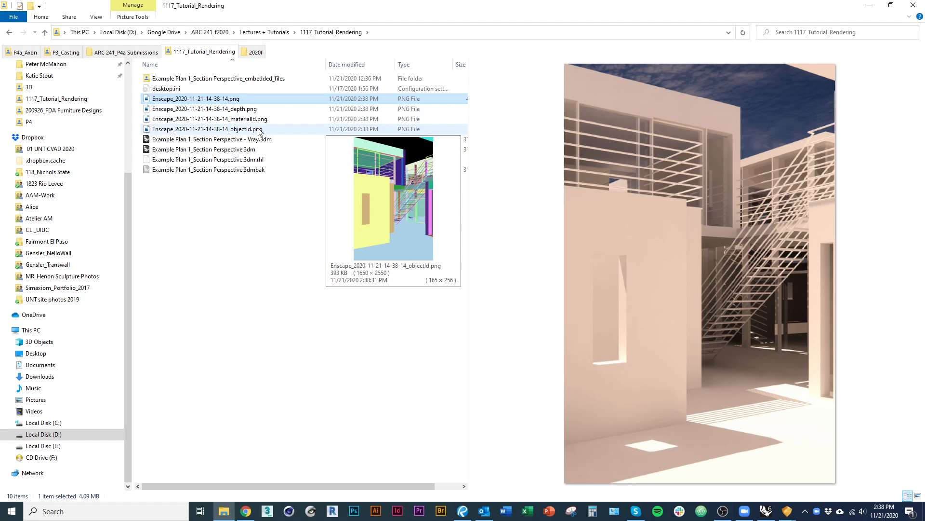
Return to Rhino, set the custom capture resolution to 2550 × 1650, and turn on the safe frame.
key("alt+Tab")
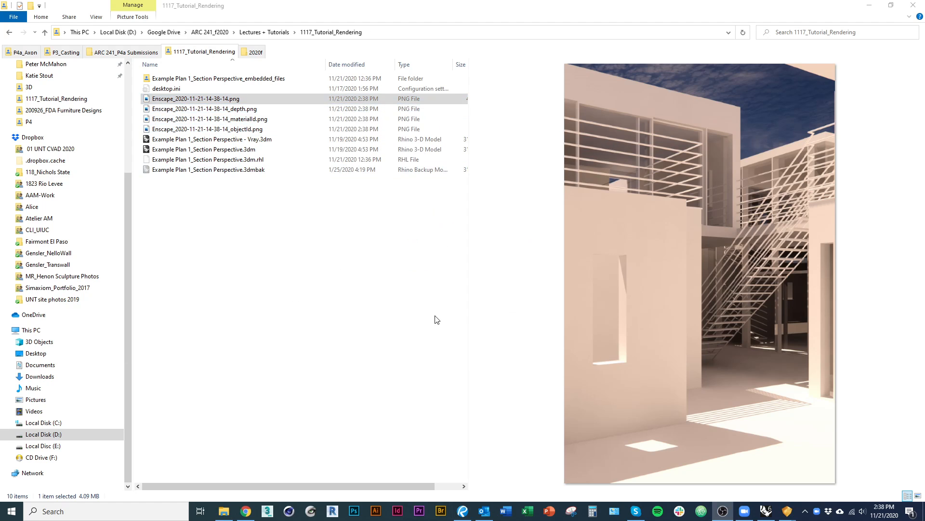
left_click(450, 207)
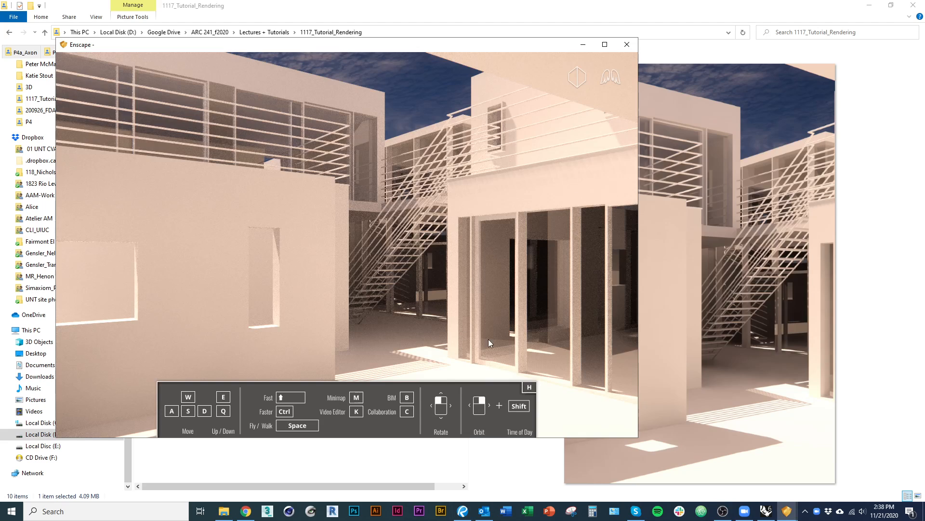
key("alt+Tab")
key("alt+Tab")
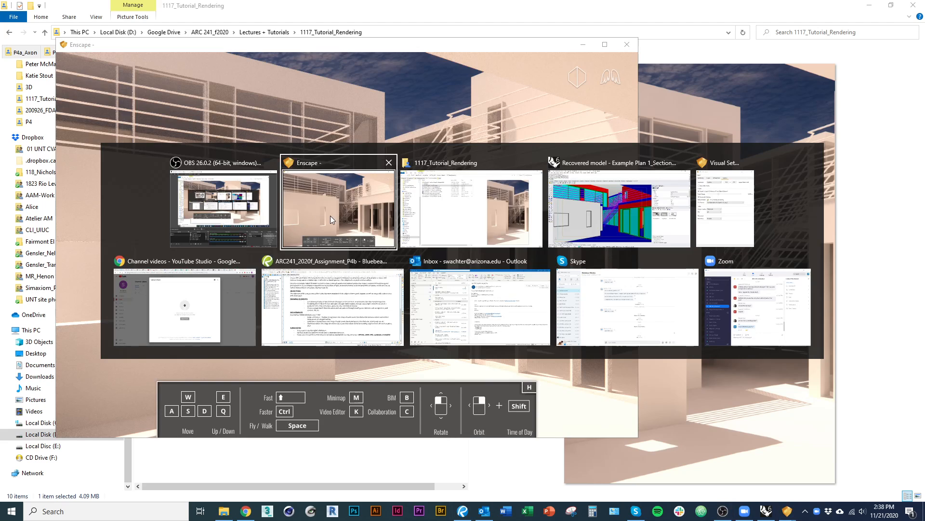
left_click(632, 207)
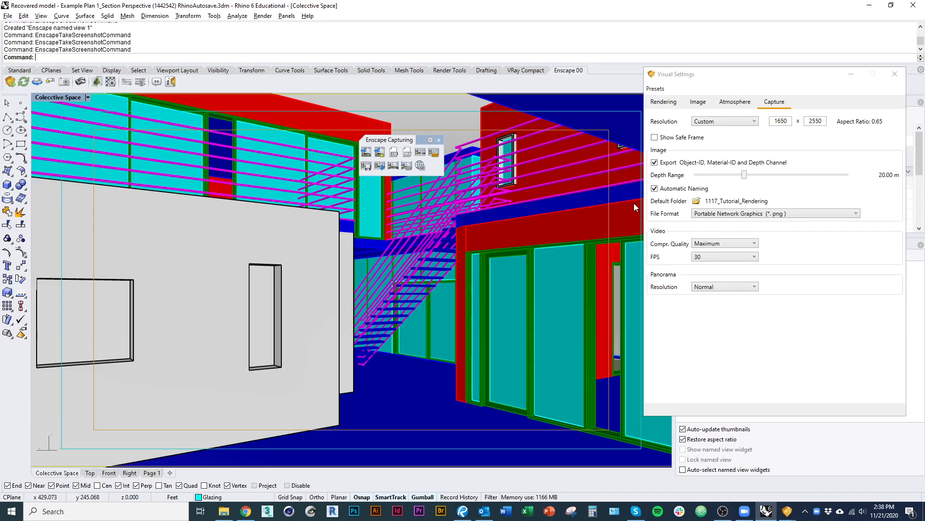
double_click(792, 122)
type("255")
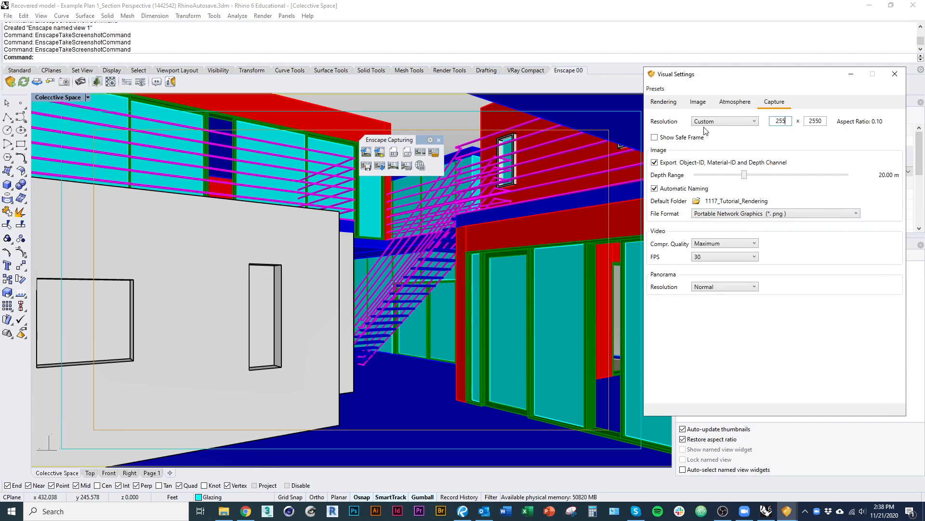
type("0")
key("Tab")
type("1")
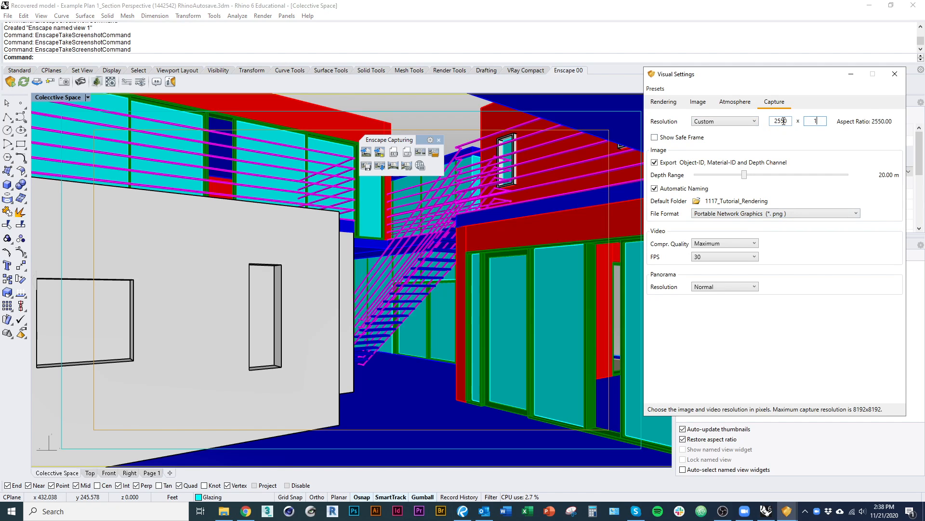
type("650")
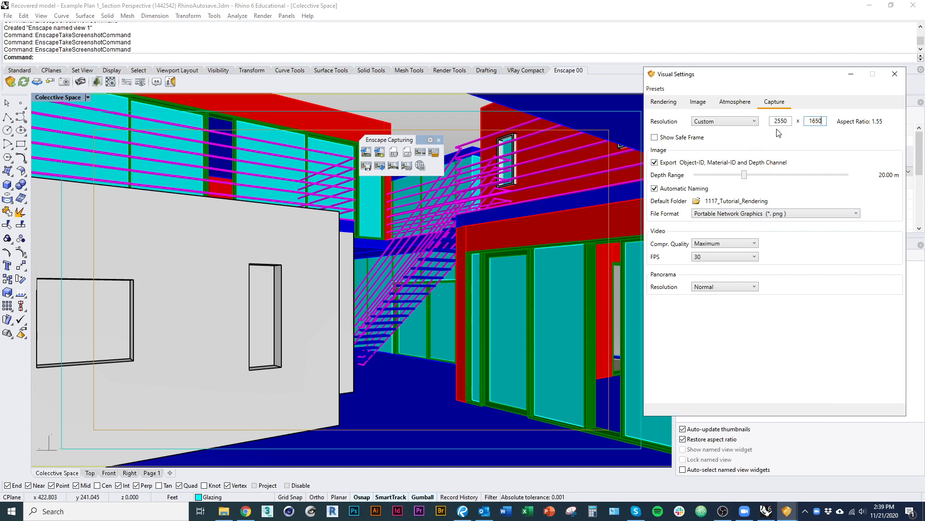
Take another Enscape screenshot at the landscape resolution, accepting the safe frame as shown.
left_click(366, 152)
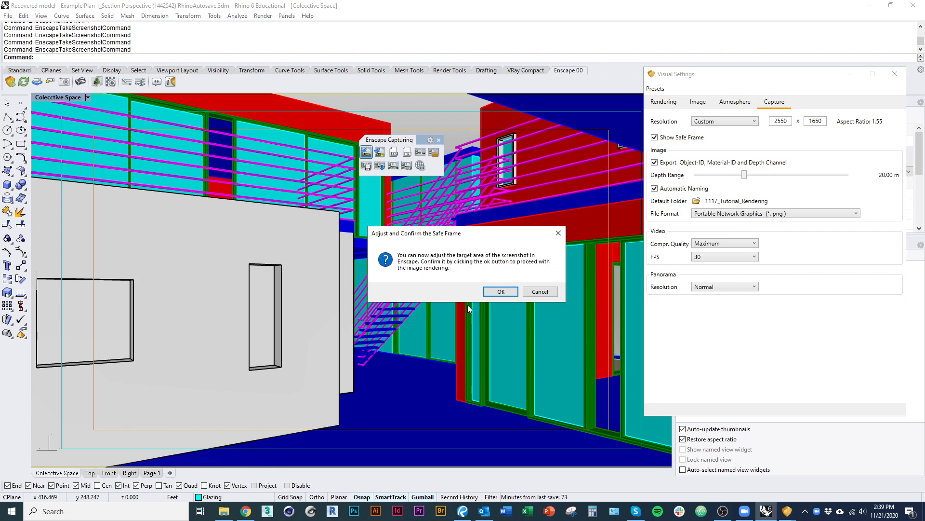
left_click(500, 290)
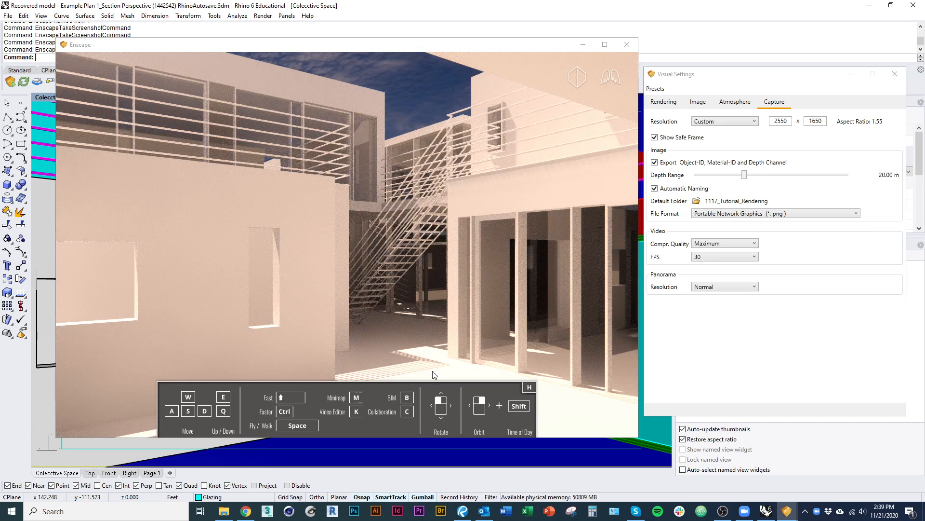
left_click(223, 510)
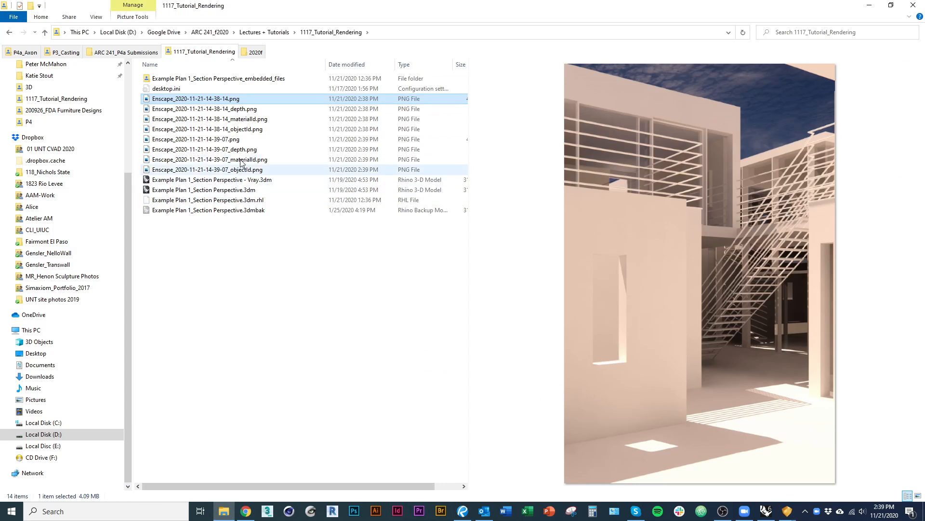
left_click(225, 139)
double_click(224, 139)
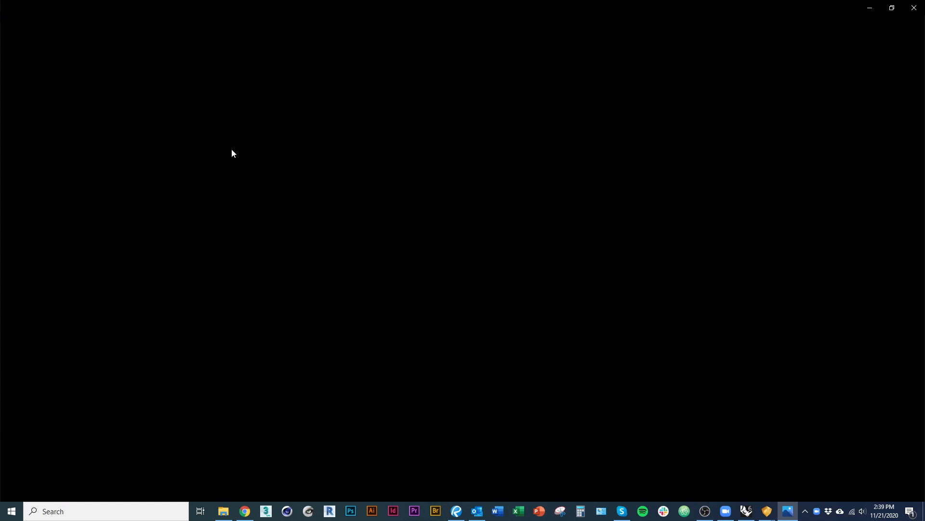
scroll(517, 422, "up", 5)
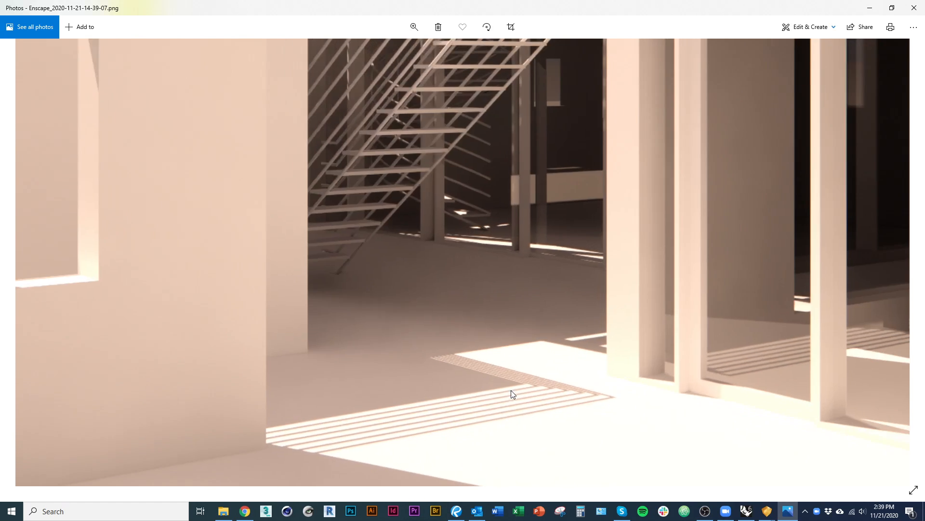
scroll(510, 390, "down", 3)
left_click_drag(465, 227, 539, 371)
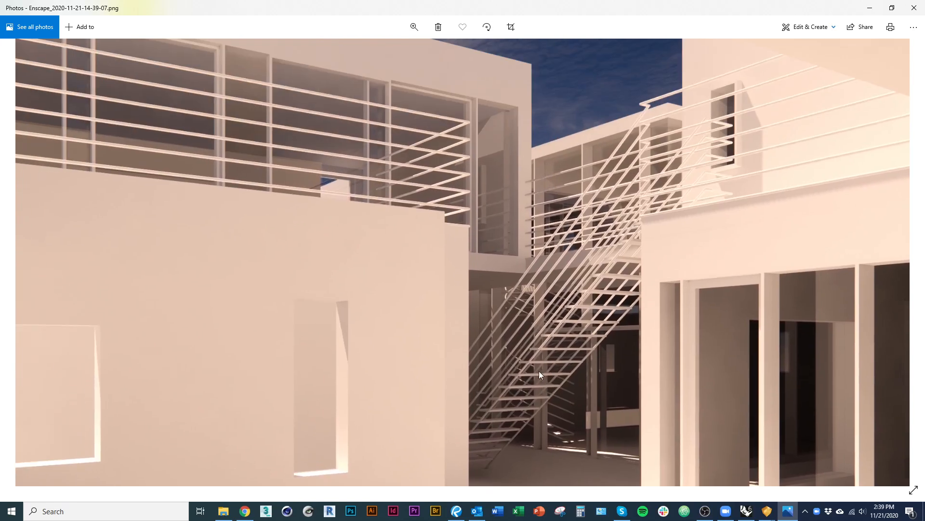
scroll(463, 195, "up", 1)
scroll(467, 226, "up", 1)
scroll(434, 299, "down", 5)
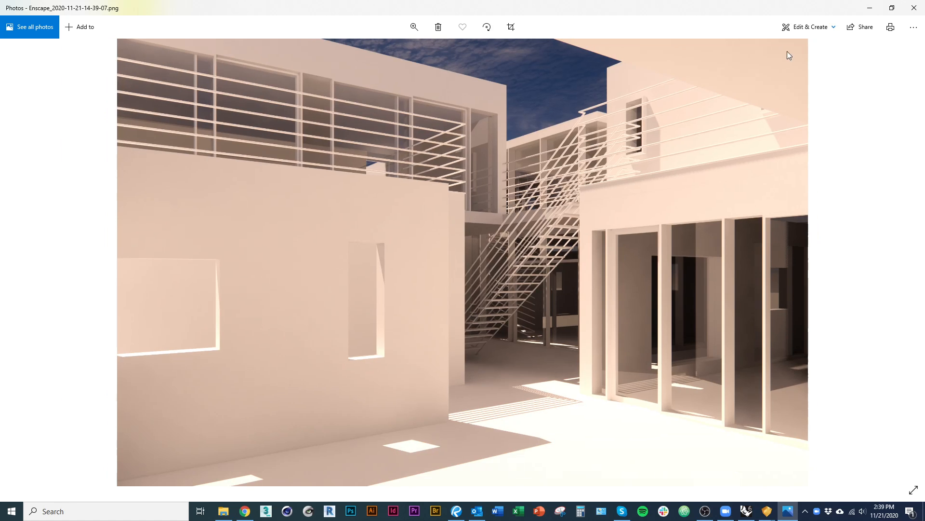
Close the landscape render in Photos, return to Rhino, and close the floating Enscape Capturing toolbar.
left_click(914, 8)
key("alt+Tab")
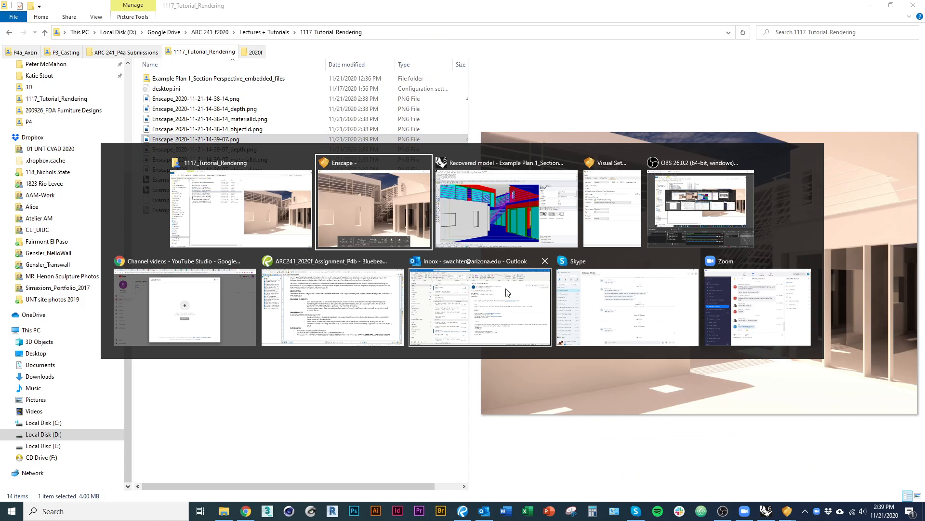
left_click(527, 227)
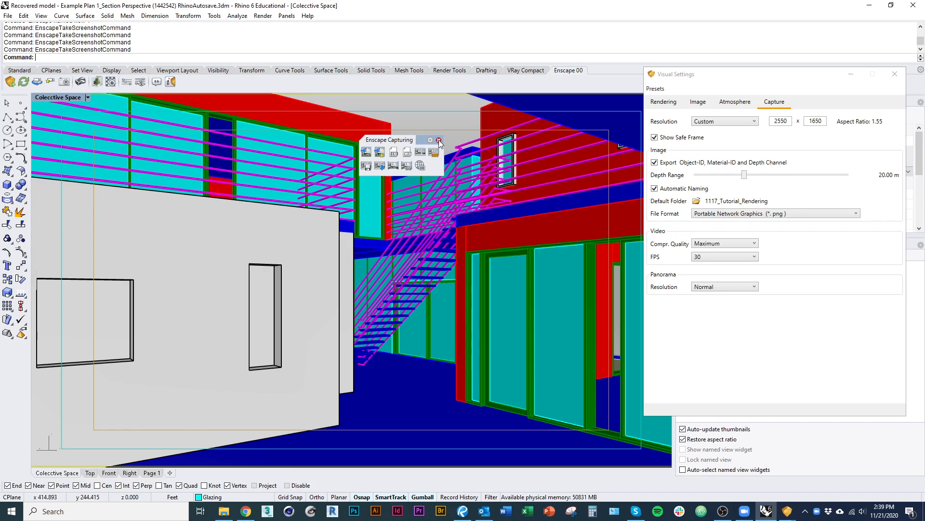
left_click(439, 139)
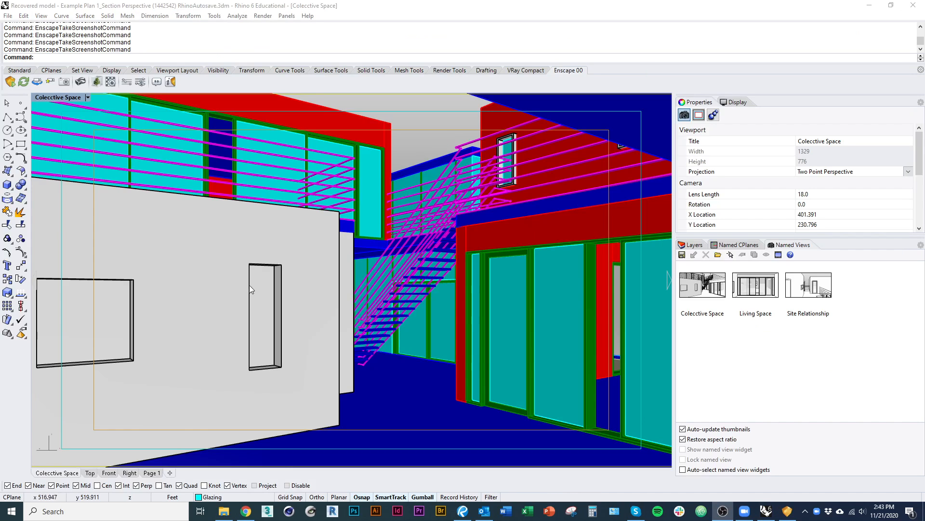
key("alt+Tab")
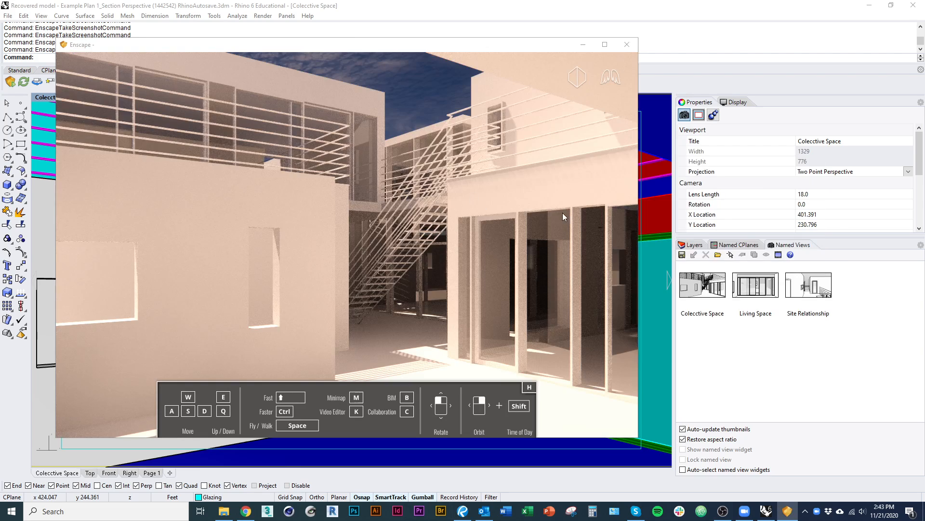
key("alt+Tab")
left_click(225, 189)
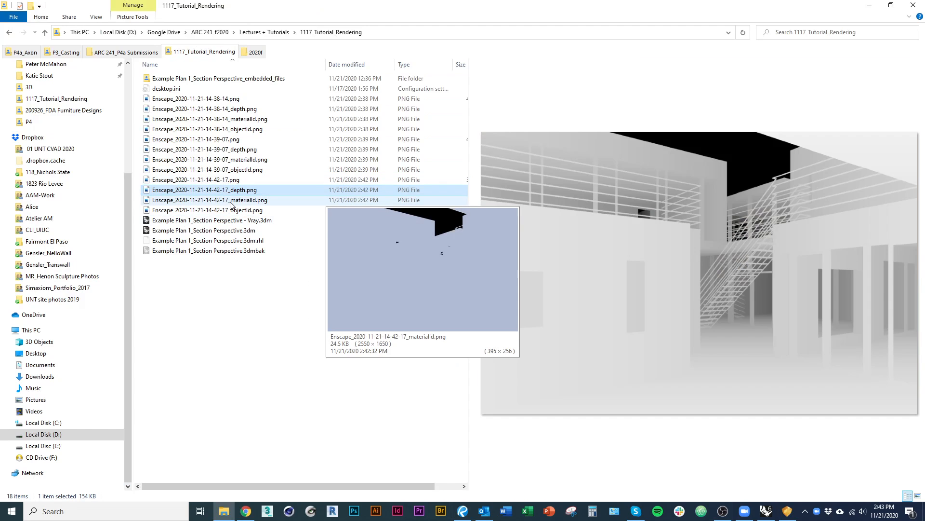
left_click(230, 202)
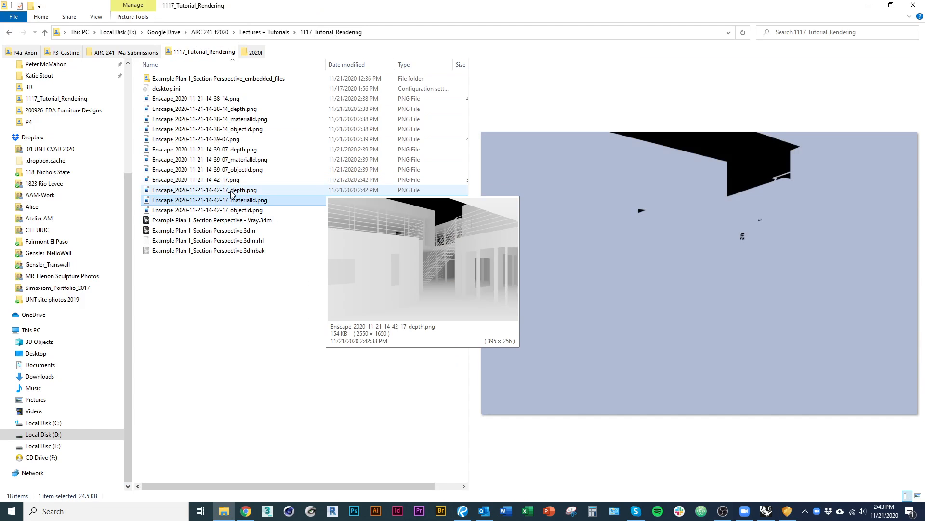
Return to Rhino and reopen Enscape's visual settings to review the capture resolution and channel export options.
key("alt+Tab")
key("alt+Tab")
key("alt+Tab")
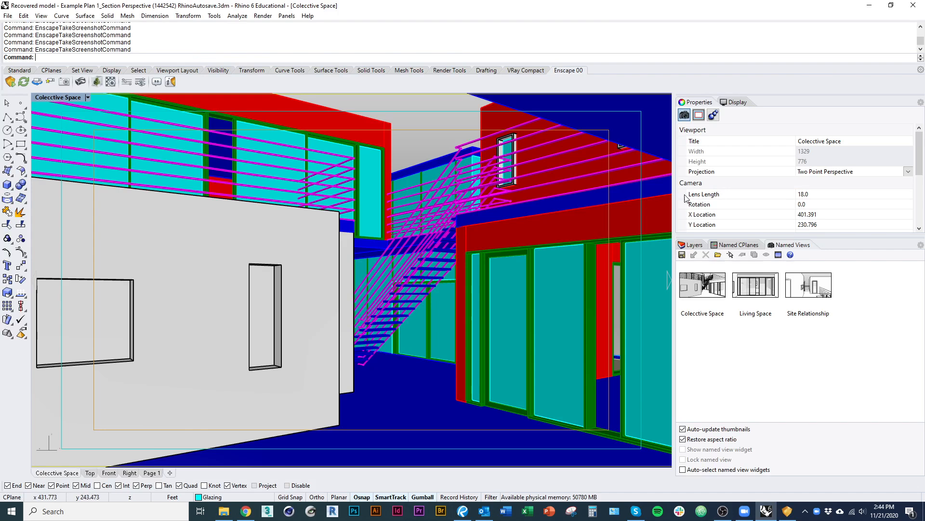
key("alt+Tab")
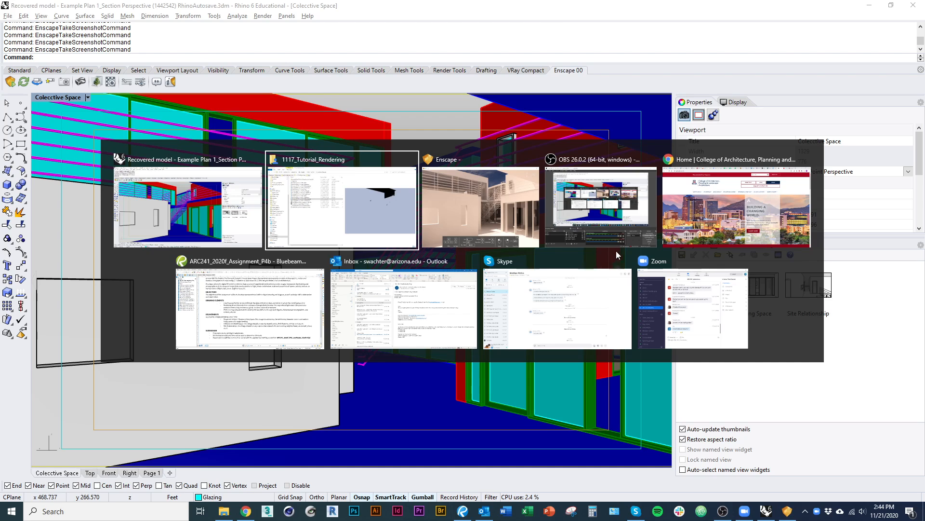
key("alt+shift+Tab")
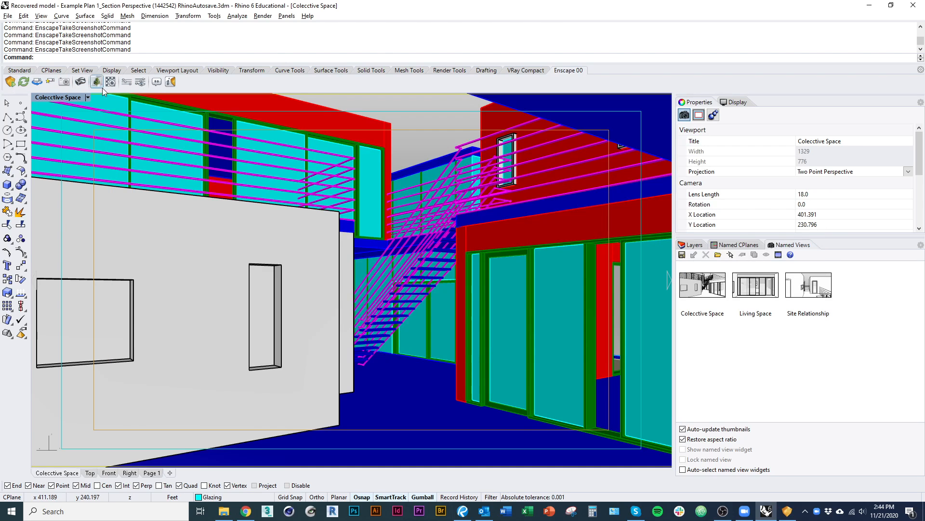
left_click(141, 86)
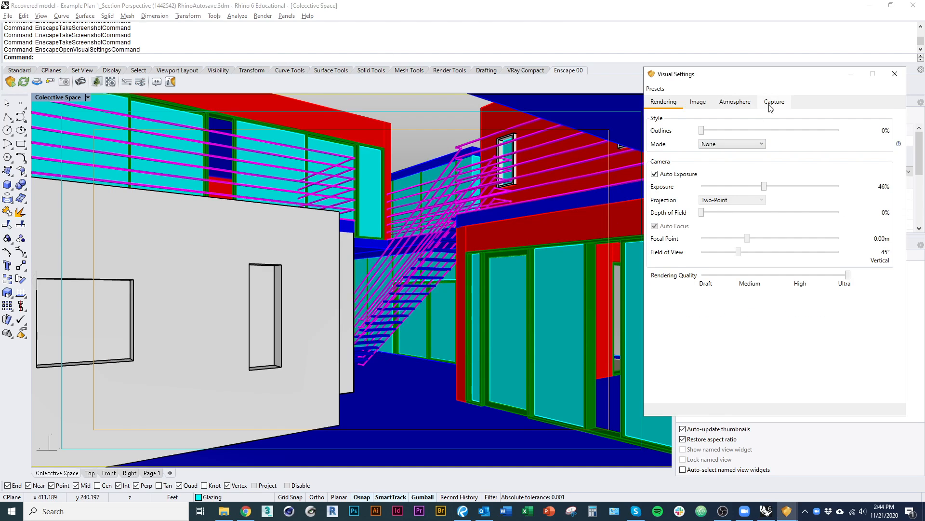
left_click(774, 102)
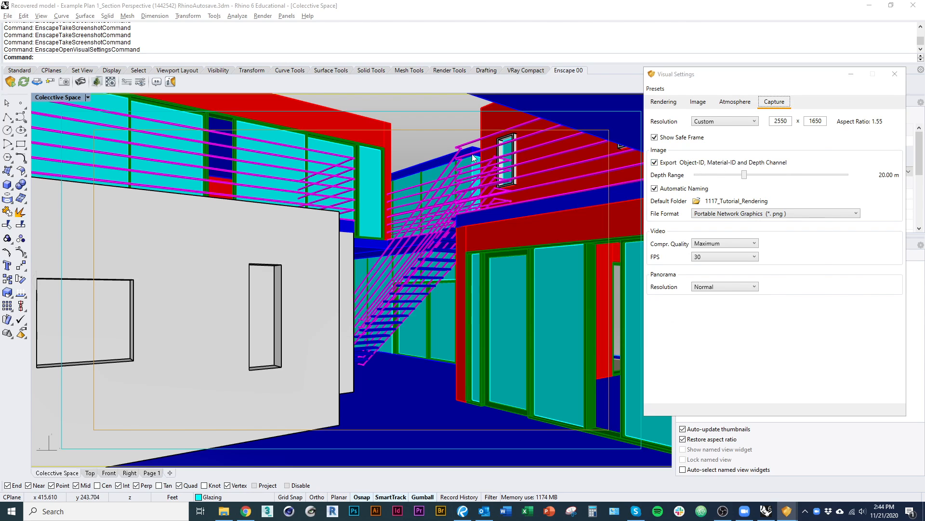
key("alt+Tab")
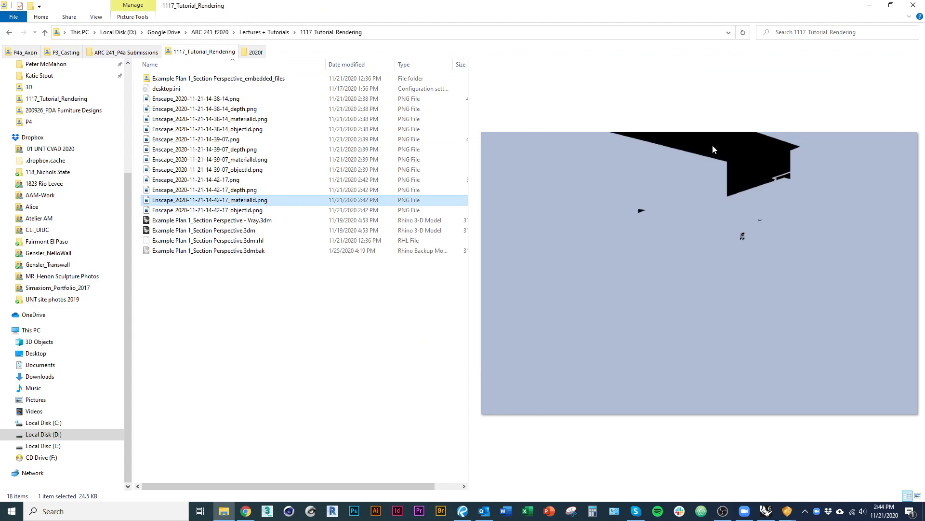
key("Up")
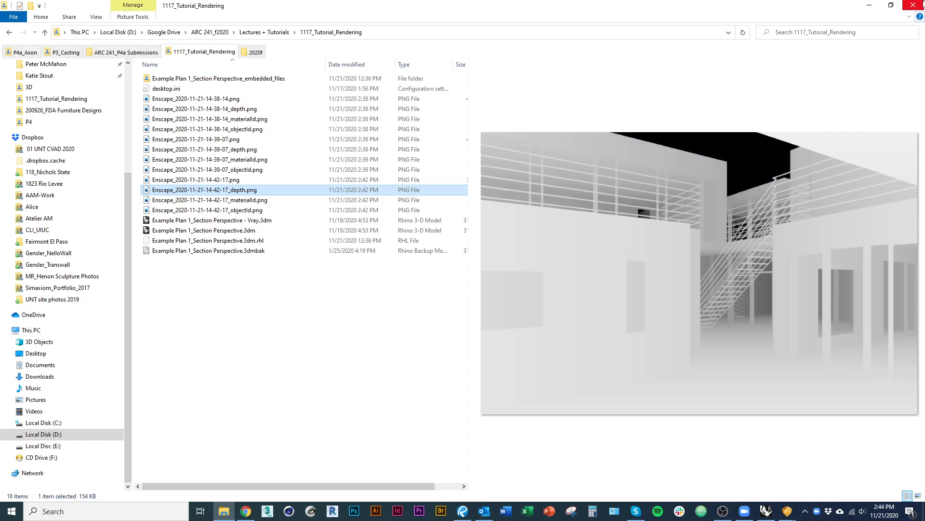
left_click(310, 357)
Check the Enscape render window, return to Rhino, and close the visual settings.
key("alt+Tab")
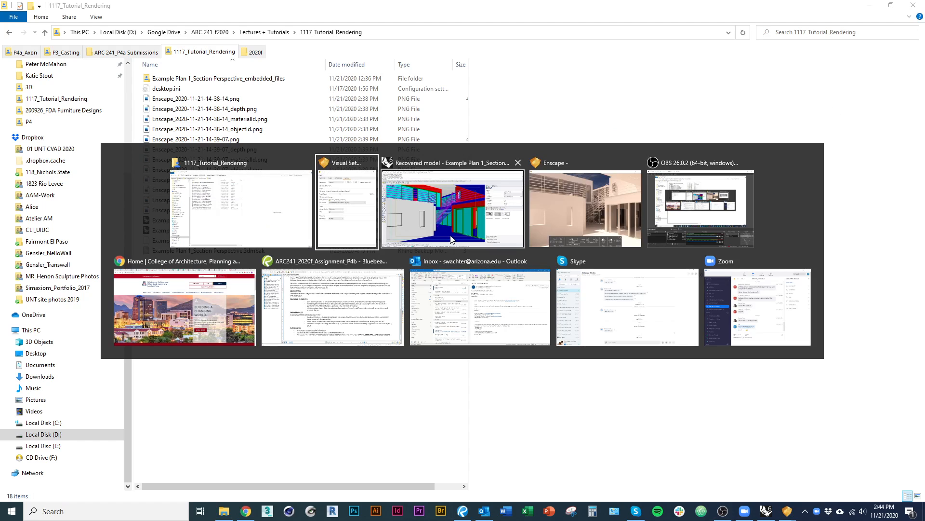
left_click(592, 218)
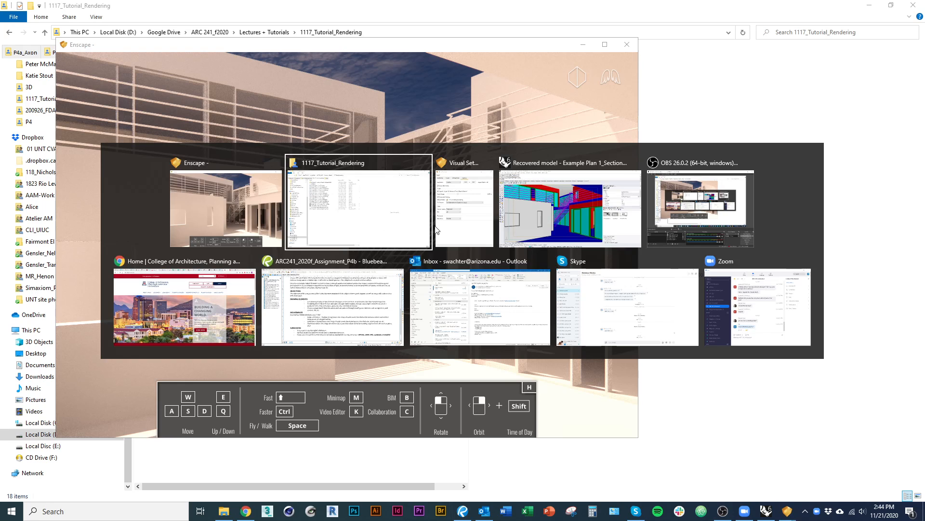
left_click(519, 236)
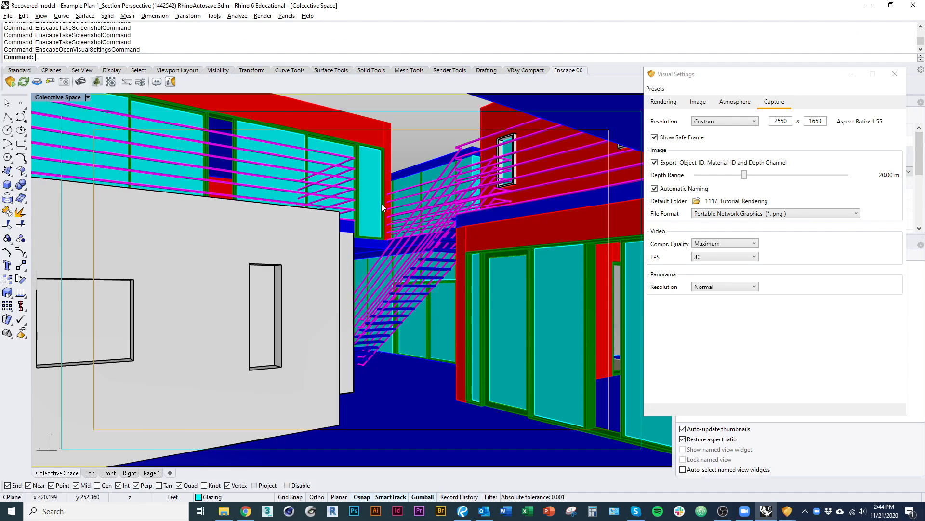
left_click(896, 75)
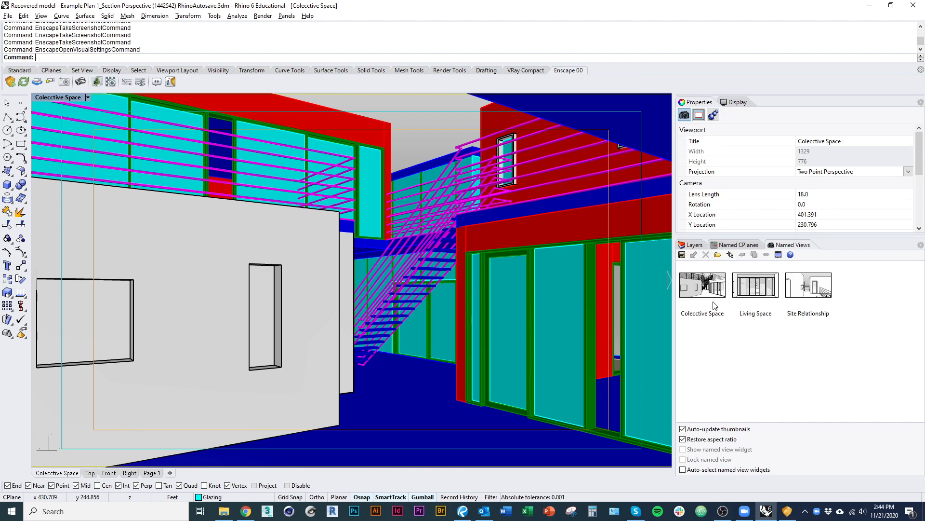
Bring up the Enscape window and restore the Site Relationship named view in Rhino.
key("alt+Tab")
left_click(350, 219)
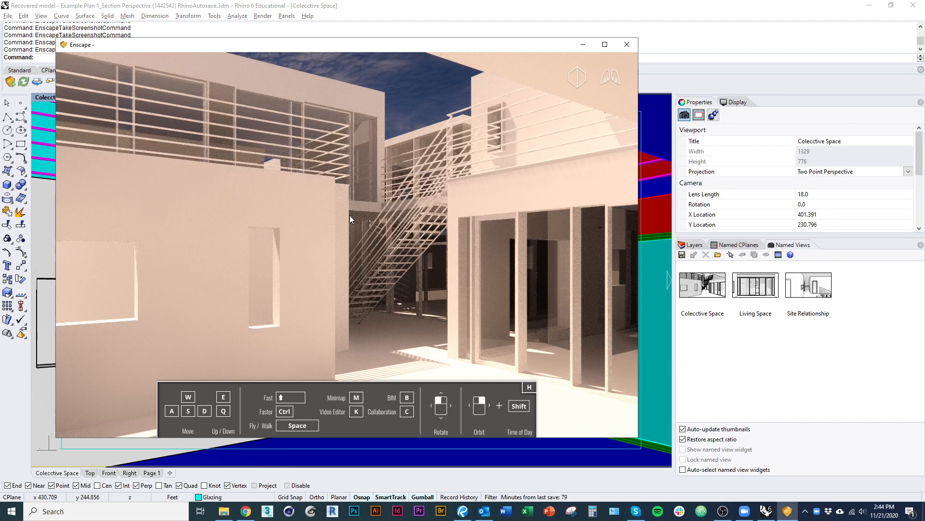
double_click(822, 288)
key("alt+Tab")
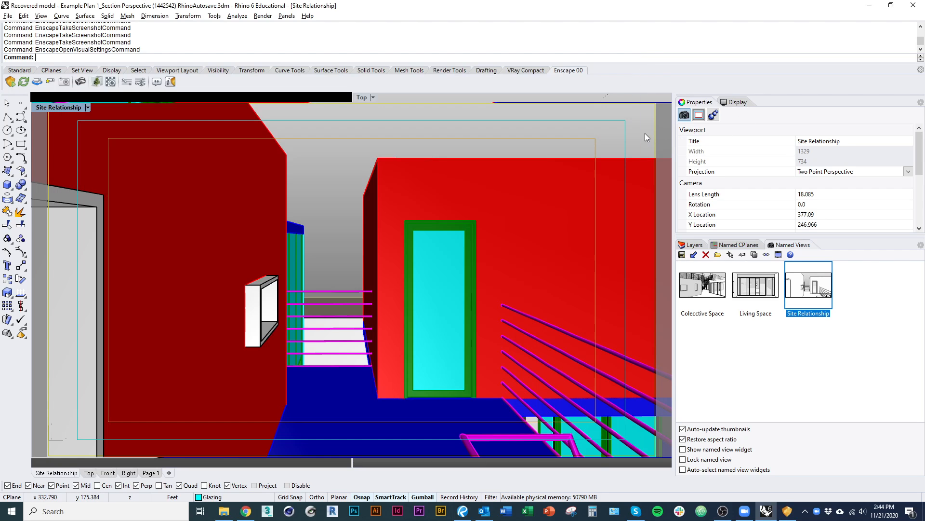
Run Rhino's Sun command and place its settings window beside the Enscape render.
left_click(645, 133)
key("Return")
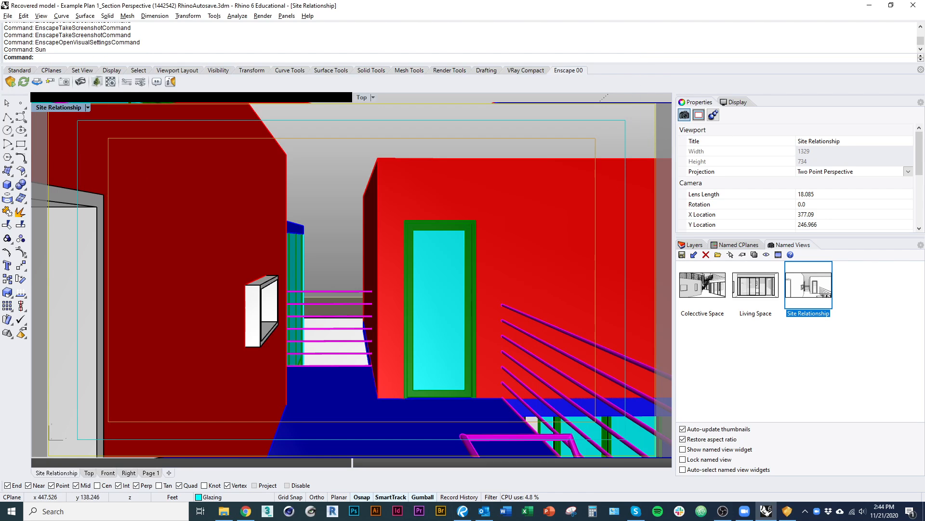
left_click_drag(487, 160, 452, 173)
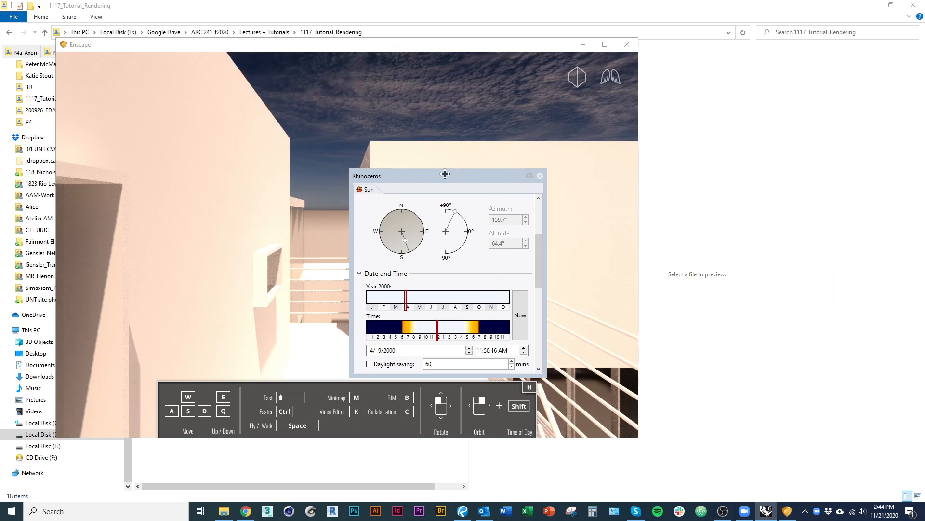
left_click_drag(444, 174, 795, 104)
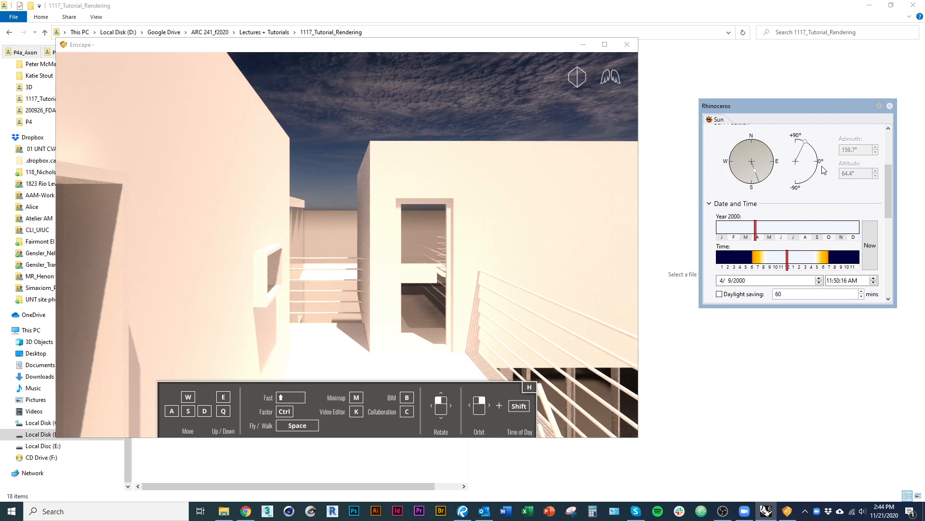
Try morning and afternoon sun positions against the Enscape render, and set the sun to 6/24/2000 at 1:32:25 PM.
mouse_move(791, 263)
left_mouse_down()
mouse_move(771, 268)
mouse_move(783, 228)
mouse_move(811, 229)
mouse_move(763, 263)
left_mouse_up()
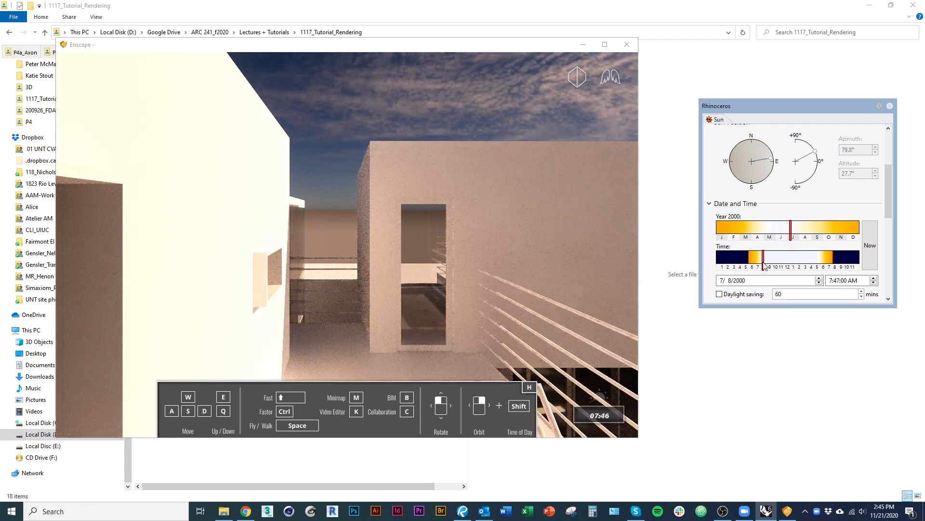
left_click(528, 352)
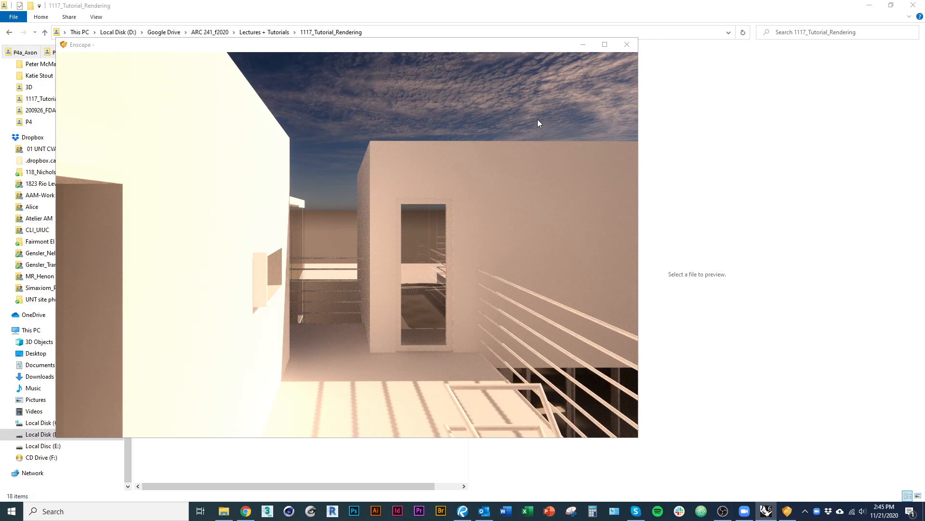
key("alt+Tab")
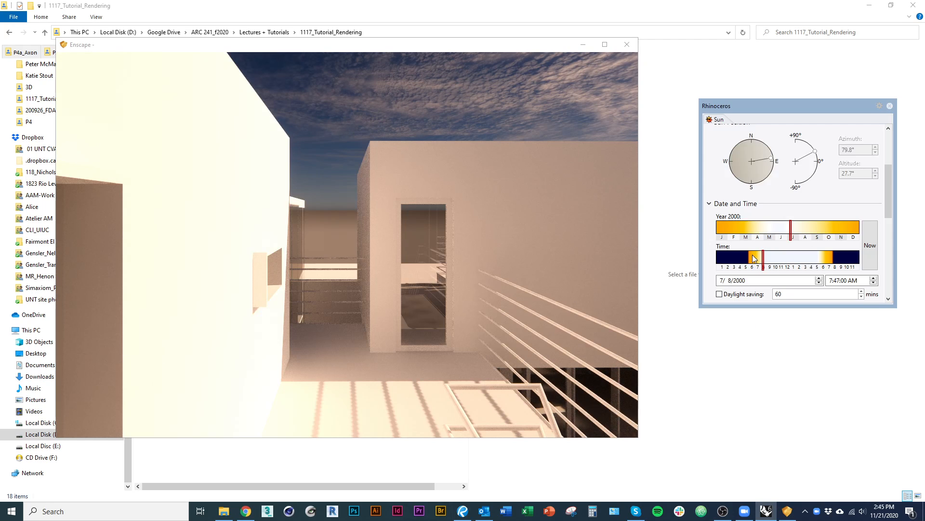
left_click_drag(766, 268, 804, 273)
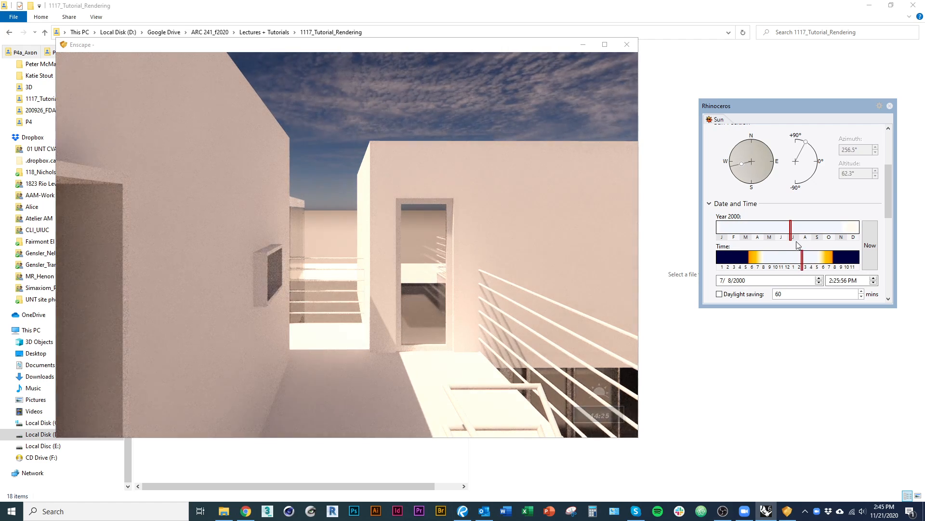
mouse_move(792, 238)
left_mouse_down()
mouse_move(817, 266)
mouse_move(798, 265)
left_mouse_up()
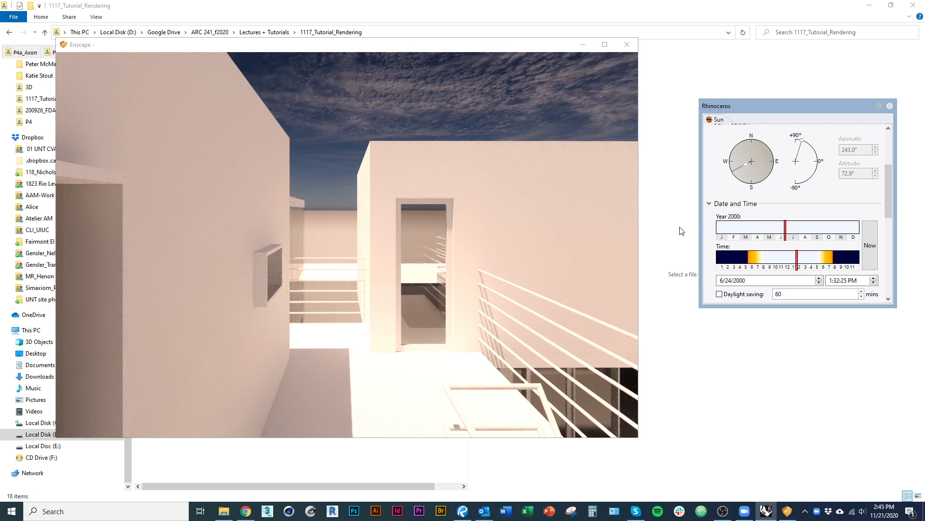
Close the Sun settings and keep the Enscape render of the Site Relationship view in front.
left_click(890, 106)
key("alt+Tab")
left_click(421, 221)
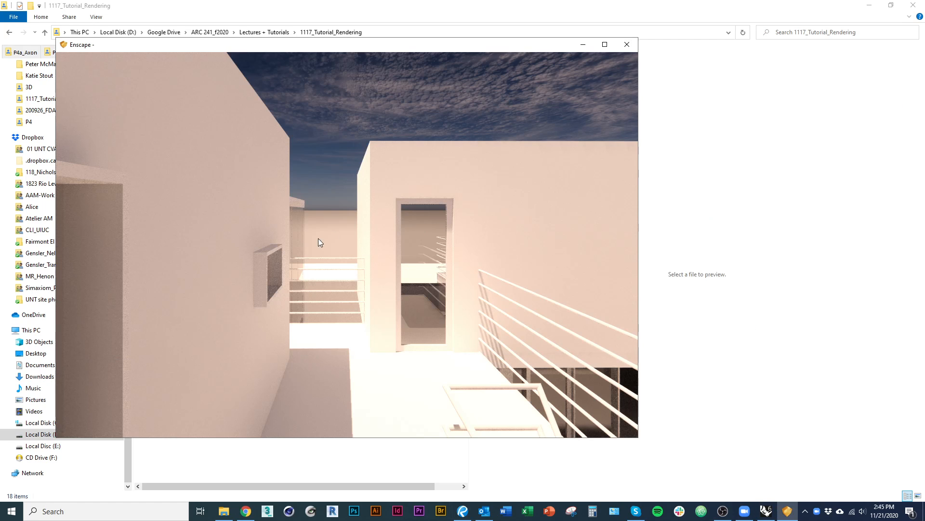
key("alt+Tab")
key("alt+Tab")
left_click(442, 215)
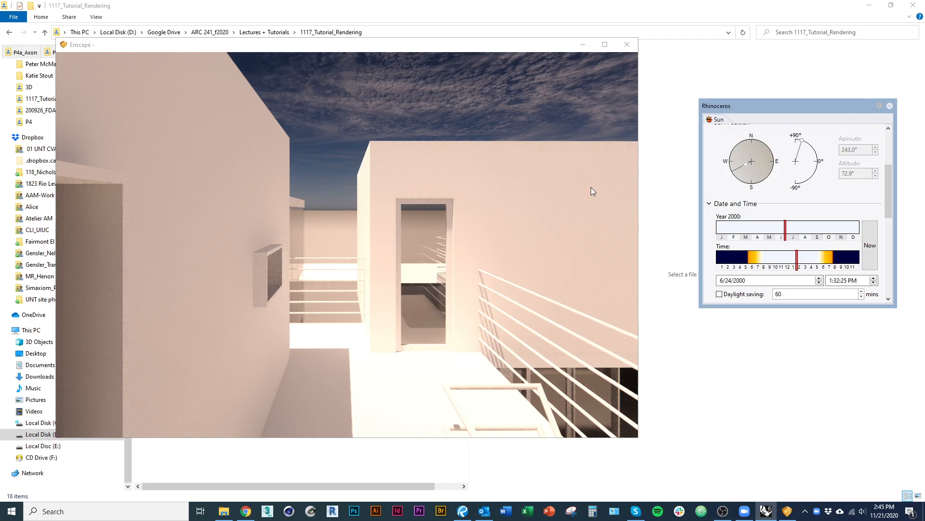
left_click(891, 106)
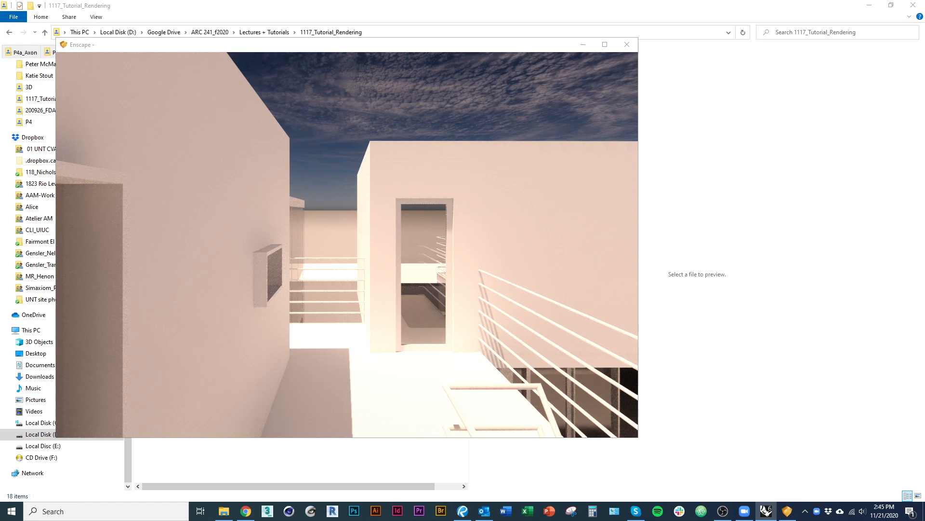
Open Enscape's Visual Settings over the render and show the Atmosphere options down to the horizon source.
left_click_drag(924, 95, 674, 93)
left_click(184, 173)
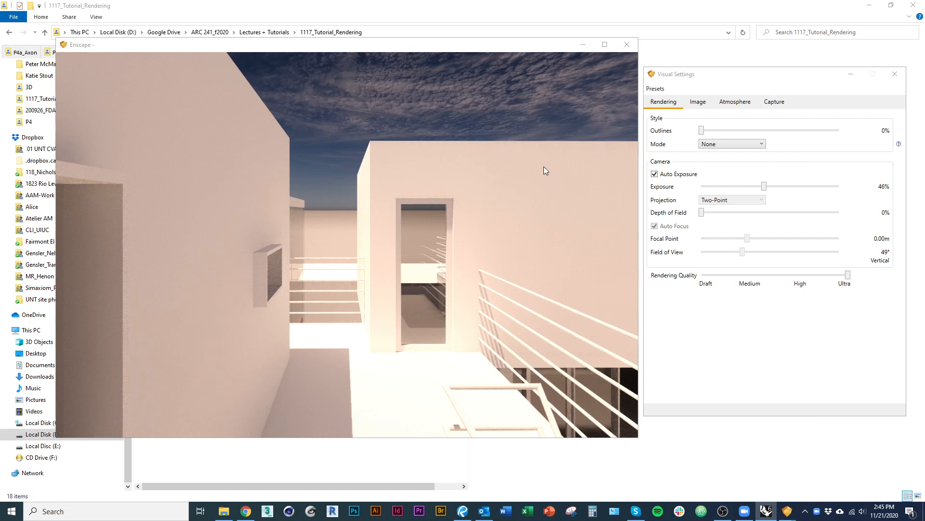
left_click_drag(809, 79, 508, 86)
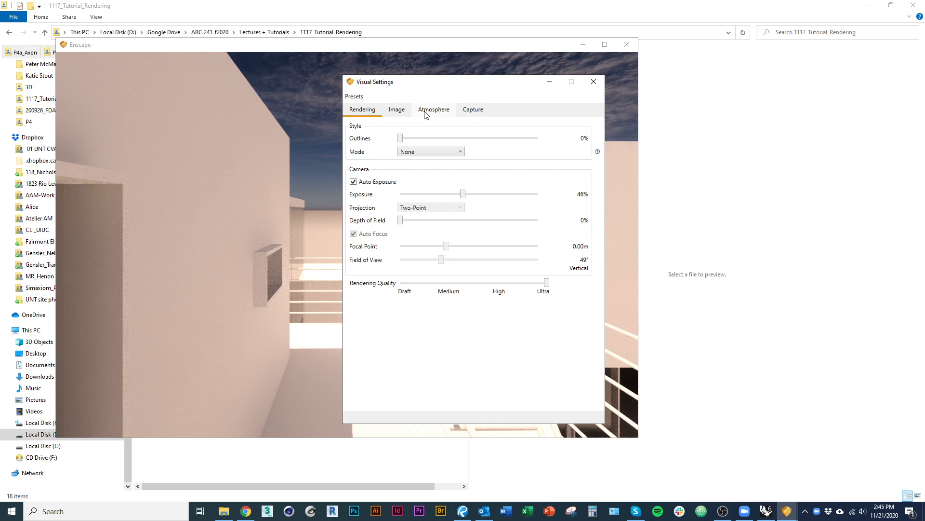
left_click(426, 111)
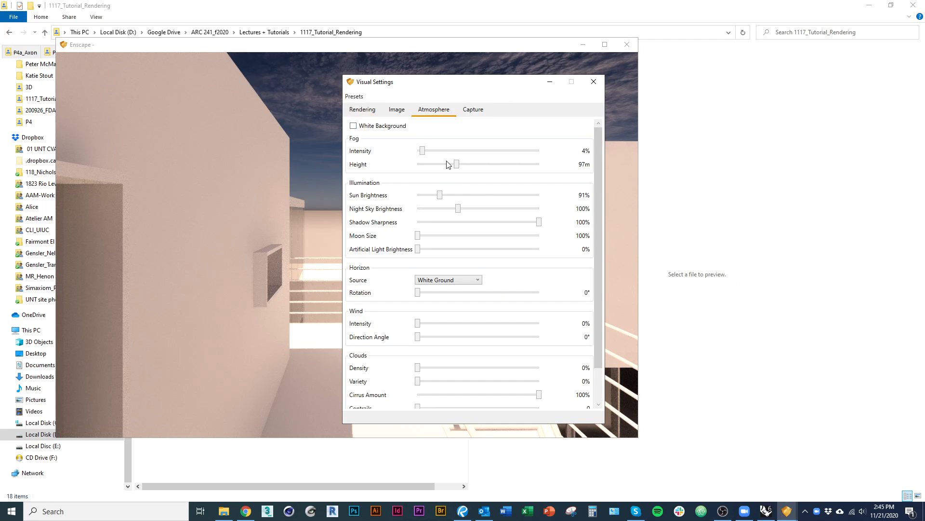
left_click_drag(603, 253, 613, 309)
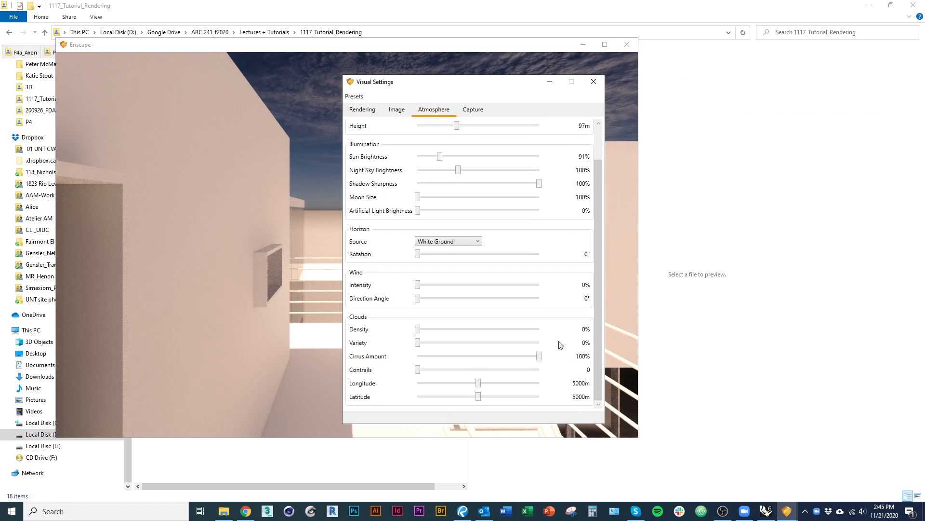
Compare the Clear and White Ground horizon sources in the render, keep Clear, and close the Visual Settings.
left_click(439, 242)
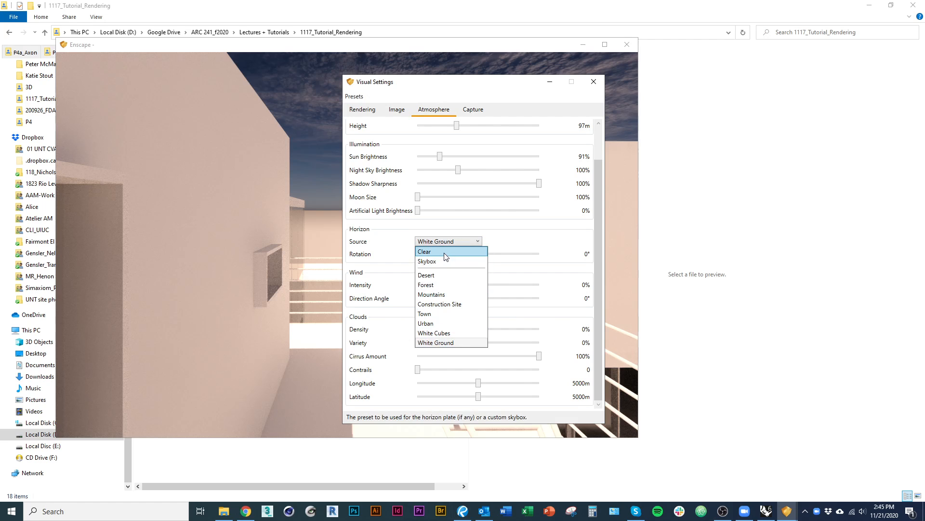
left_click(445, 256)
left_click_drag(440, 89, 518, 104)
left_click(543, 262)
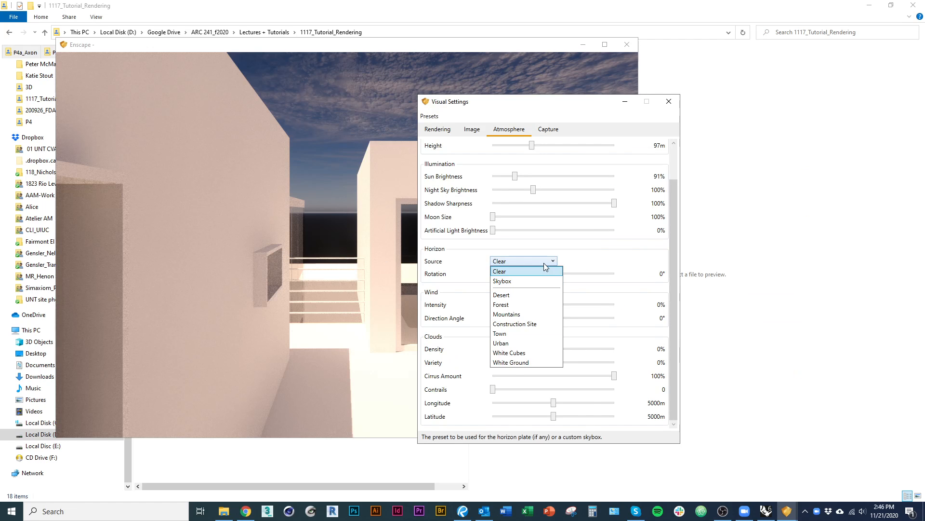
left_click(510, 364)
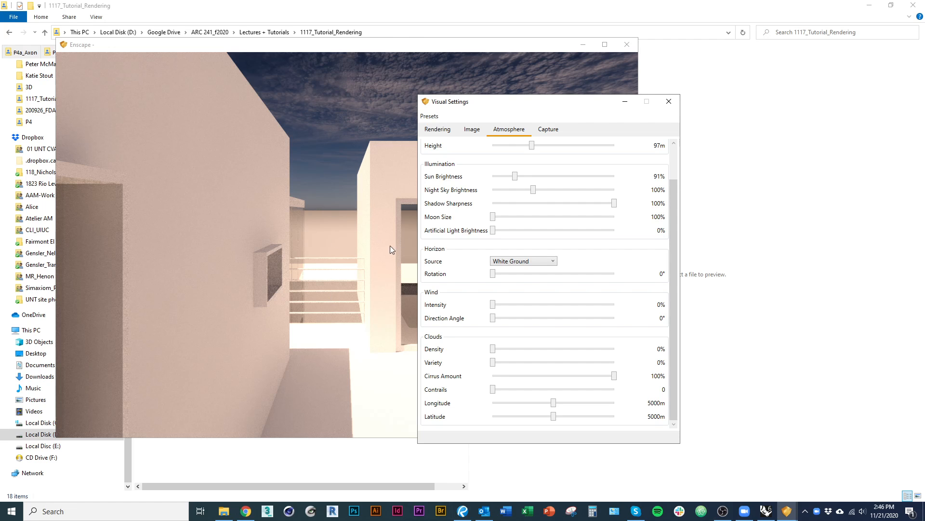
left_click(533, 262)
left_click(530, 271)
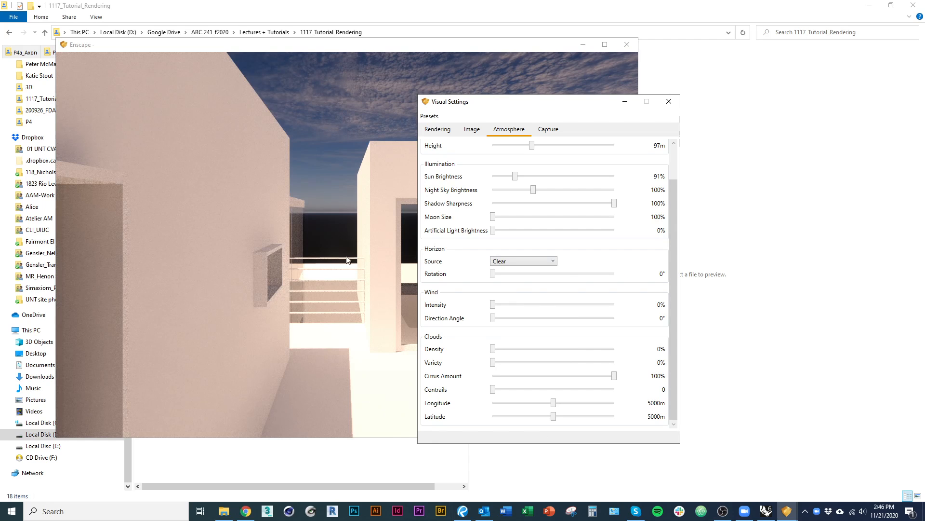
left_click_drag(627, 101, 822, 78)
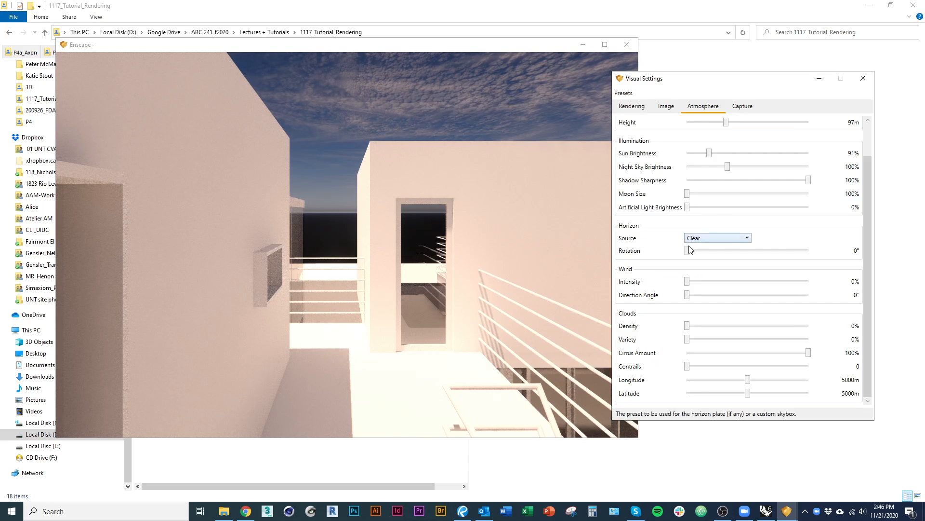
left_click(864, 78)
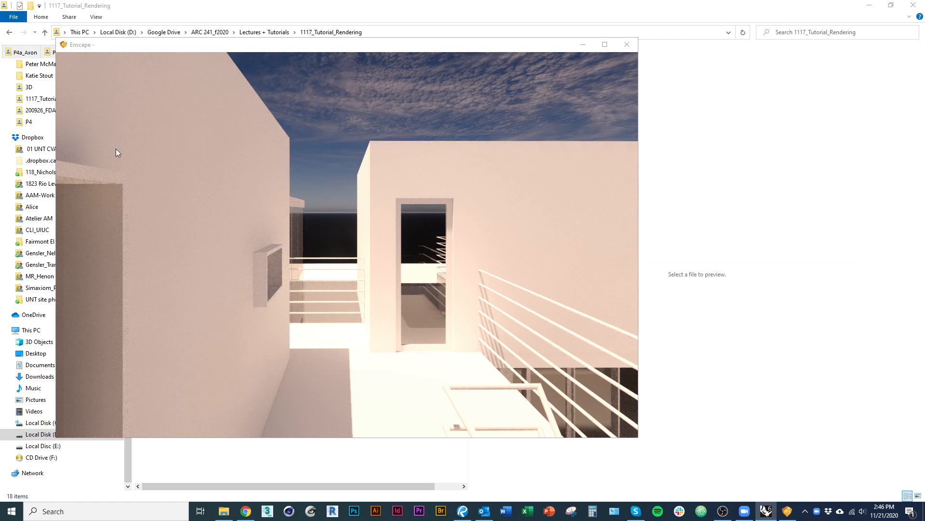
Show the Enscape Capturing toolbar in Rhino and dock it beside the Enscape toolbar.
left_click_drag(0, 125, 690, 96)
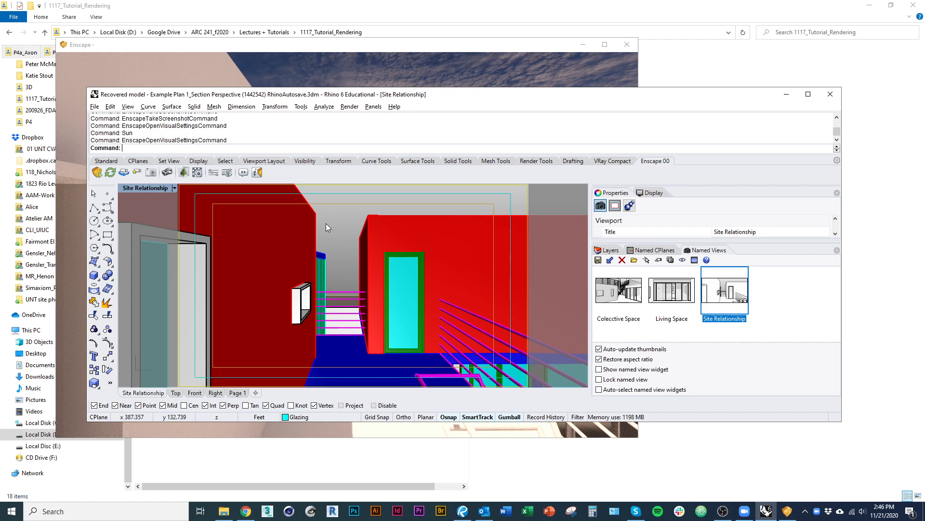
right_click(444, 170)
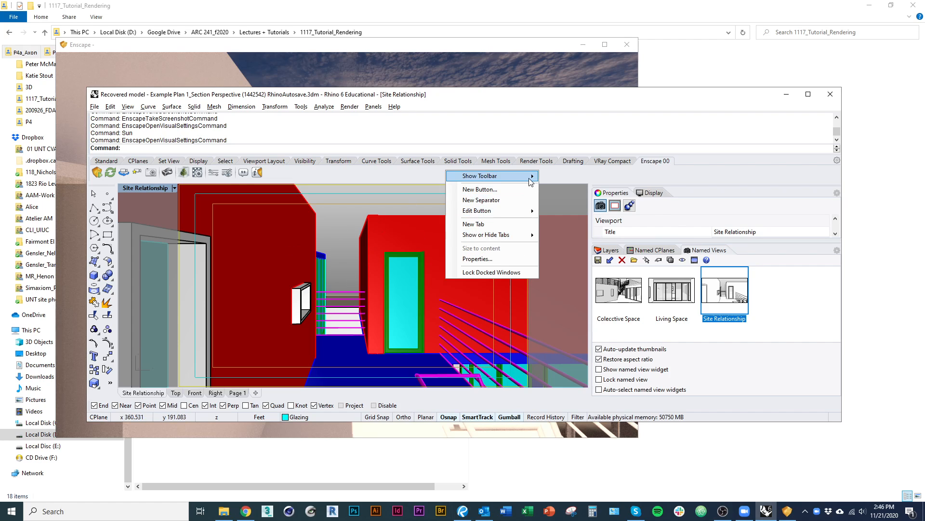
mouse_move(528, 175)
scroll(612, 316, "down", 10)
scroll(611, 316, "down", 10)
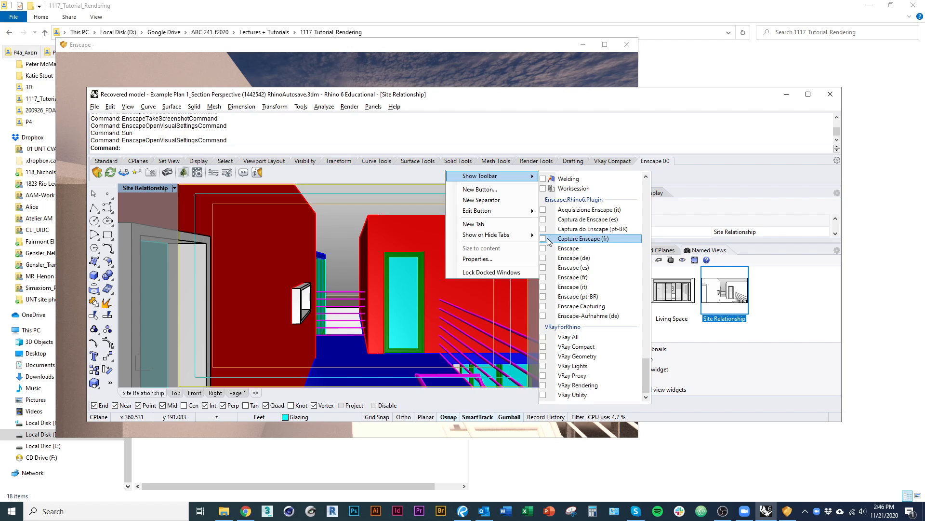
left_click(546, 306)
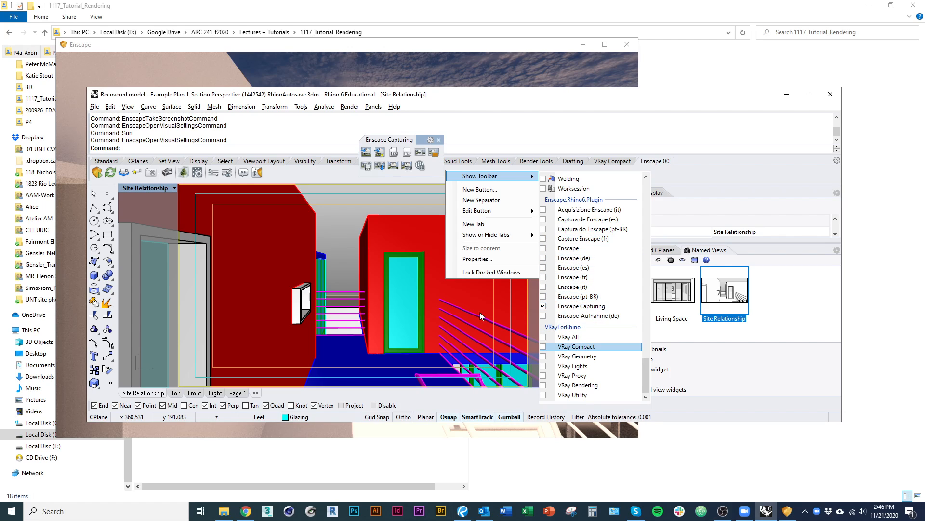
left_click_drag(399, 143, 699, 163)
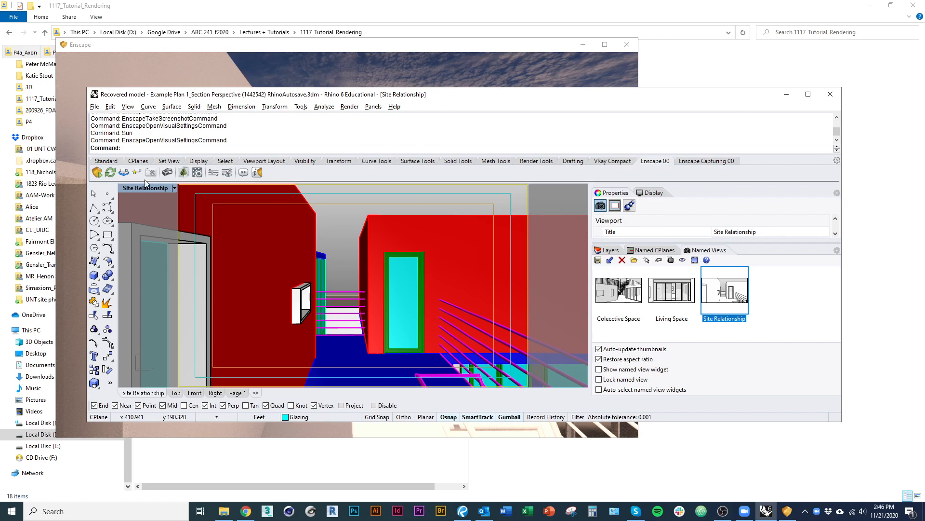
Take an Enscape screenshot of the Site Relationship view and save it in the 1117_Tutorial_Rendering folder.
left_click(701, 166)
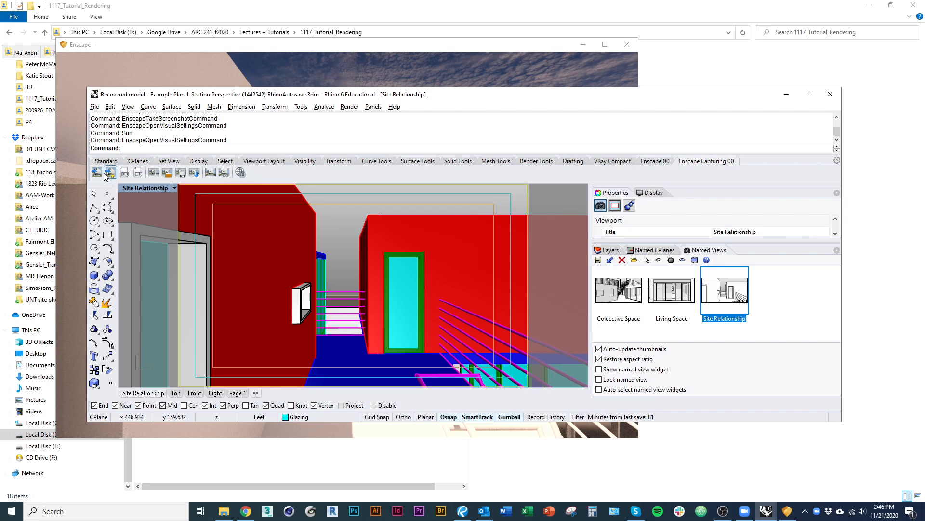
left_click(97, 172)
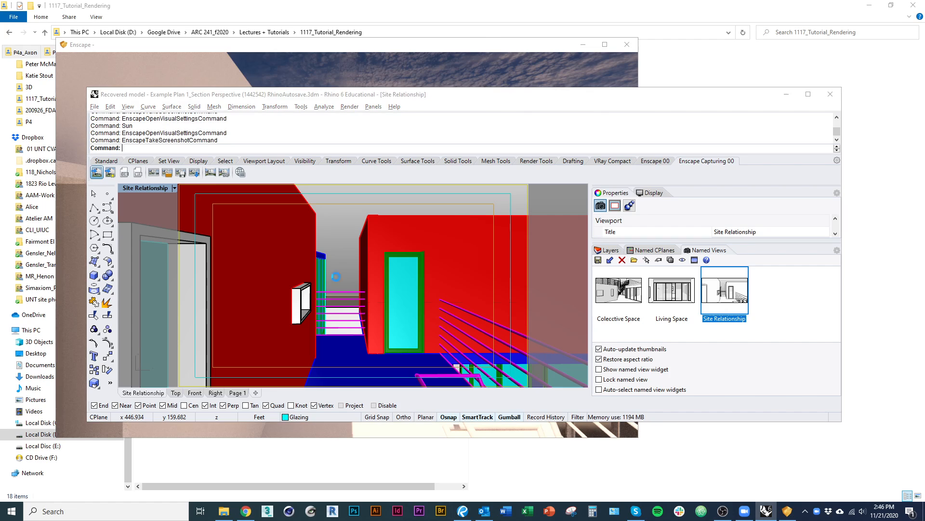
left_click(501, 292)
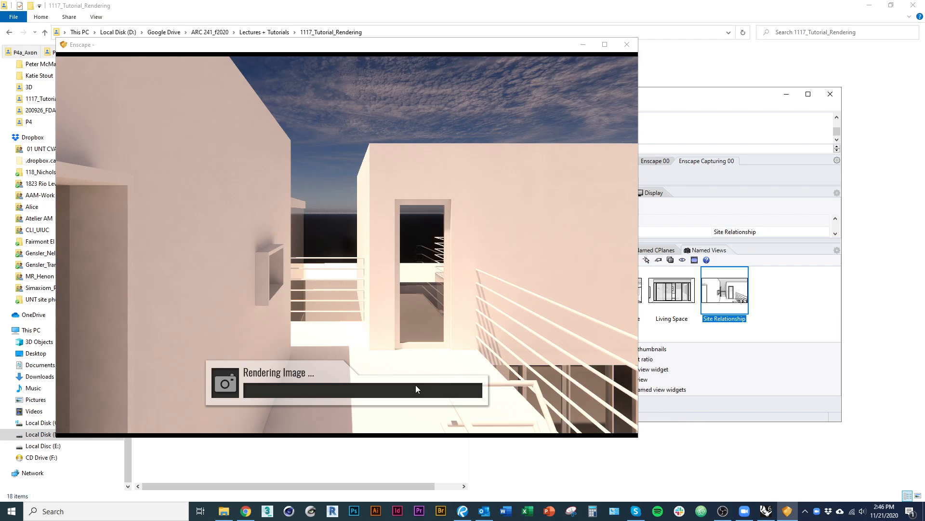
Preview the new 14-46-43 capture in File Explorer and compare it with its depth and material ID images.
left_click(404, 456)
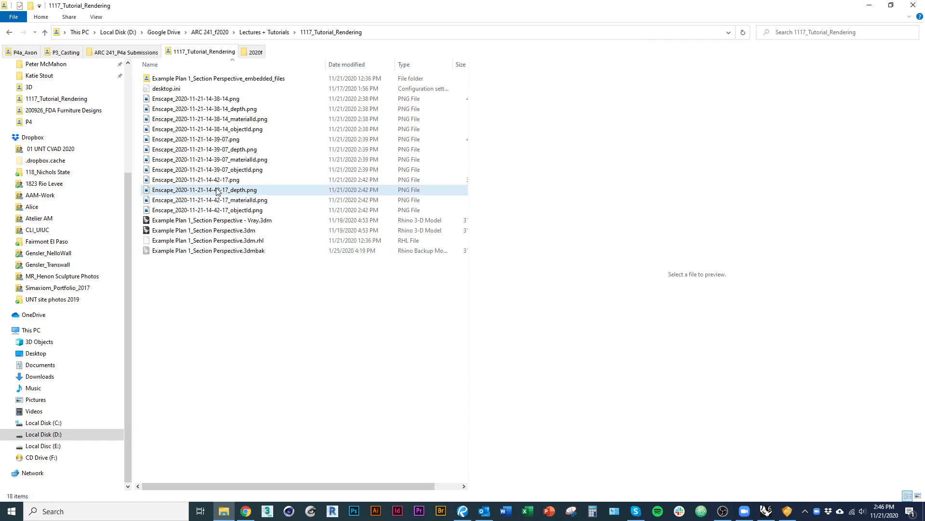
left_click(193, 180)
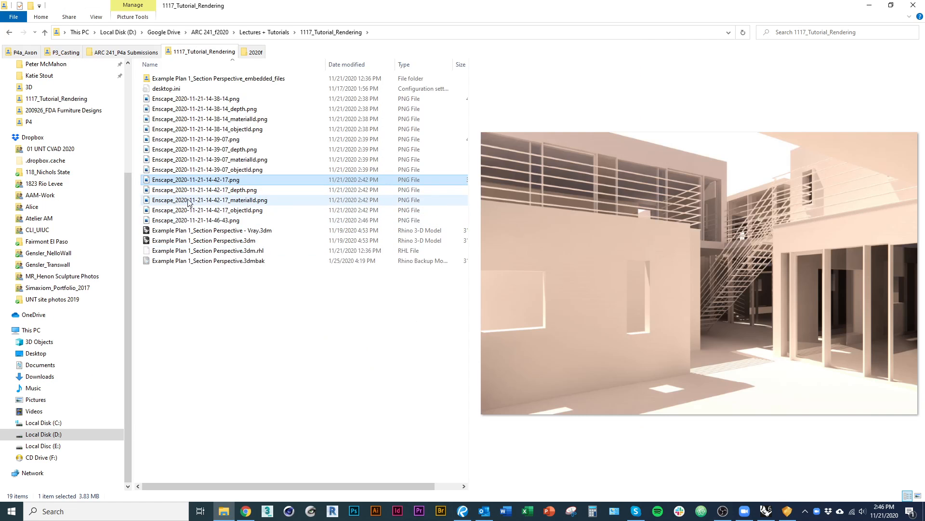
left_click(206, 220)
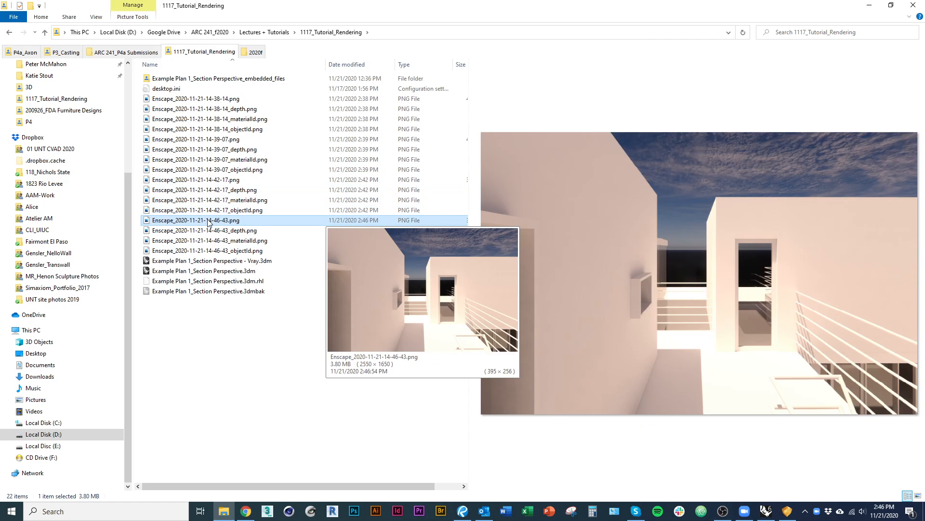
left_click(208, 231)
left_click(209, 241)
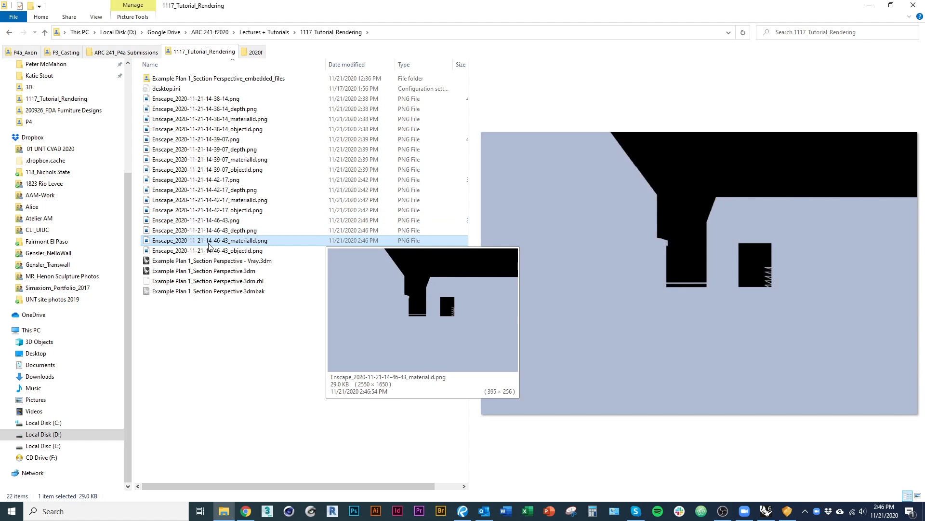
left_click(214, 221)
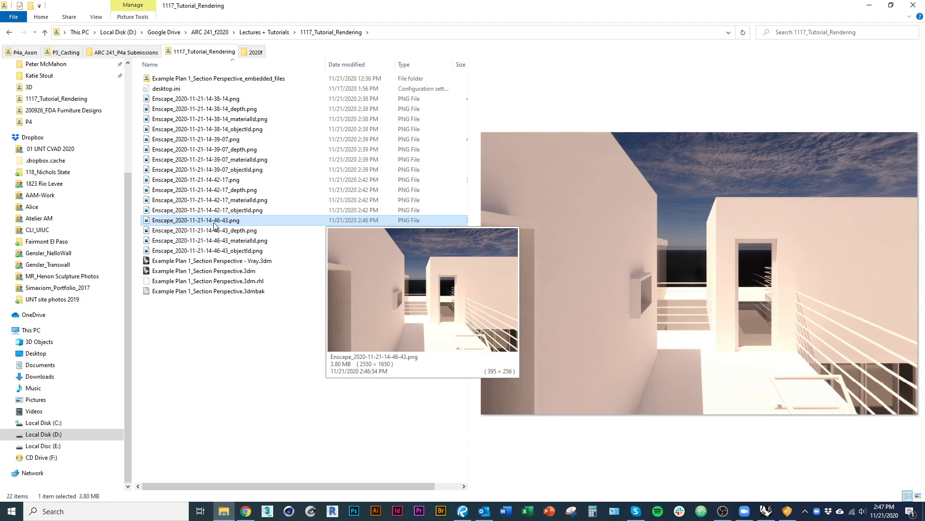
left_click(214, 231)
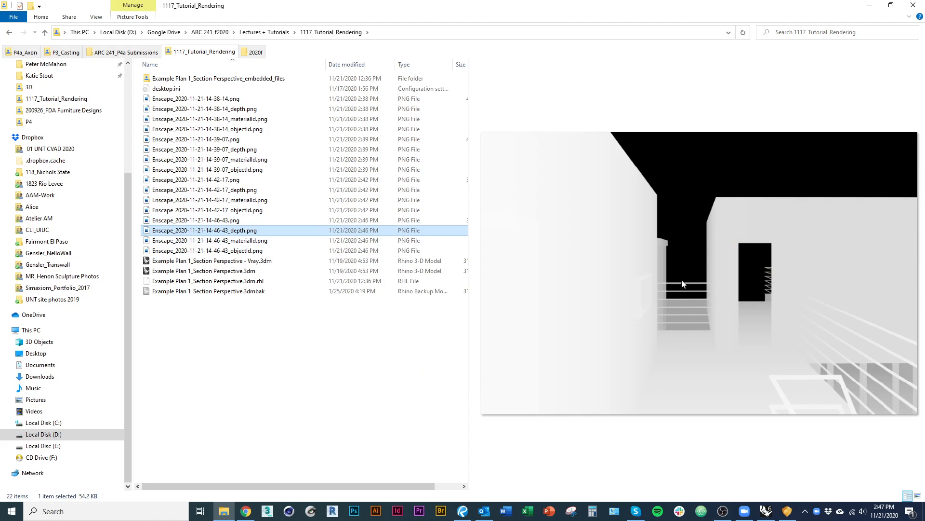
left_click(212, 240)
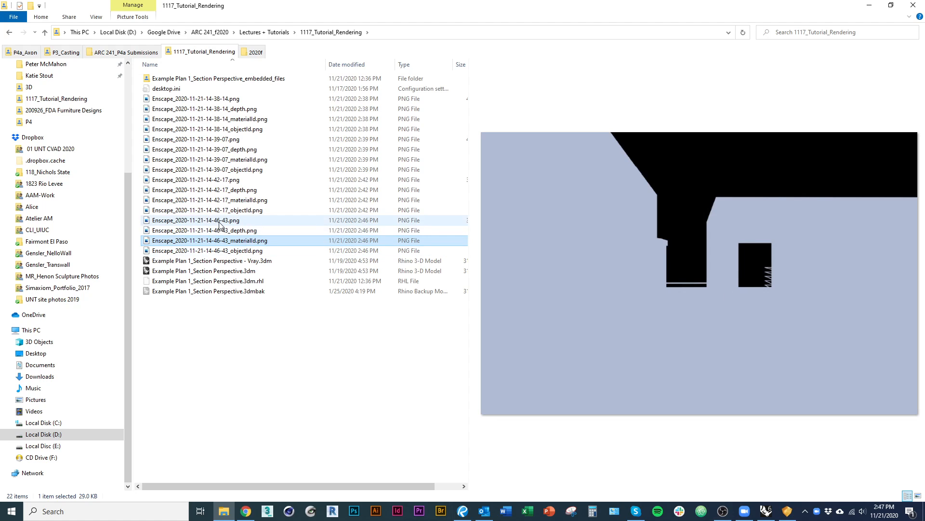
left_click(241, 231)
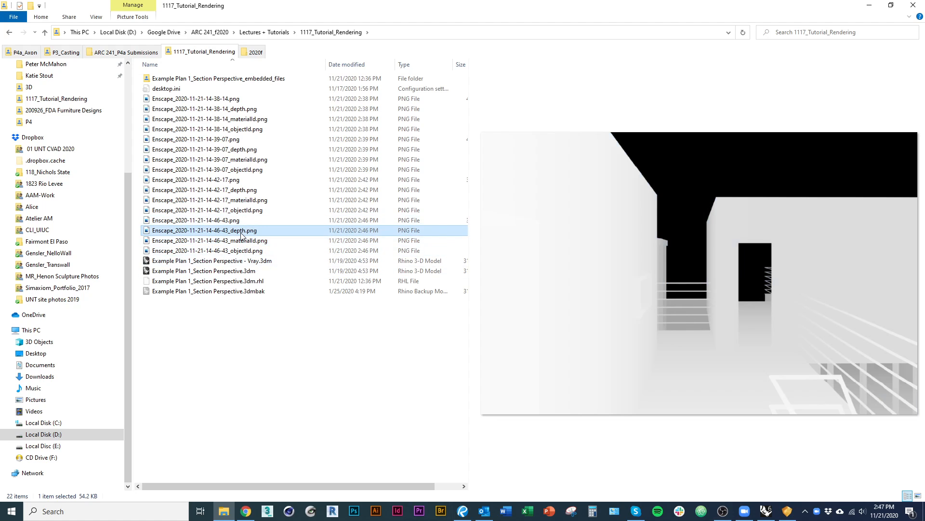
left_click(216, 222)
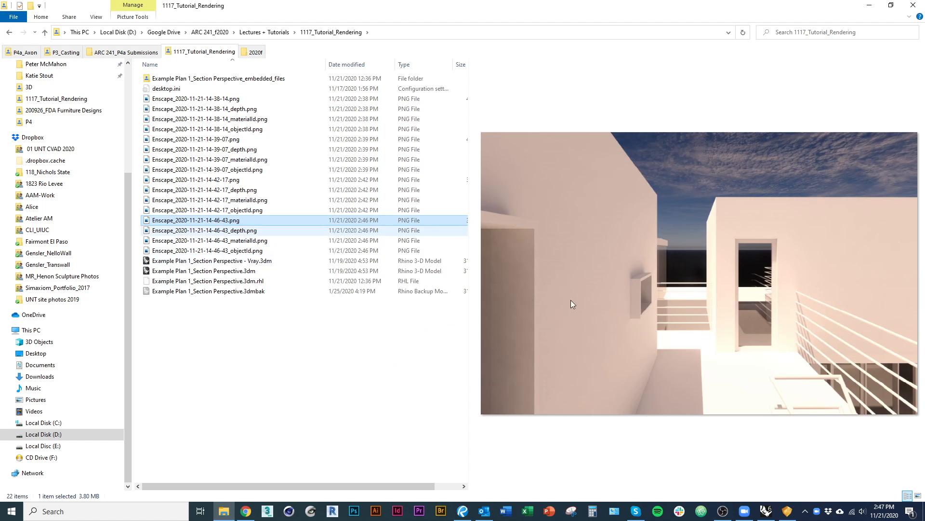
Switch back to Rhino, orbit out of the view, and hide the ground surface on the 3D::Dirt layer.
key("alt+Tab")
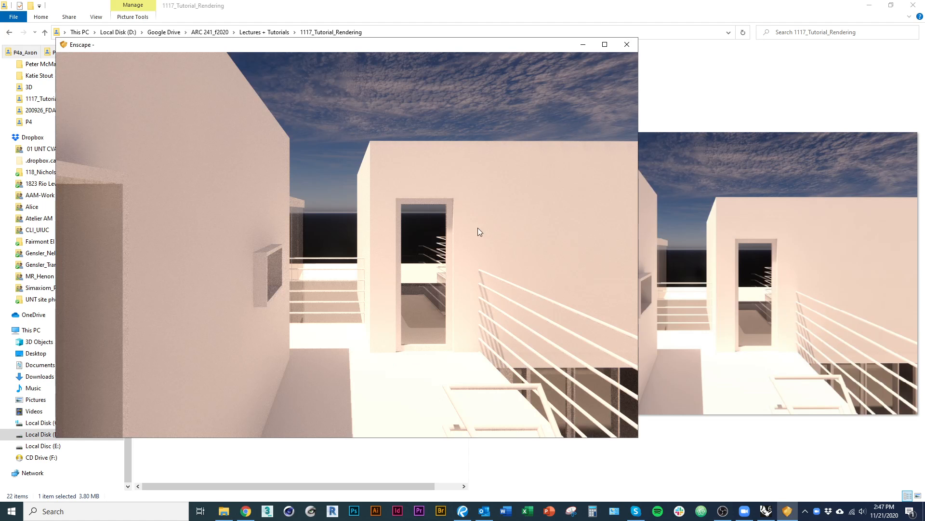
key("alt+Tab")
right_click_drag(522, 213, 393, 300)
left_click(393, 299)
key("ctrl+h")
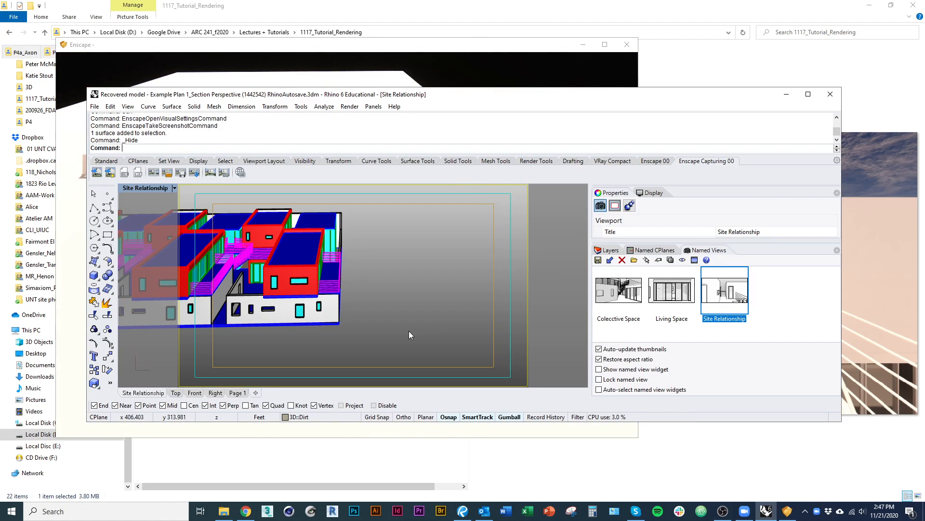
Restore the Site Relationship named view and maximize the Rhino window.
right_click_drag(408, 330, 468, 309)
double_click(726, 291)
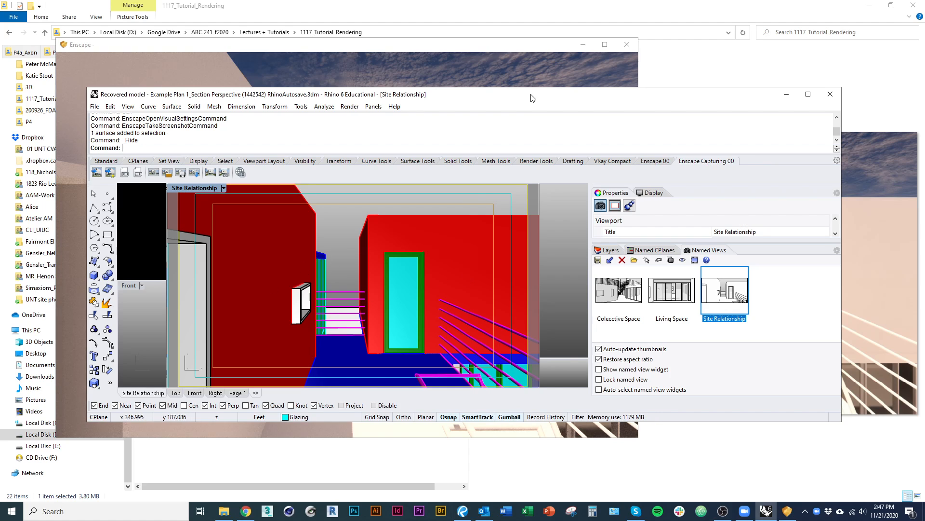
left_click_drag(533, 95, 531, 1)
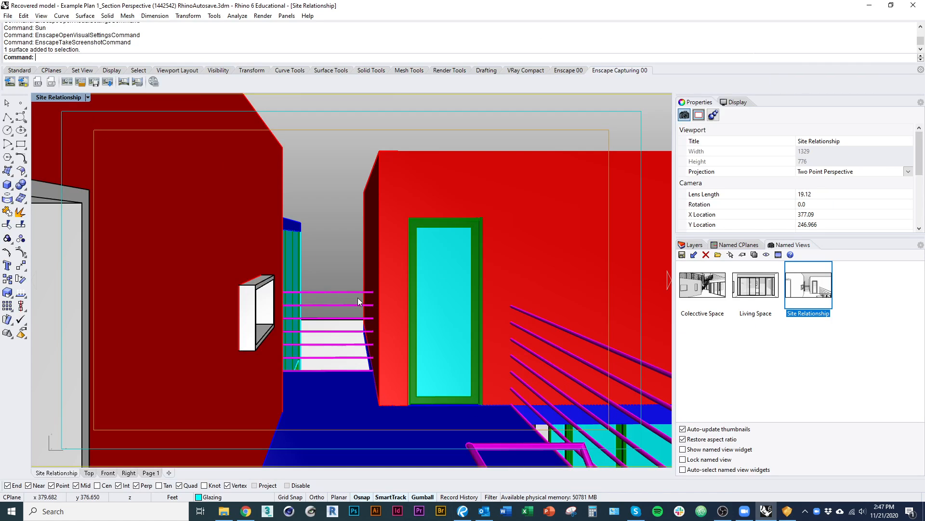